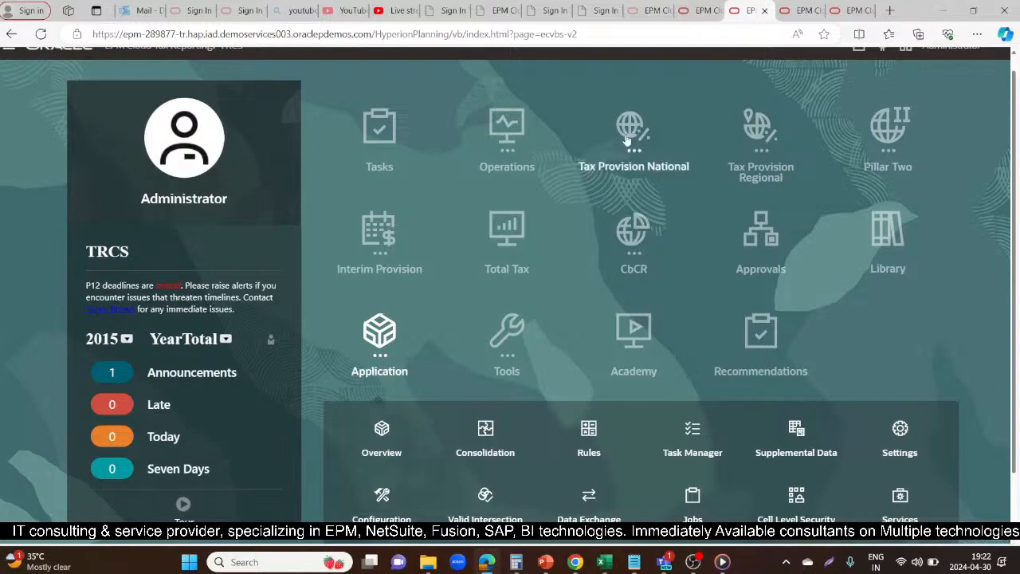
Open the NOL Automation task from the application's Tax Reporting configuration list
{"action": "scroll", "coordinate": [690, 393], "scroll_direction": "down", "scroll_amount": 1}
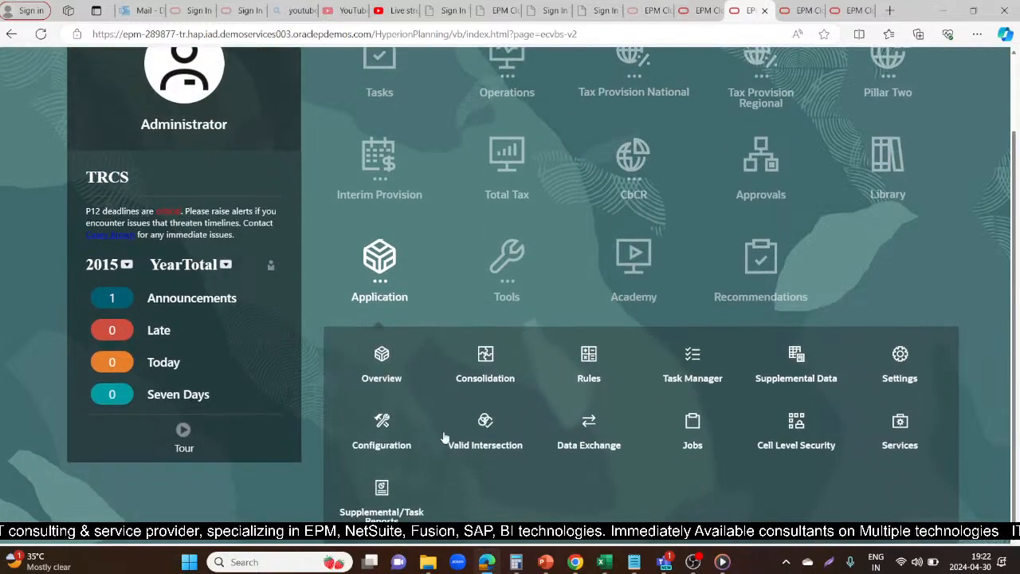
{"action": "left_click", "coordinate": [383, 425]}
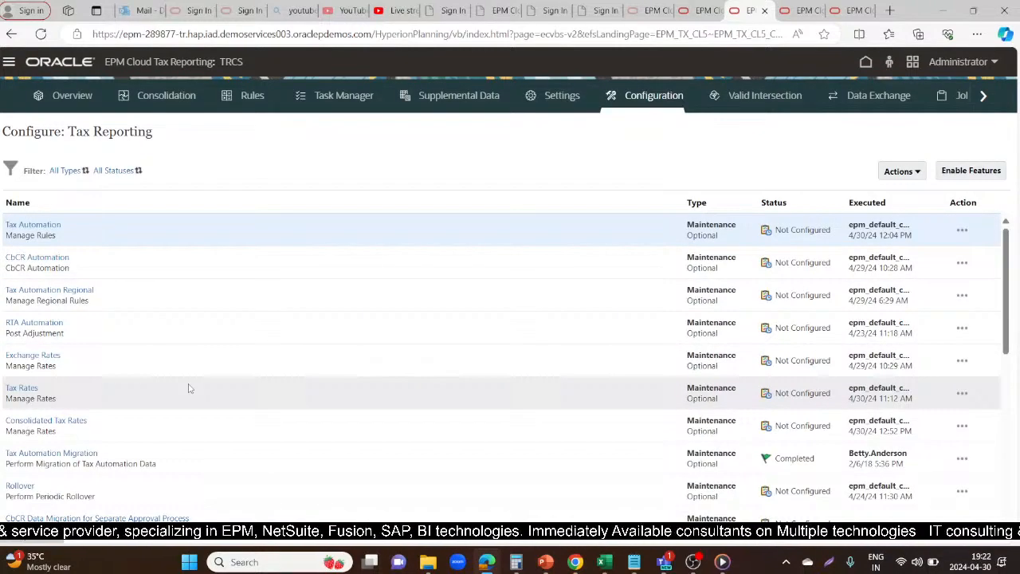
{"action": "scroll", "coordinate": [189, 389], "scroll_direction": "down", "scroll_amount": 1}
{"action": "scroll", "coordinate": [189, 389], "scroll_direction": "down", "scroll_amount": 1}
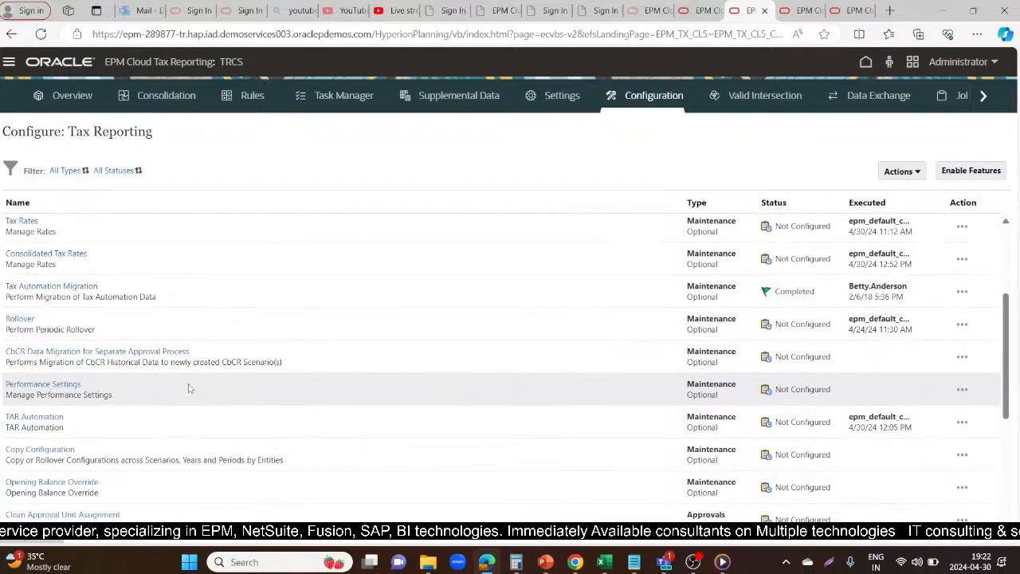
{"action": "scroll", "coordinate": [189, 389], "scroll_direction": "down", "scroll_amount": 1}
{"action": "scroll", "coordinate": [189, 388], "scroll_direction": "down", "scroll_amount": 1}
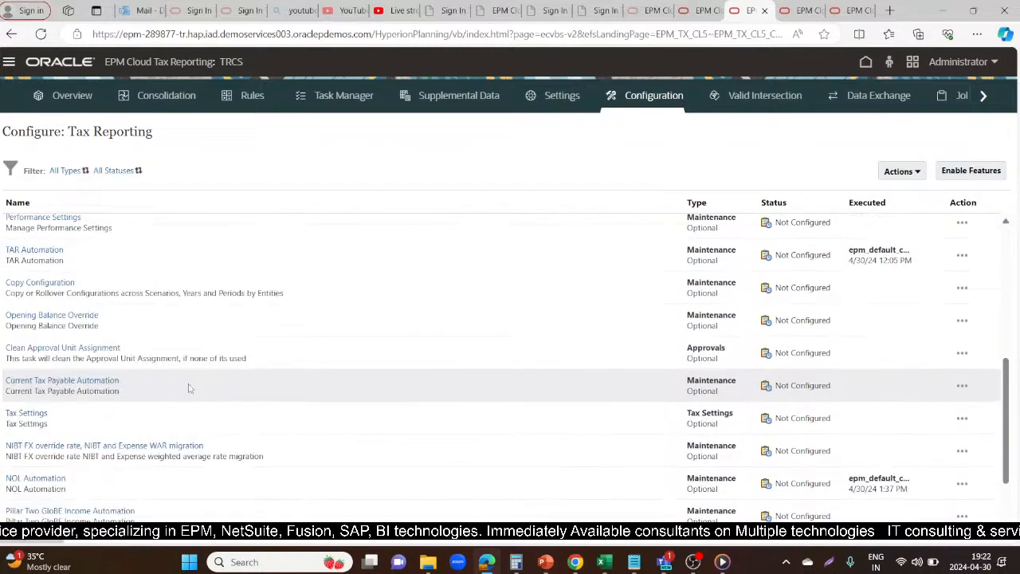
{"action": "left_click", "coordinate": [40, 477]}
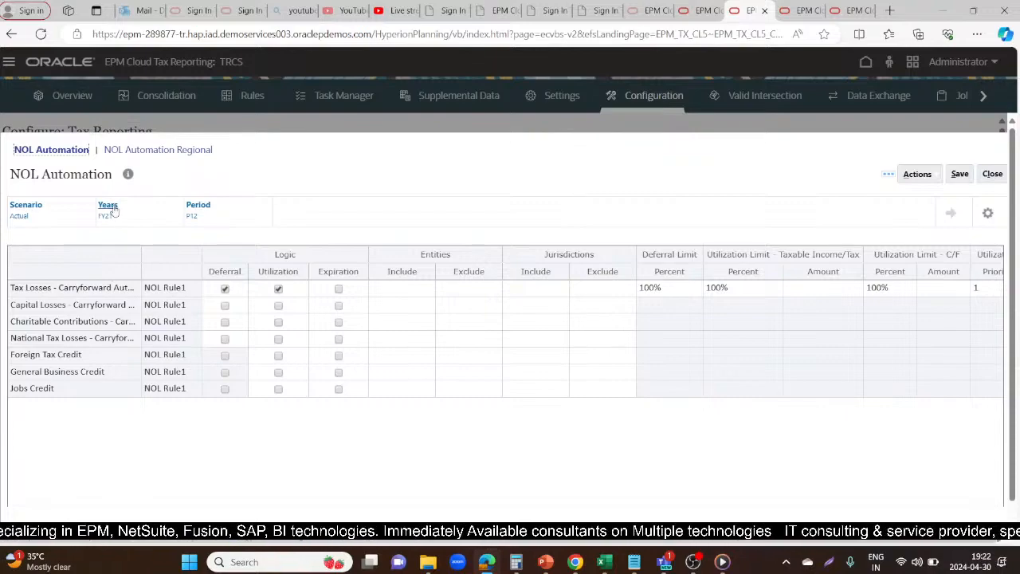
Disable the Deferral and Utilization logic for the Tax Losses - Carryforward row under NOL Rule1 and save the NOL Automation settings
{"action": "left_click", "coordinate": [225, 289]}
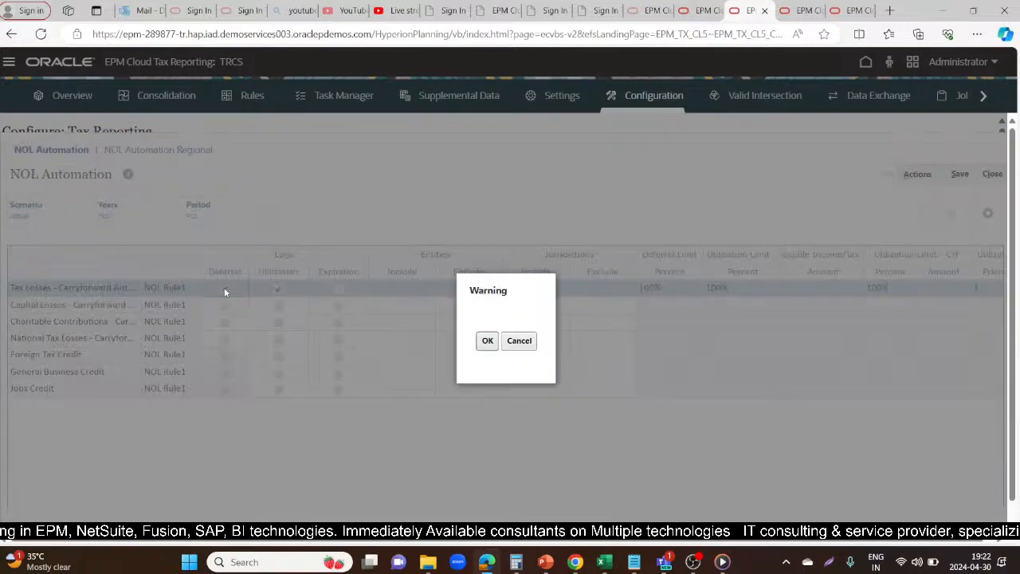
{"action": "left_click", "coordinate": [489, 341]}
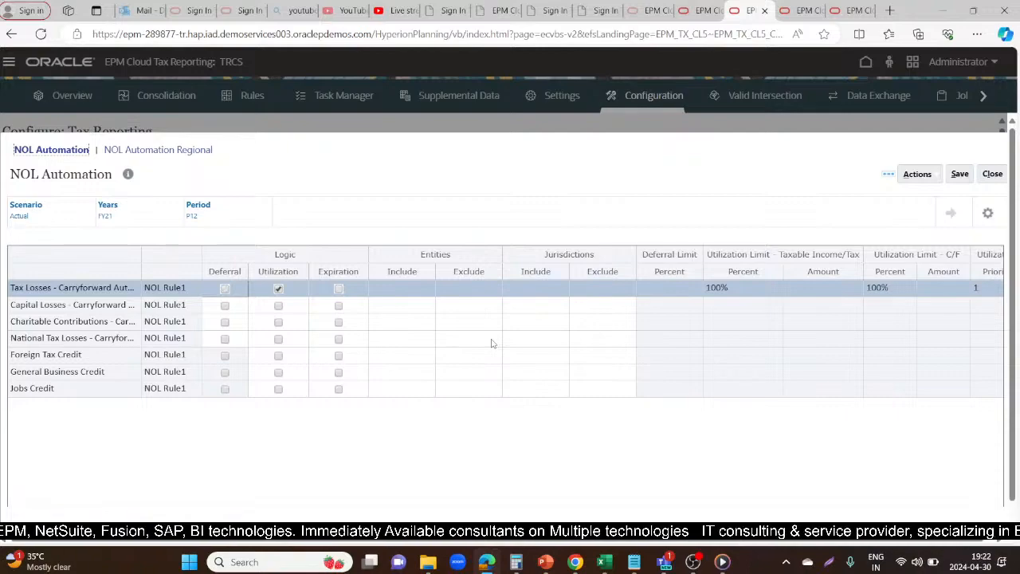
{"action": "left_click", "coordinate": [280, 290]}
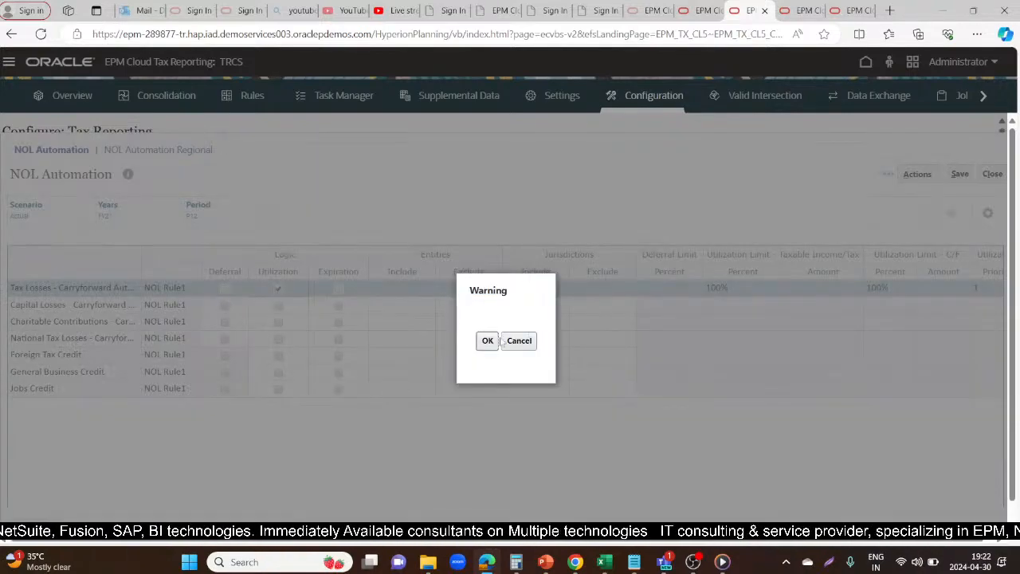
{"action": "left_click", "coordinate": [488, 342]}
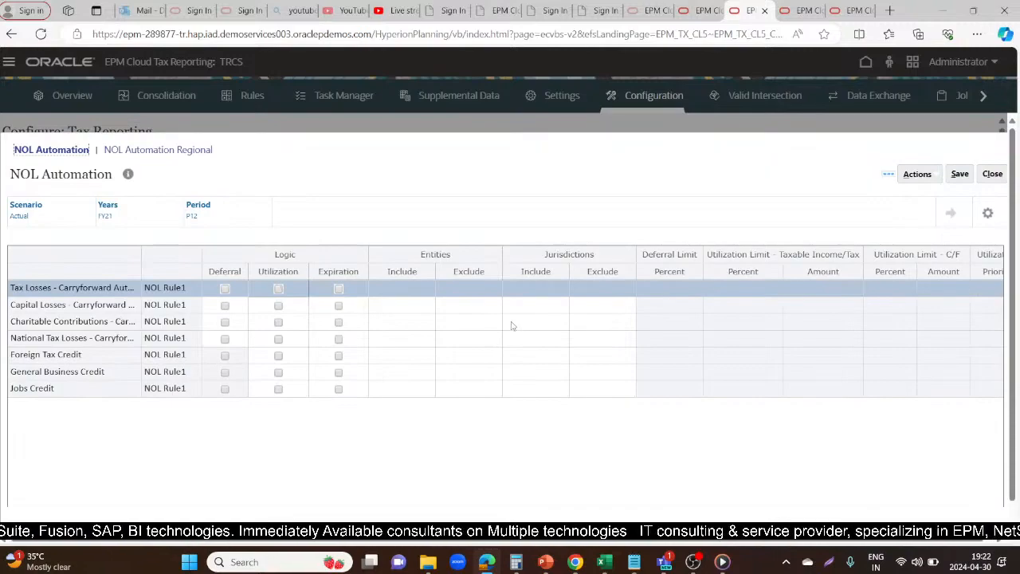
{"action": "left_click", "coordinate": [960, 174]}
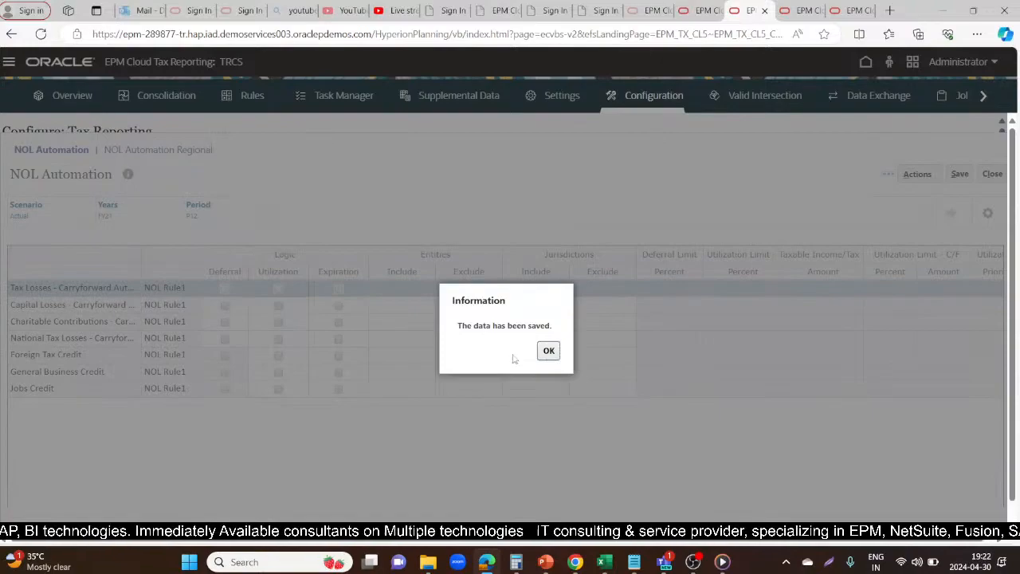
{"action": "left_click", "coordinate": [552, 357]}
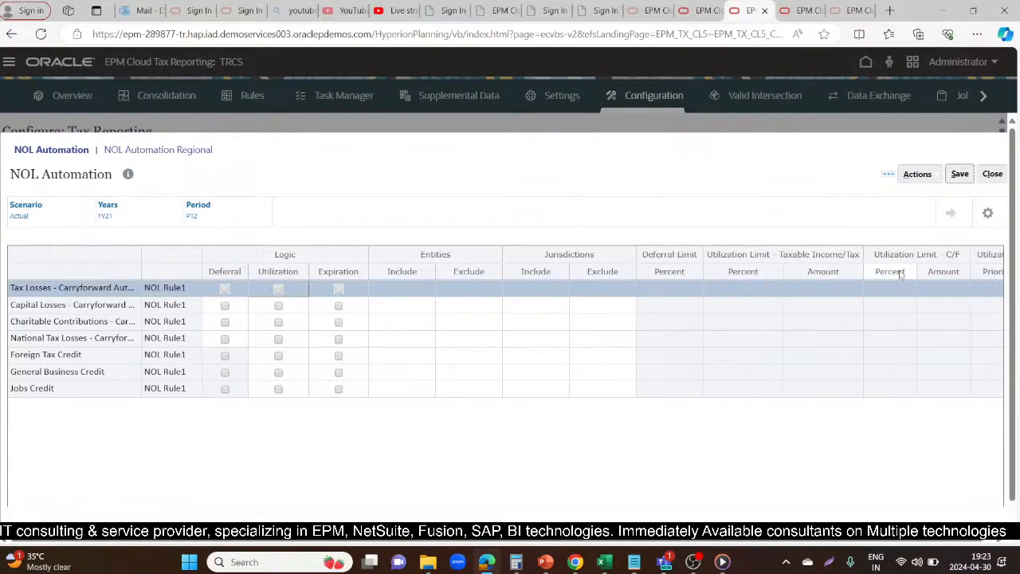
{"action": "left_click", "coordinate": [582, 287]}
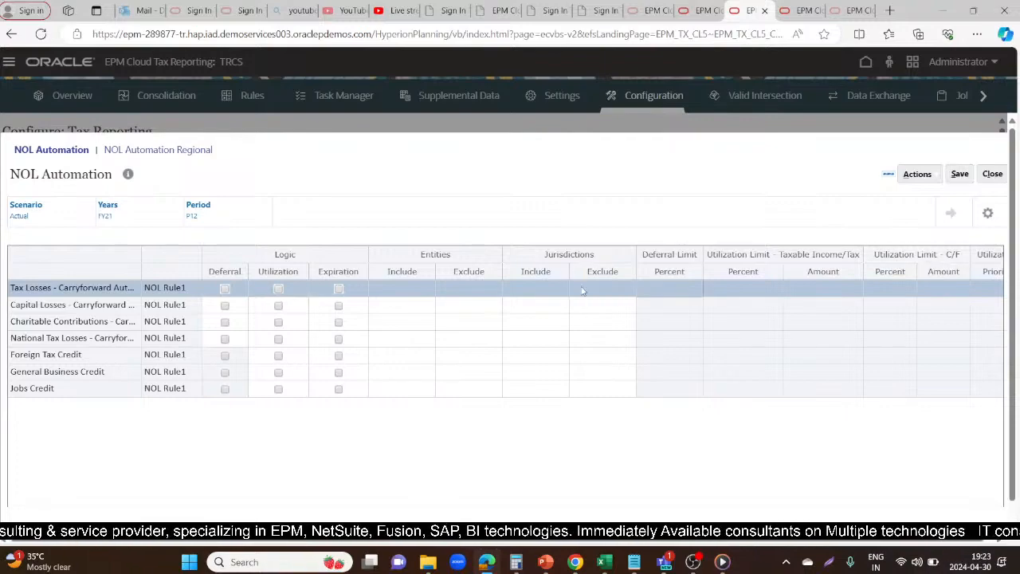
{"action": "left_click", "coordinate": [582, 288]}
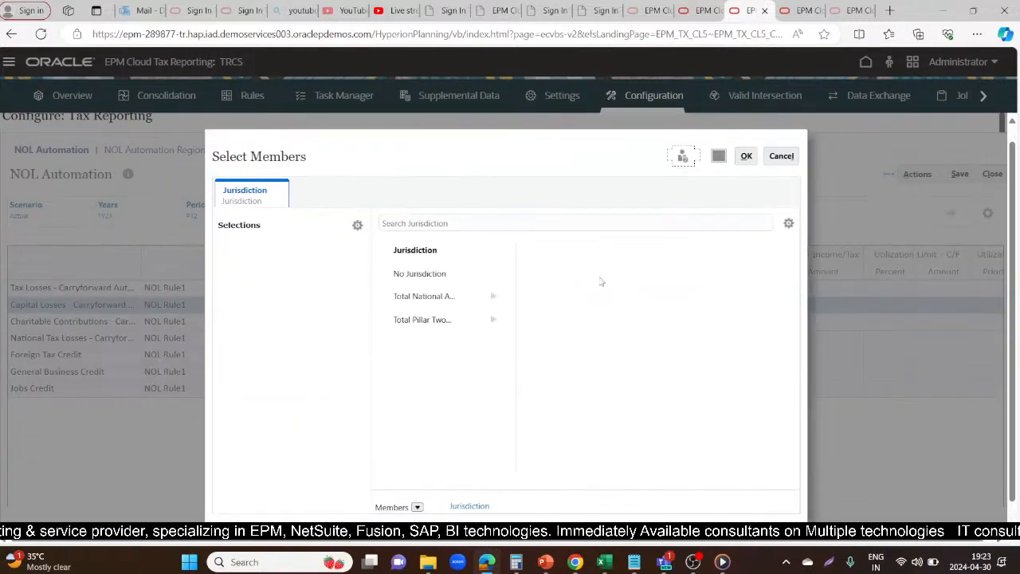
{"action": "left_click", "coordinate": [783, 156]}
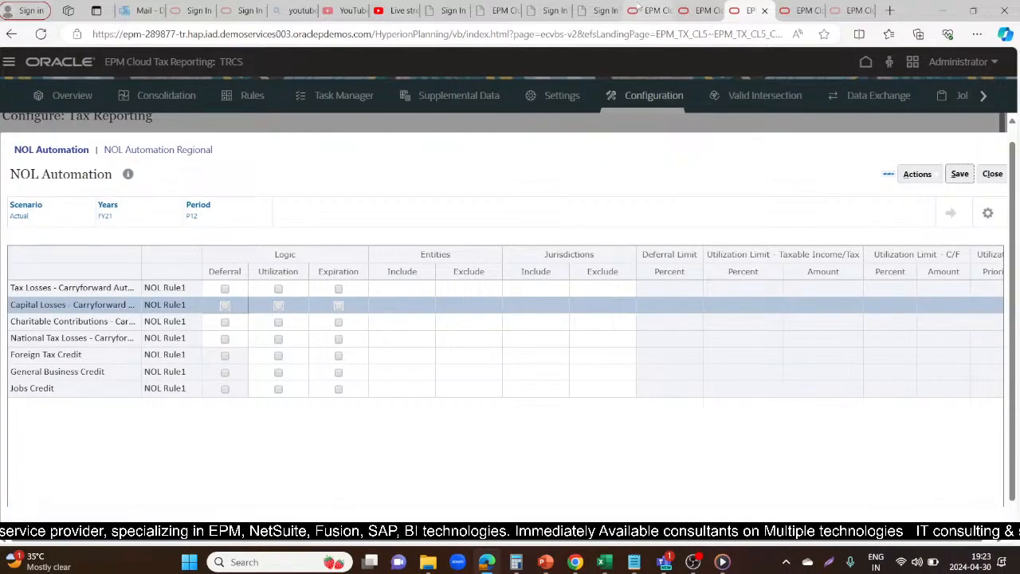
Close the duplicate browser tab that shows the NOL Automation form
{"action": "left_click", "coordinate": [697, 8]}
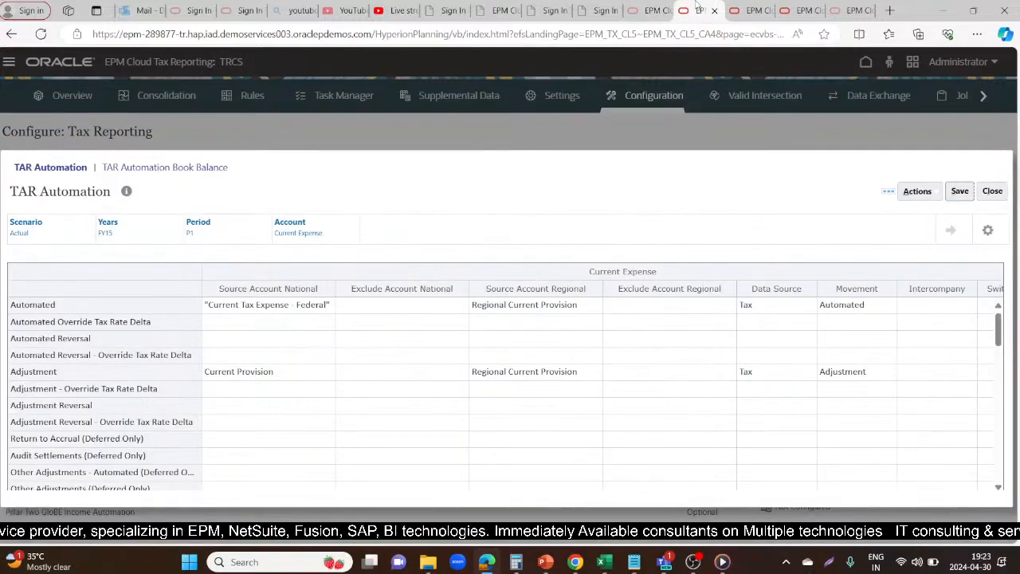
{"action": "left_click", "coordinate": [806, 9]}
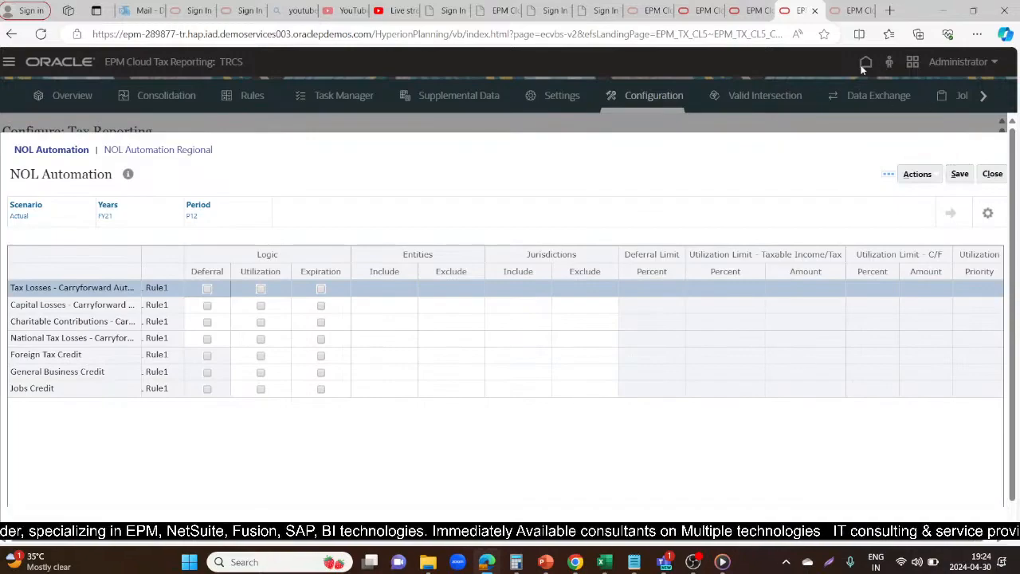
{"action": "left_click", "coordinate": [815, 10]}
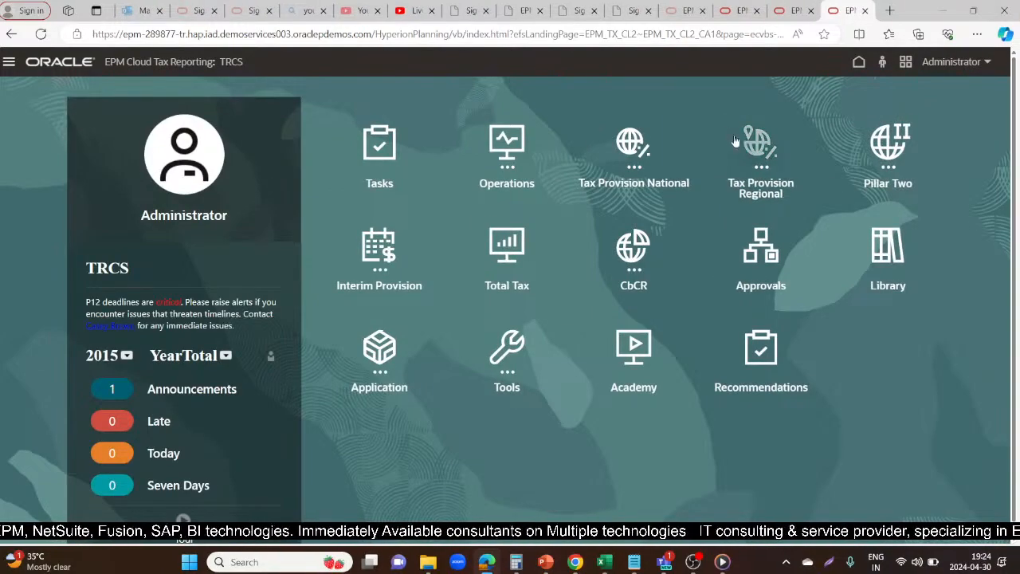
Open the Current Provision form in the Tax Provision National package, checking the YouTube Studio live stream while it loads
{"action": "left_click", "coordinate": [634, 148]}
{"action": "left_click", "coordinate": [375, 247]}
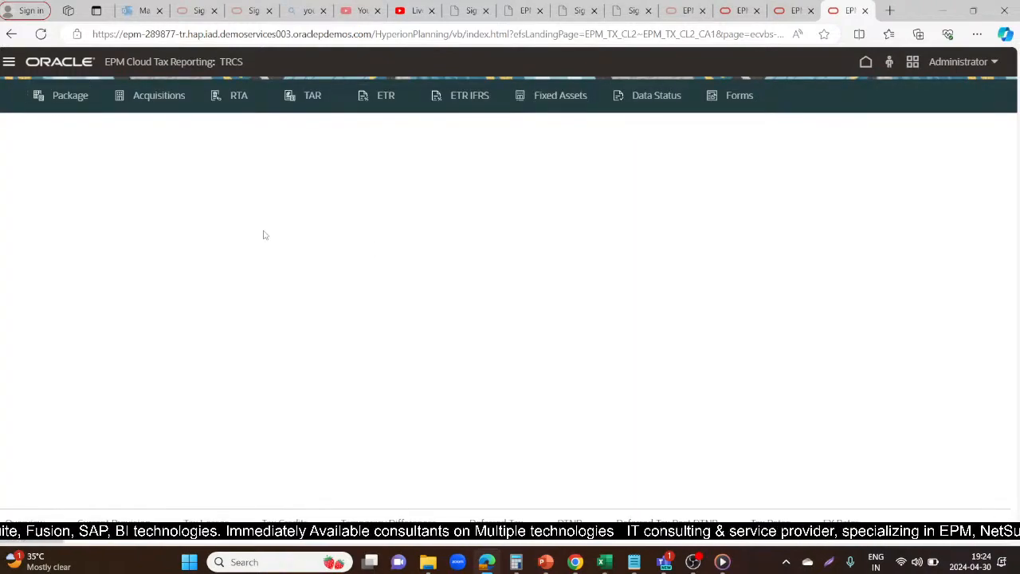
{"action": "left_click", "coordinate": [425, 8]}
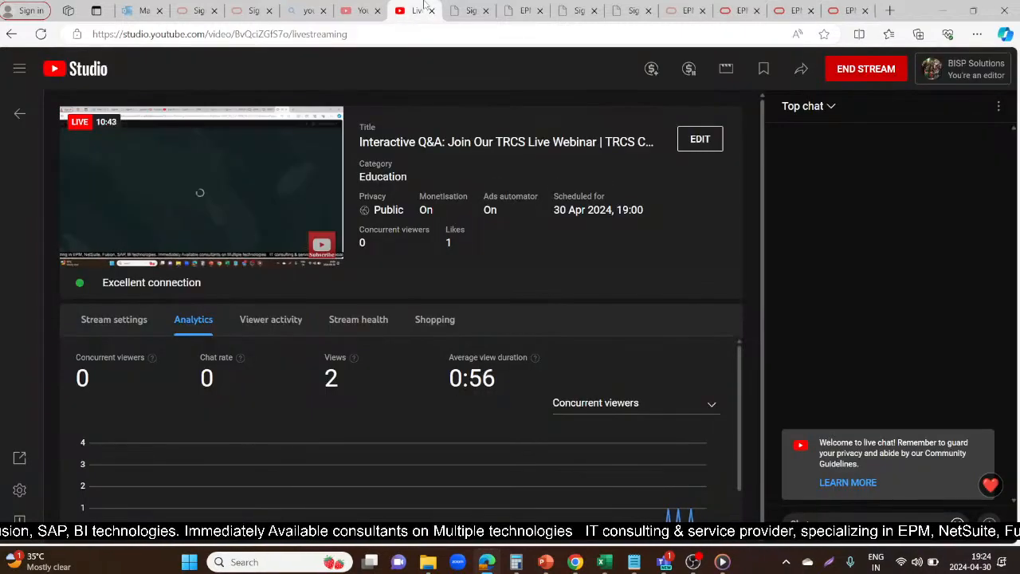
{"action": "left_click", "coordinate": [846, 11]}
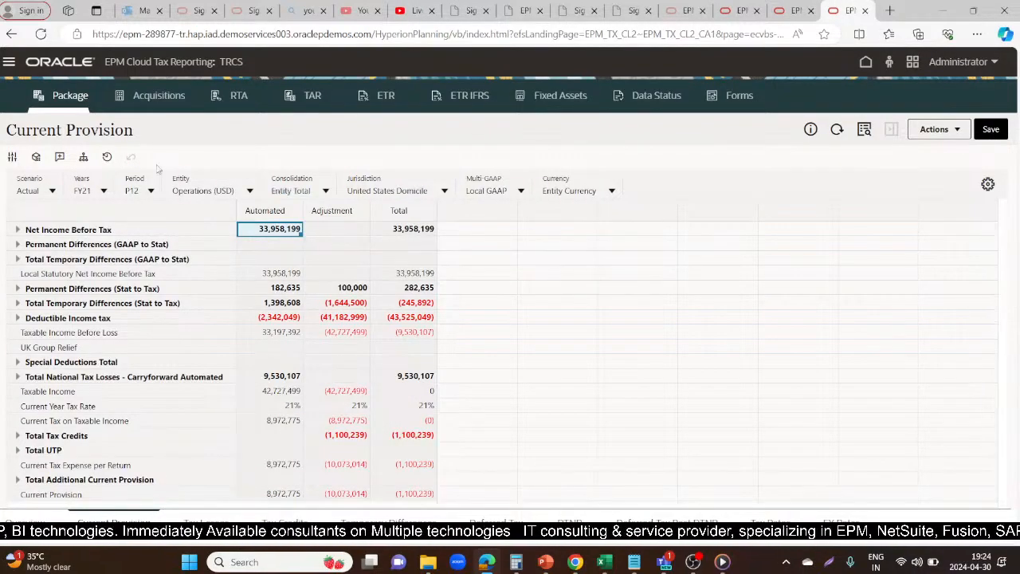
Display the Current Provision for FY20 and return the year to FY21
{"action": "left_click", "coordinate": [104, 192]}
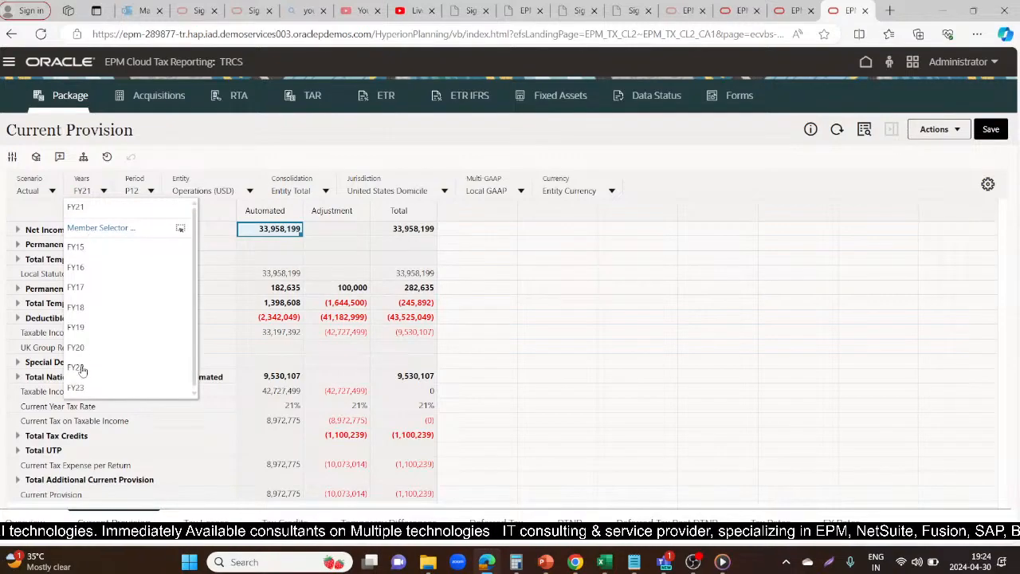
{"action": "left_click", "coordinate": [80, 348]}
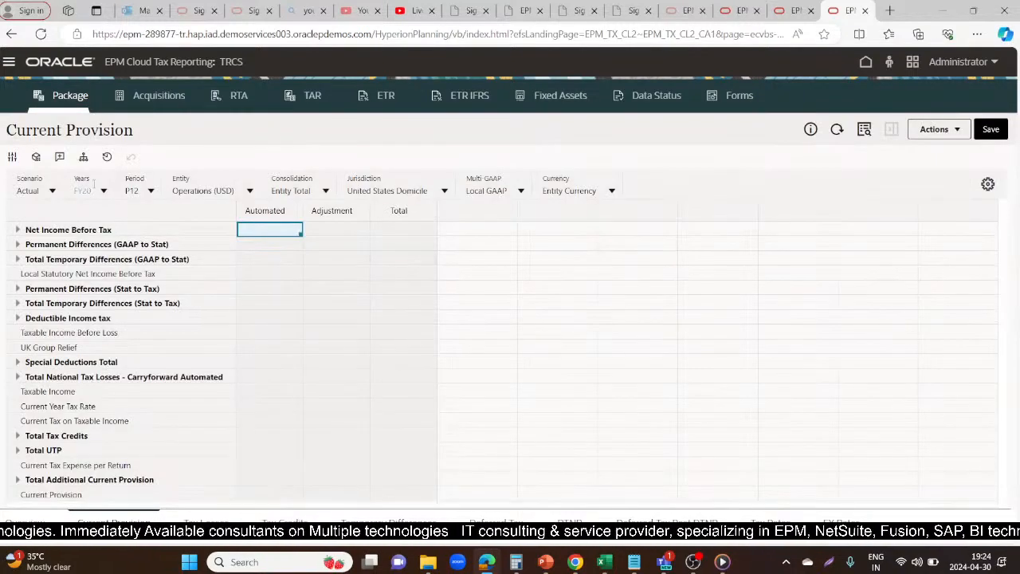
{"action": "left_click", "coordinate": [103, 192]}
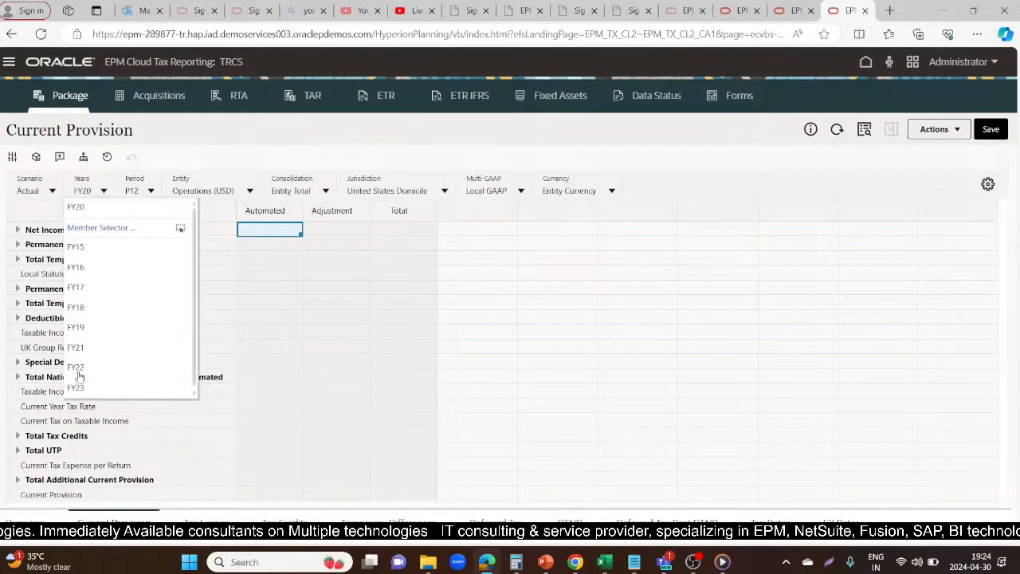
{"action": "left_click", "coordinate": [77, 348]}
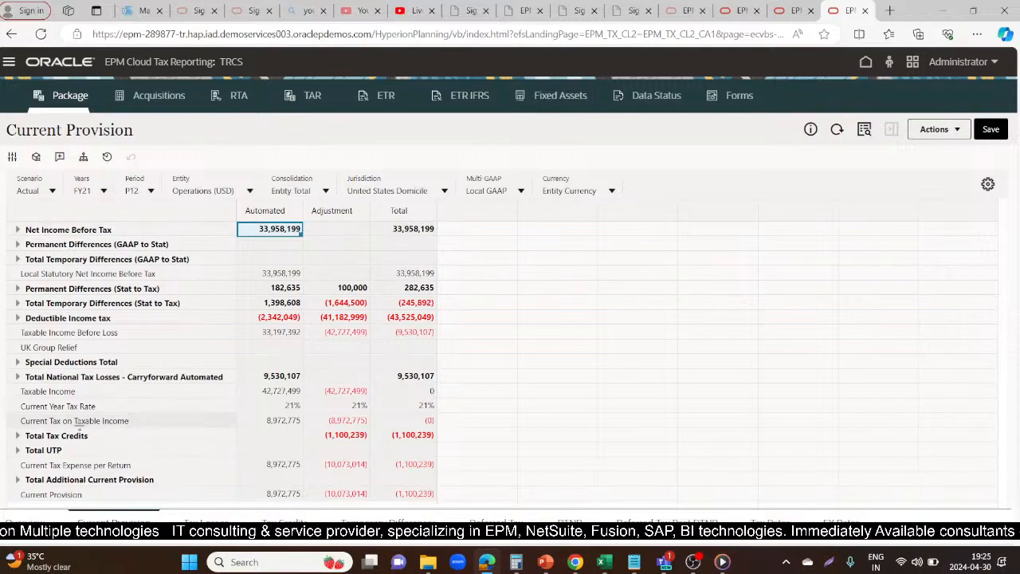
Set the Current Provision year to FY22 and select the Adjustment amount in the Taxable Income row
{"action": "left_click", "coordinate": [96, 392]}
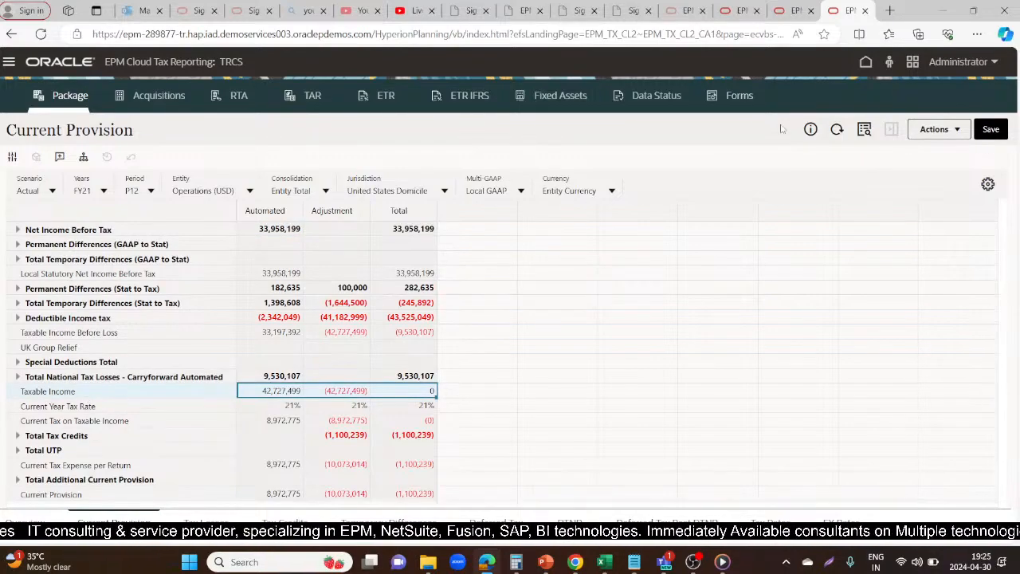
{"action": "left_click", "coordinate": [959, 130]}
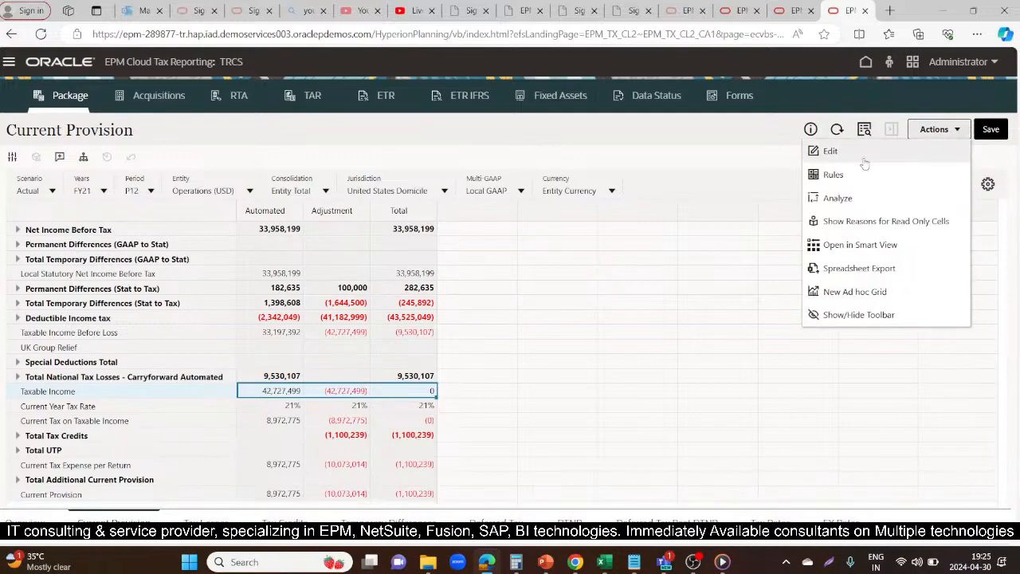
{"action": "left_click", "coordinate": [103, 191]}
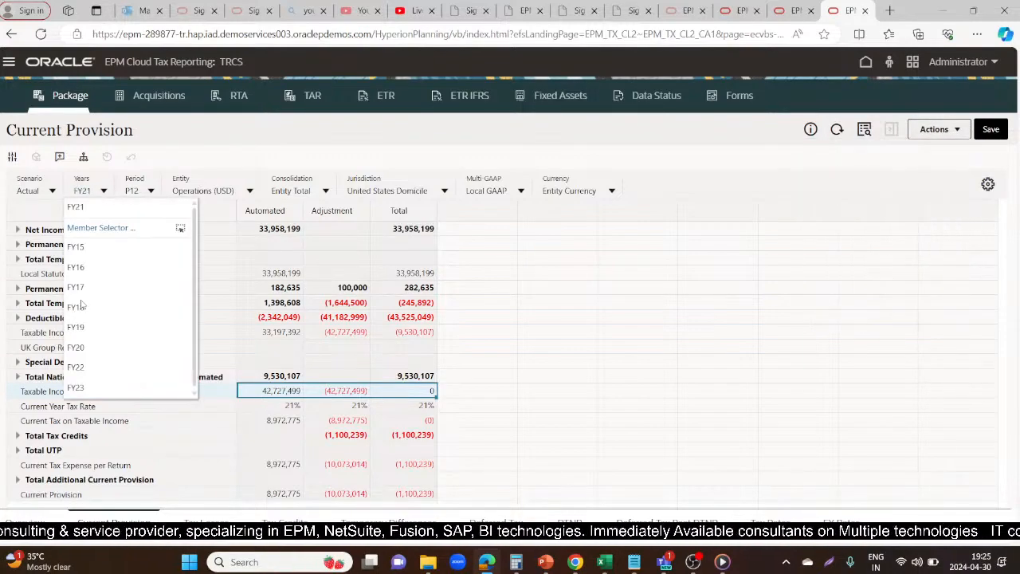
{"action": "left_click", "coordinate": [77, 368]}
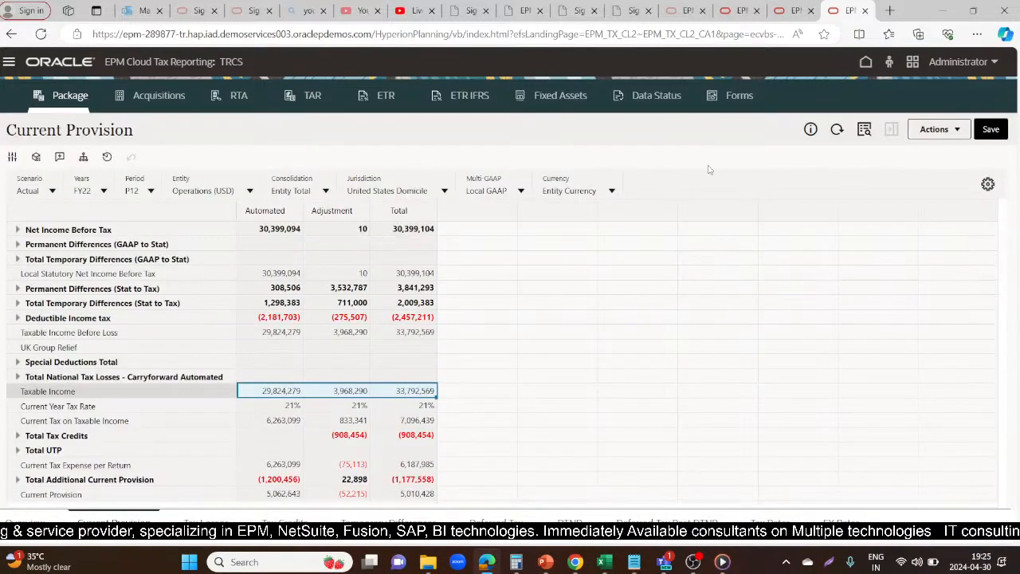
{"action": "left_click", "coordinate": [578, 323]}
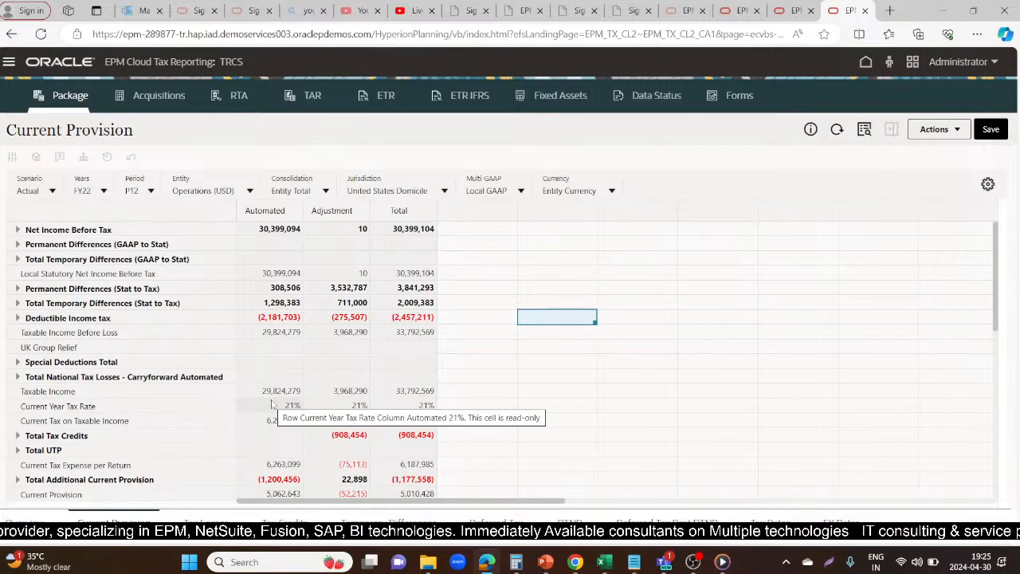
{"action": "left_click", "coordinate": [85, 392]}
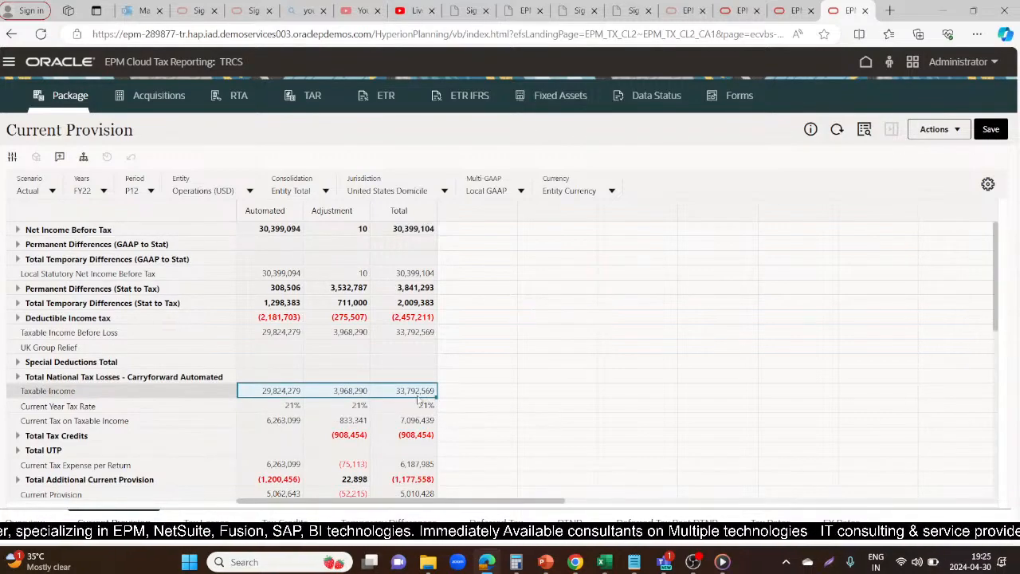
{"action": "left_click", "coordinate": [360, 396]}
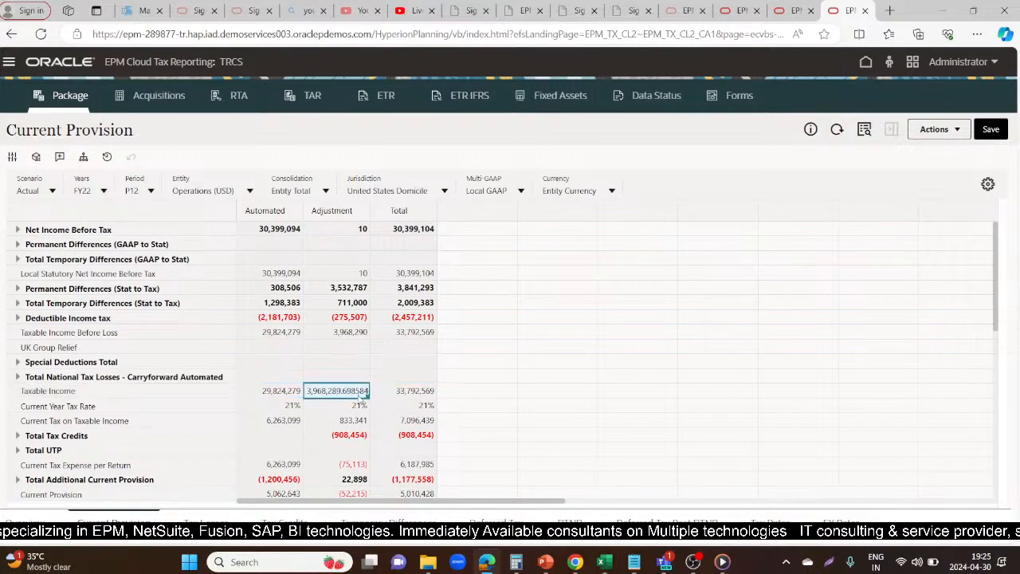
Set the Consolidation member to Entity Input and expand Total Temporary Differences (GAAP to Stat)
{"action": "left_click", "coordinate": [326, 191]}
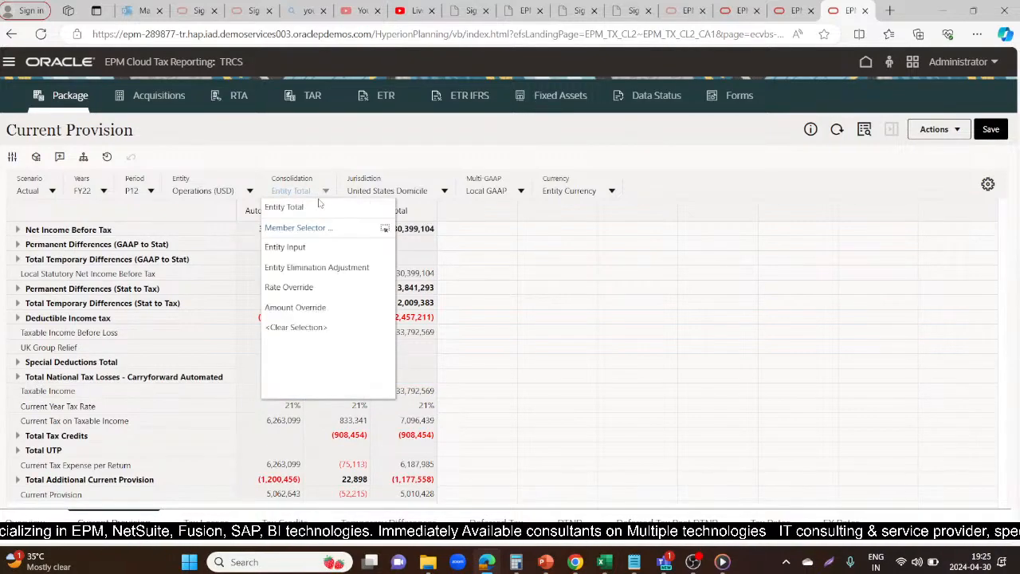
{"action": "left_click", "coordinate": [284, 247]}
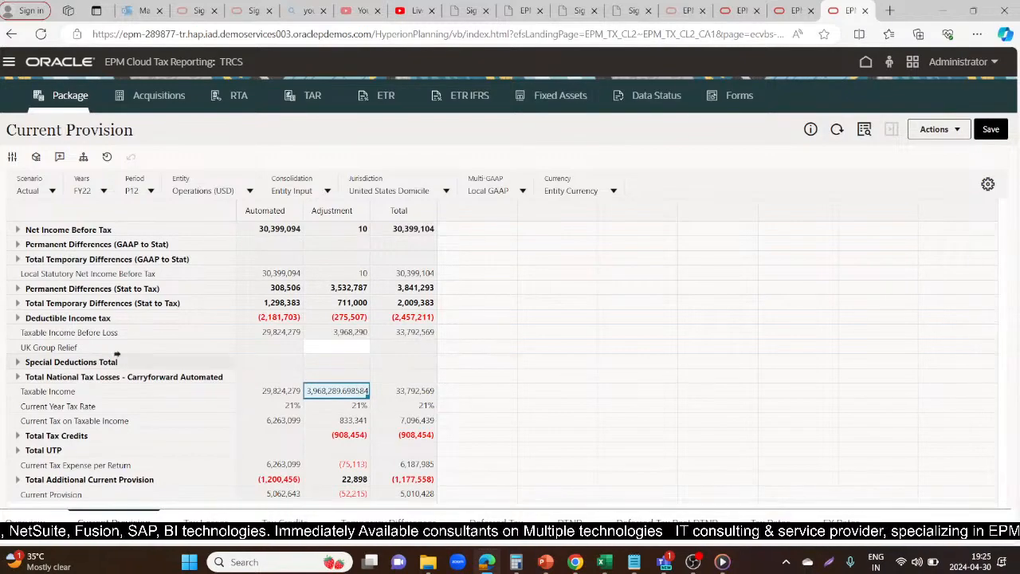
{"action": "left_click", "coordinate": [151, 328]}
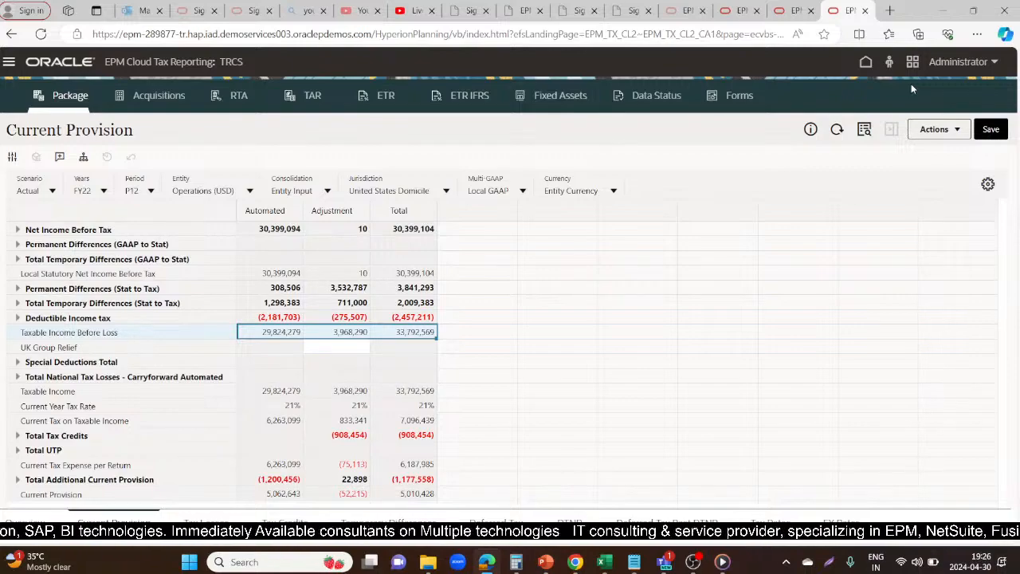
{"action": "left_click", "coordinate": [18, 260]}
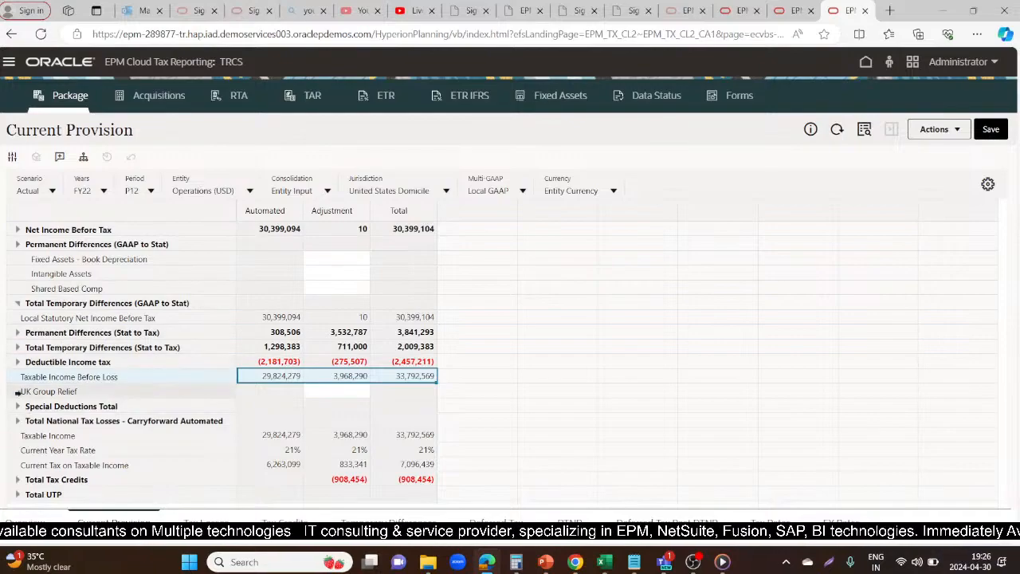
Expand the Total Temporary Differences (Stat to Tax) and Deductible Income tax rows in the FY22 Current Provision
{"action": "scroll", "coordinate": [577, 385], "scroll_direction": "down", "scroll_amount": 2}
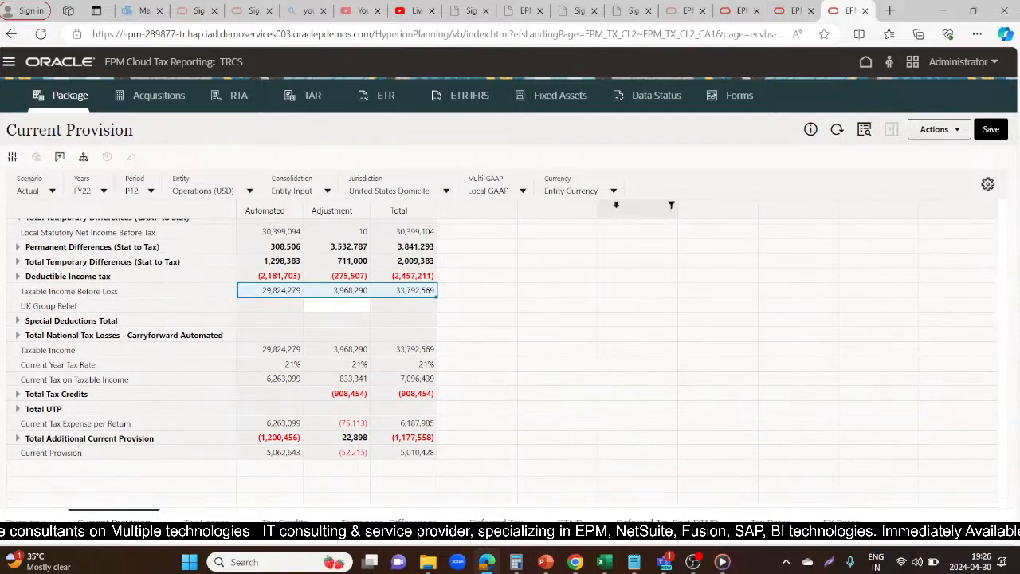
{"action": "left_click", "coordinate": [335, 307]}
{"action": "double_click", "coordinate": [350, 291]}
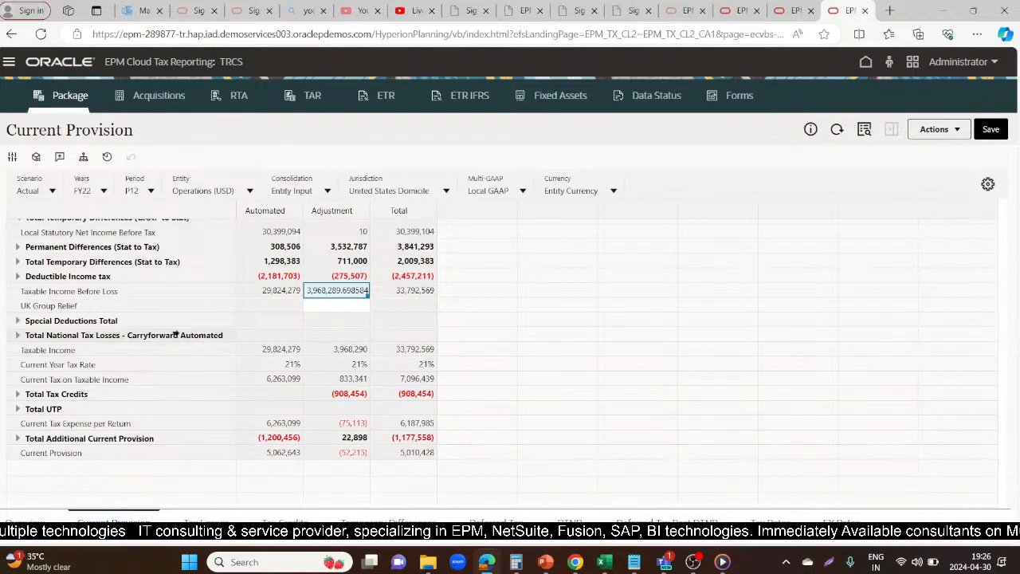
{"action": "left_click", "coordinate": [311, 307]}
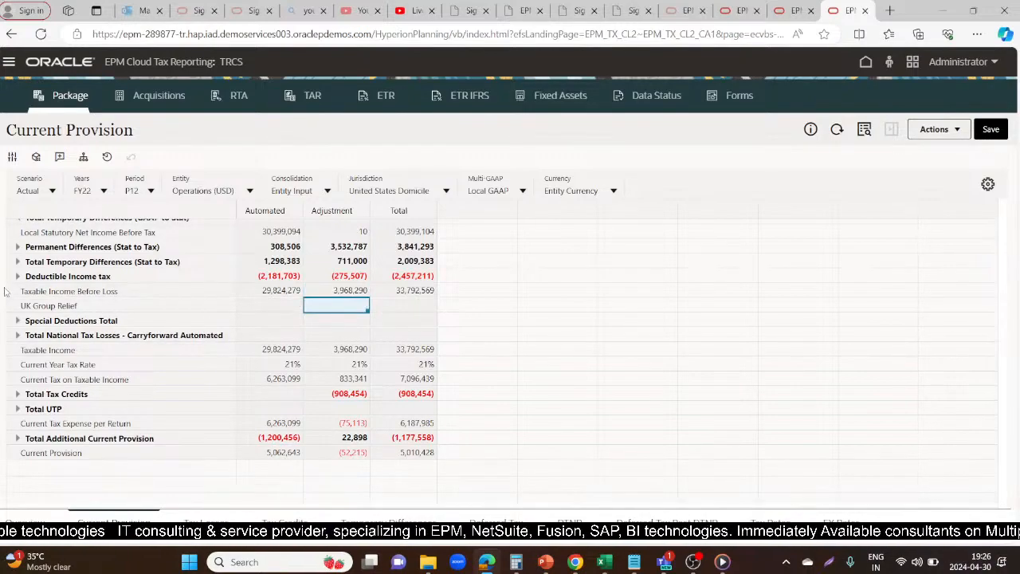
{"action": "left_click", "coordinate": [17, 261]}
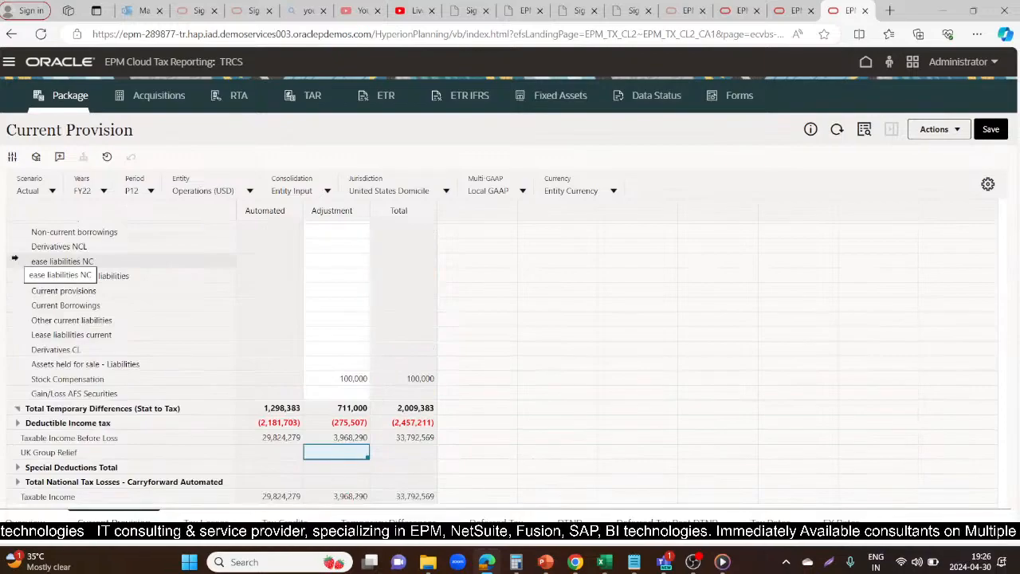
{"action": "scroll", "coordinate": [568, 333], "scroll_direction": "up", "scroll_amount": 5}
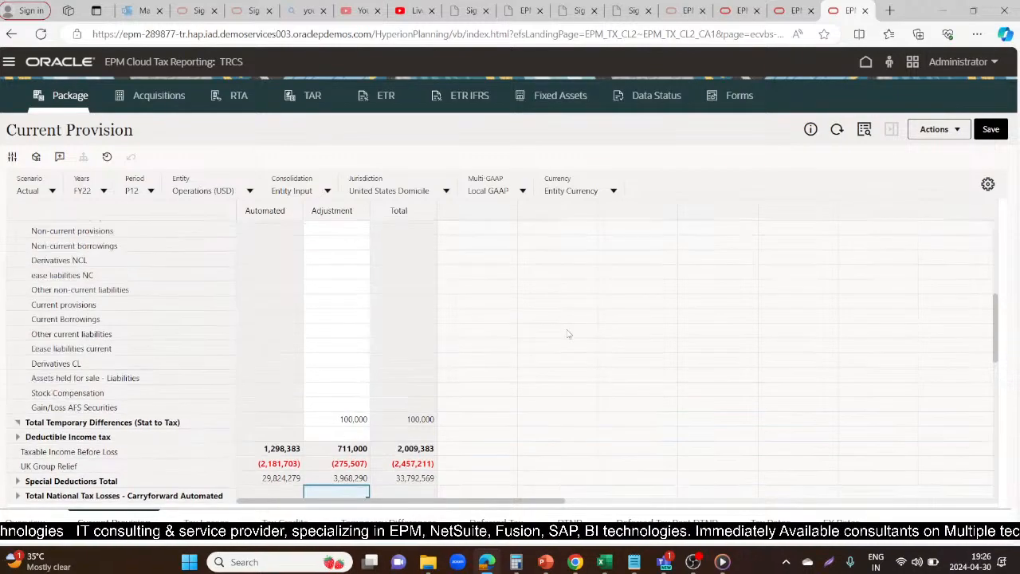
{"action": "scroll", "coordinate": [569, 333], "scroll_direction": "down", "scroll_amount": 8}
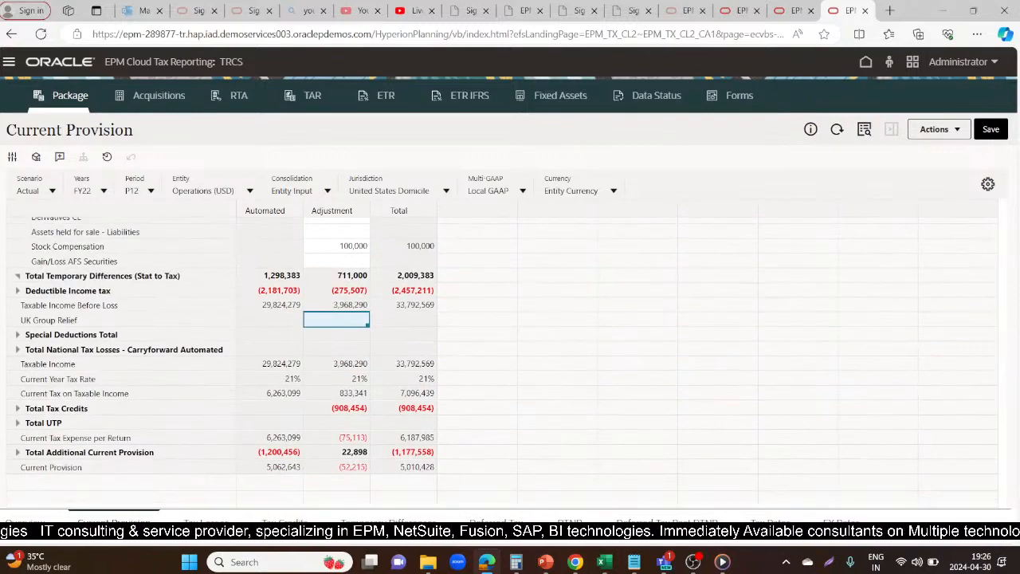
{"action": "left_click", "coordinate": [16, 291]}
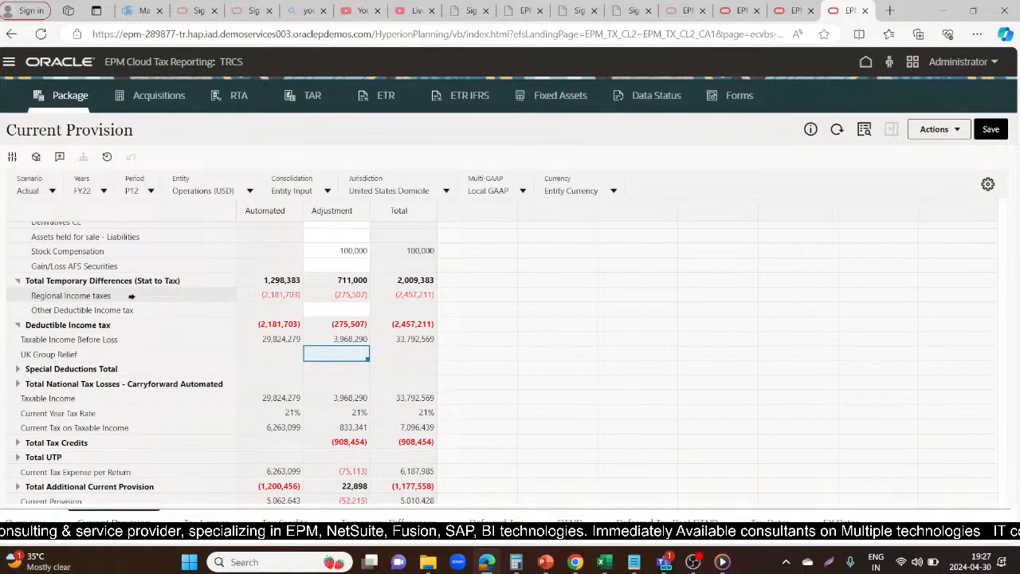
Set the Other Deductible Income tax adjustment under Deductible Income tax to (29824780) and save the form
{"action": "left_click", "coordinate": [338, 311]}
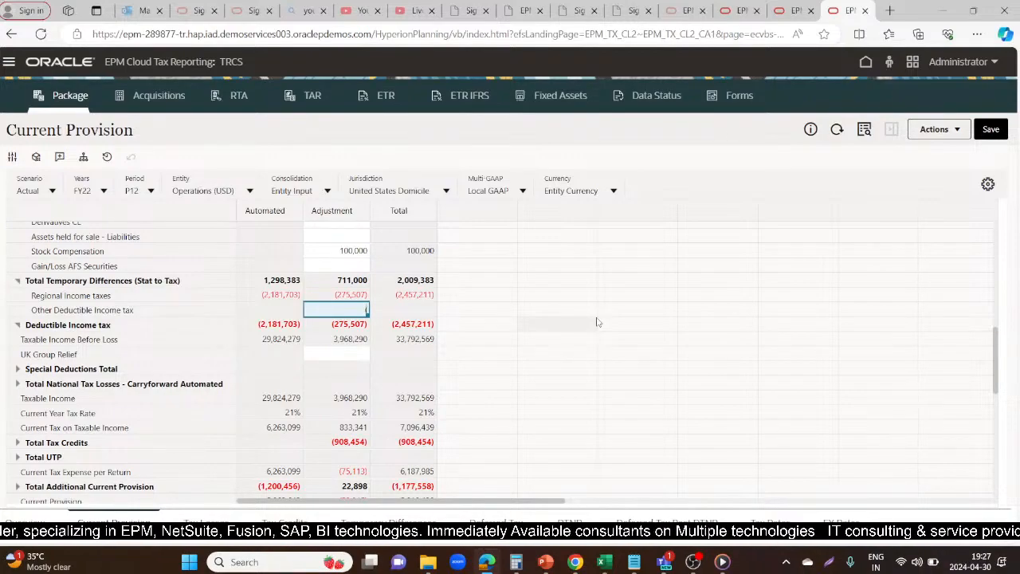
{"action": "scroll", "coordinate": [598, 322], "scroll_direction": "down", "scroll_amount": 3}
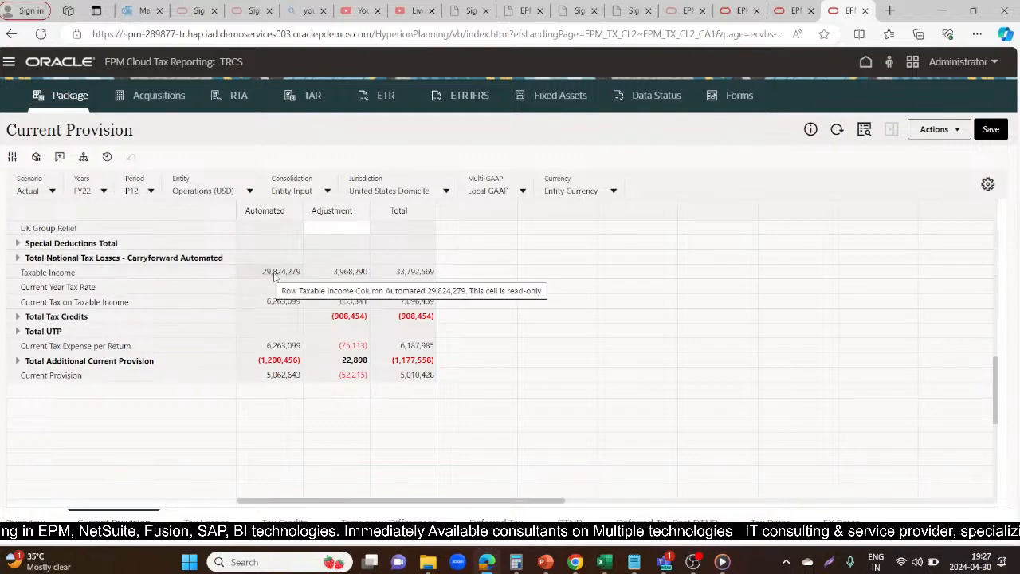
{"action": "scroll", "coordinate": [473, 299], "scroll_direction": "up", "scroll_amount": 3}
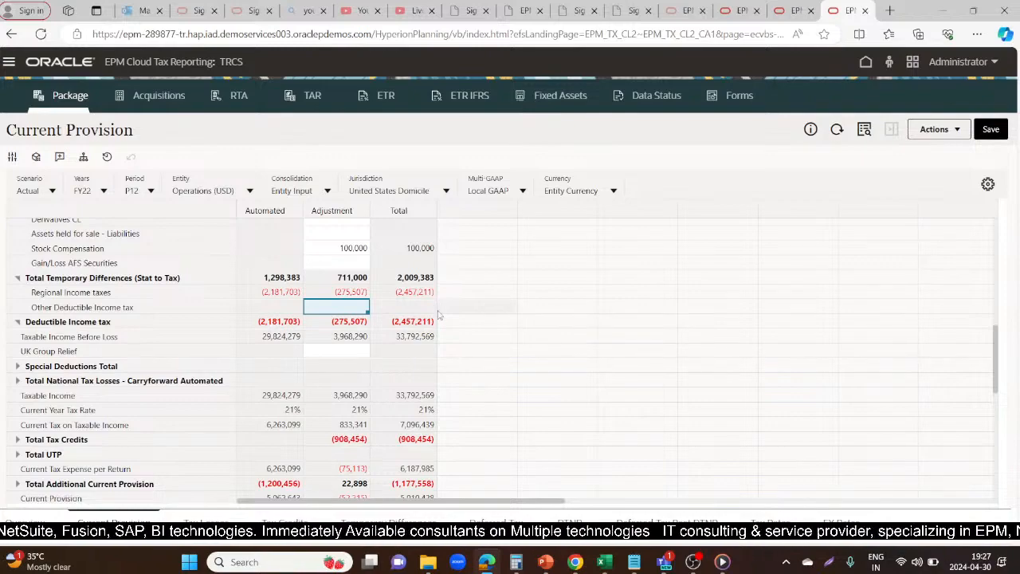
{"action": "left_click", "coordinate": [718, 365]}
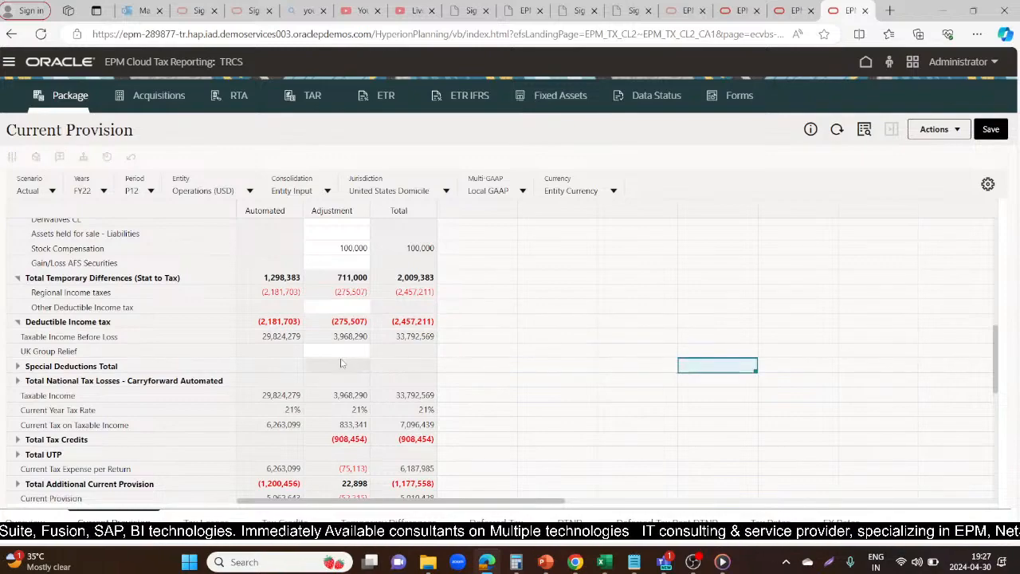
{"action": "left_click", "coordinate": [335, 307]}
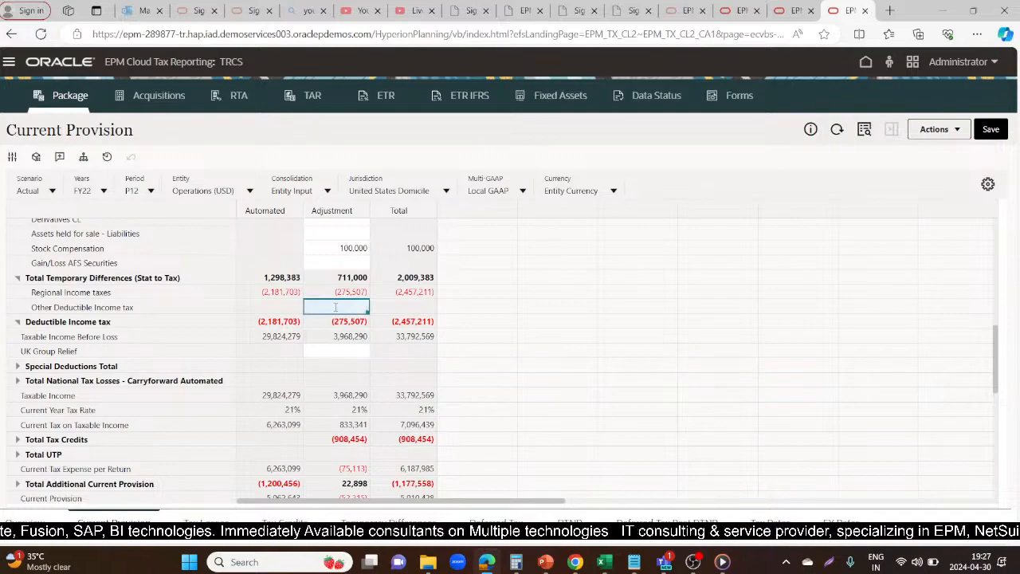
{"action": "type", "text": "("}
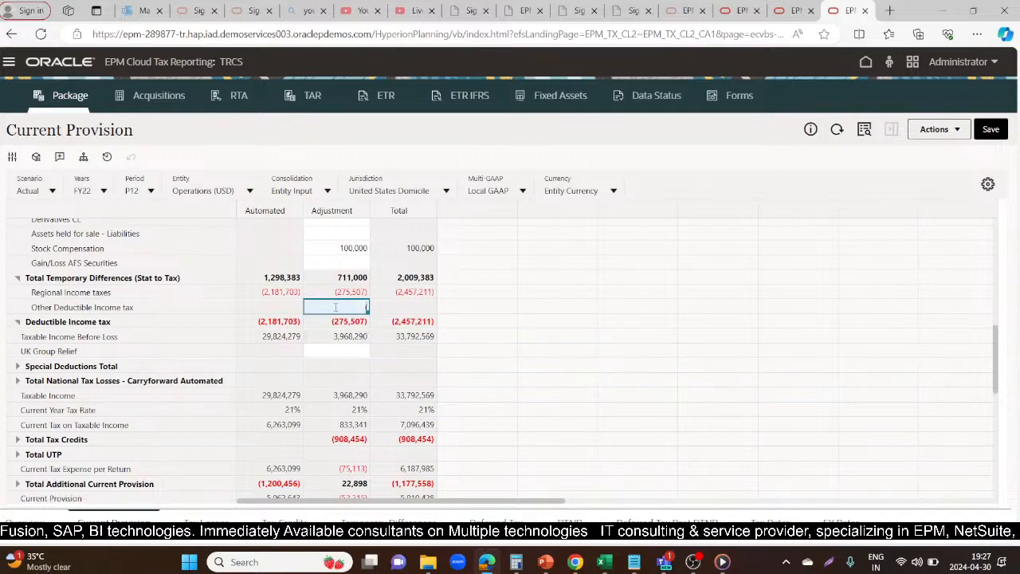
{"action": "type", "text": "29"}
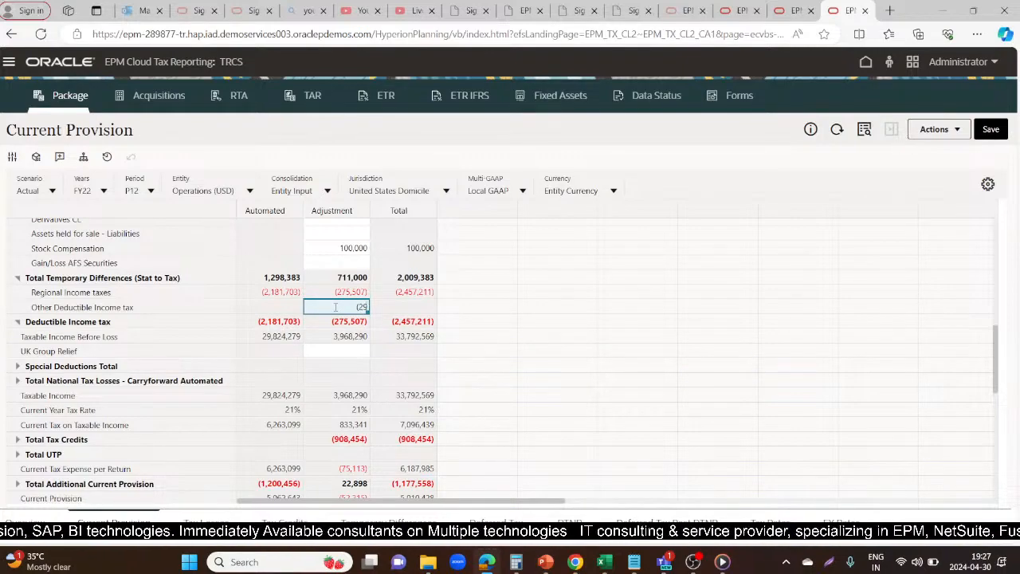
{"action": "type", "text": "0247"}
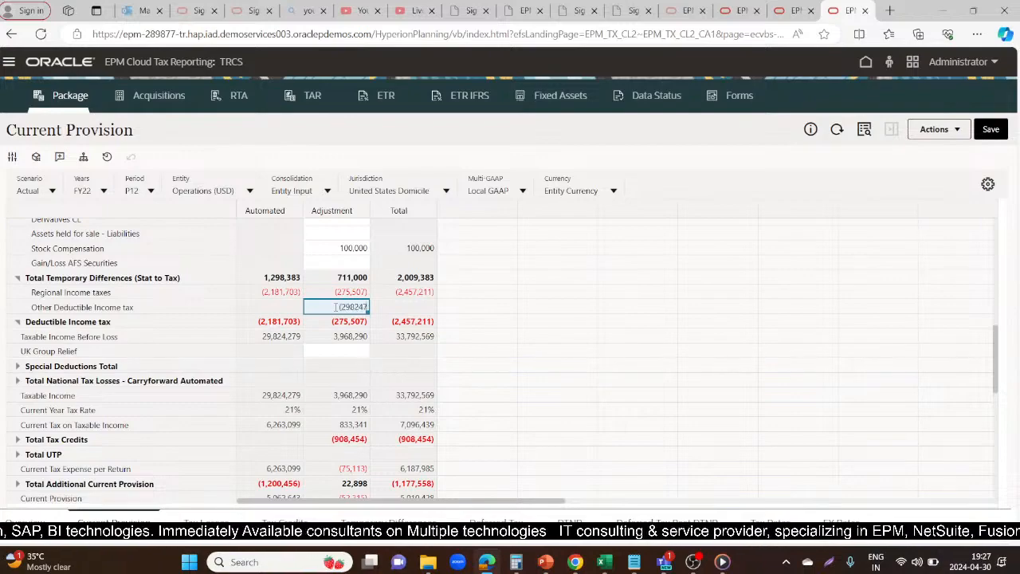
{"action": "key", "text": "BackSpace"}
{"action": "key", "text": "BackSpace"}
{"action": "key", "text": "BackSpace"}
{"action": "key", "text": "BackSpace"}
{"action": "type", "text": "824780"}
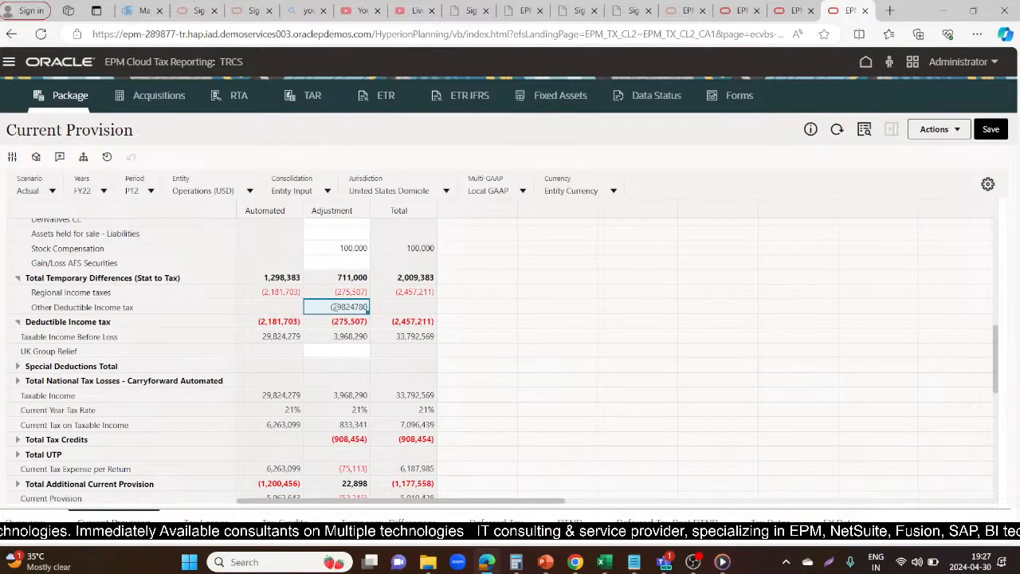
{"action": "type", "text": ")"}
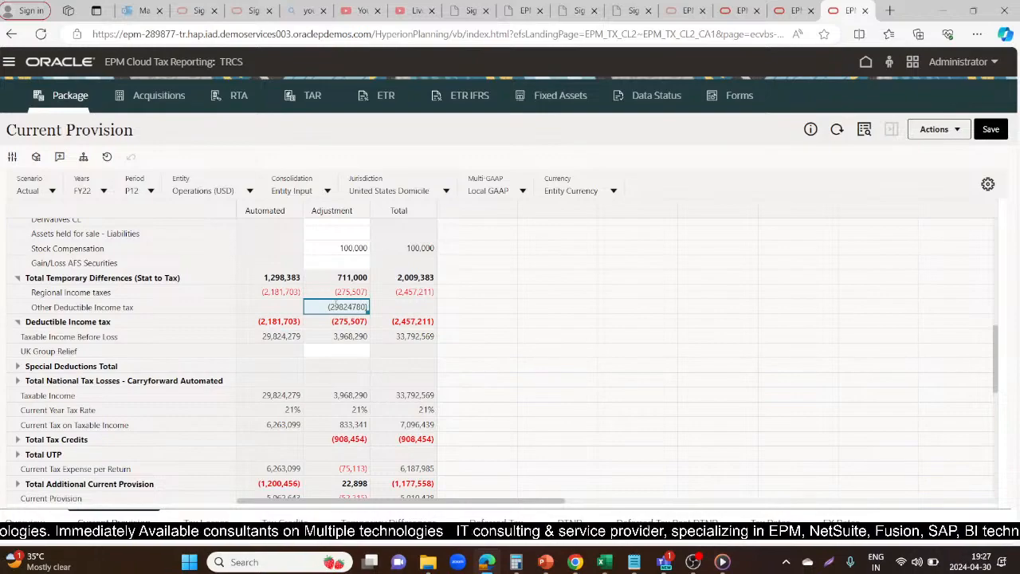
{"action": "left_click", "coordinate": [553, 342]}
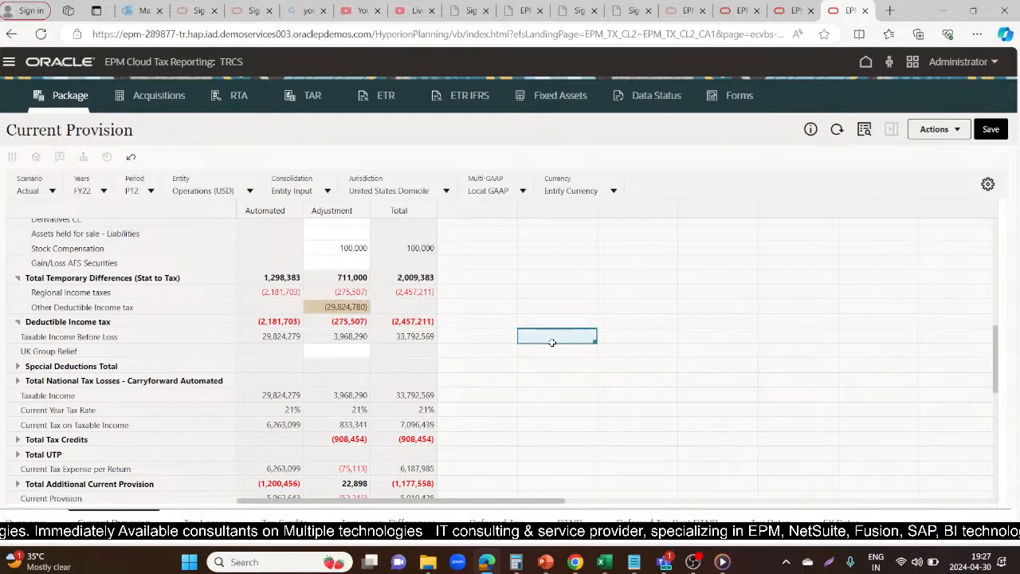
{"action": "left_click", "coordinate": [990, 130]}
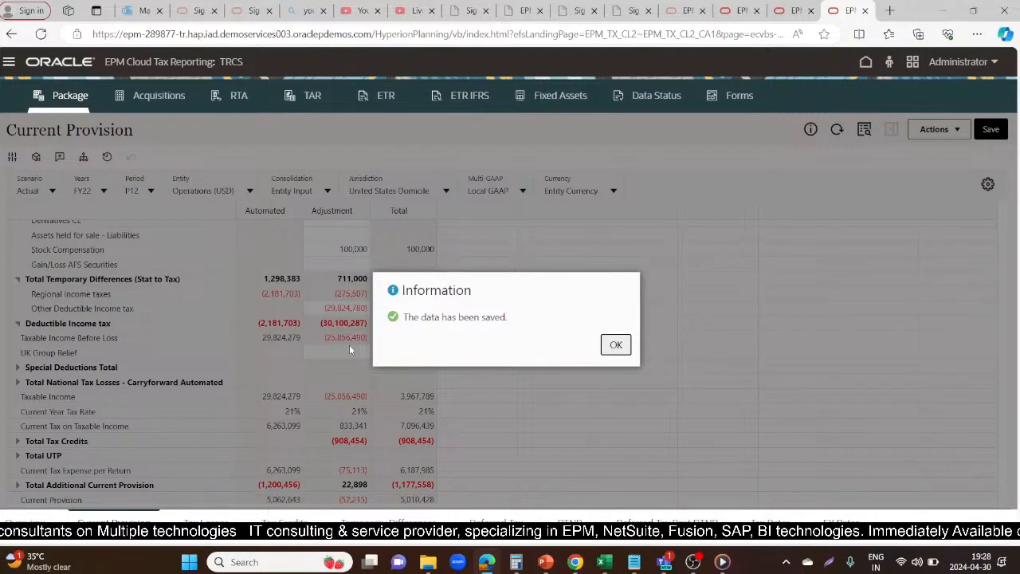
{"action": "left_click", "coordinate": [615, 344]}
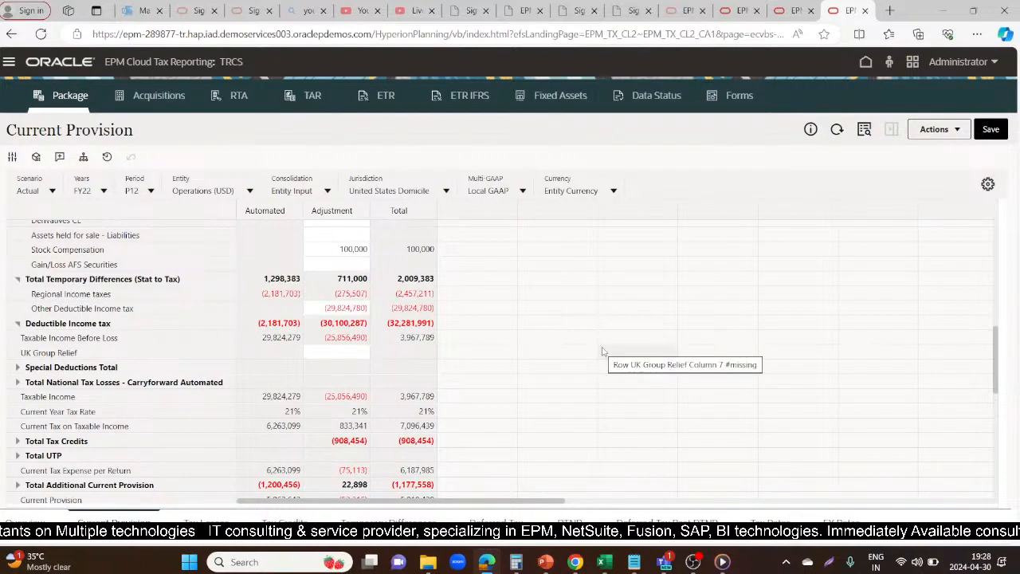
Replace the Other Deductible Income tax adjustment with (3000000) and save the Current Provision form
{"action": "scroll", "coordinate": [594, 358], "scroll_direction": "down", "scroll_amount": 2}
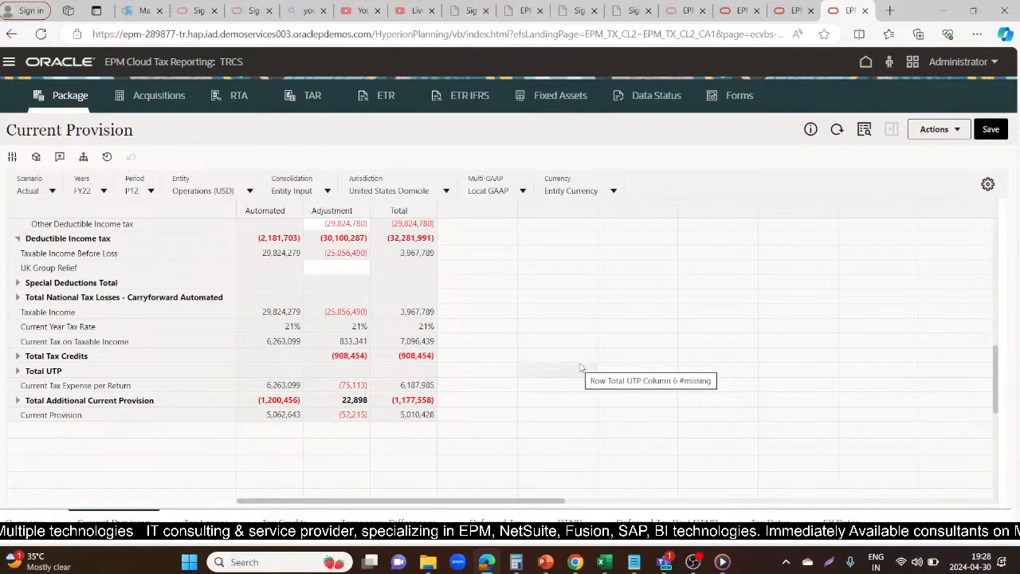
{"action": "scroll", "coordinate": [543, 331], "scroll_direction": "up", "scroll_amount": 2}
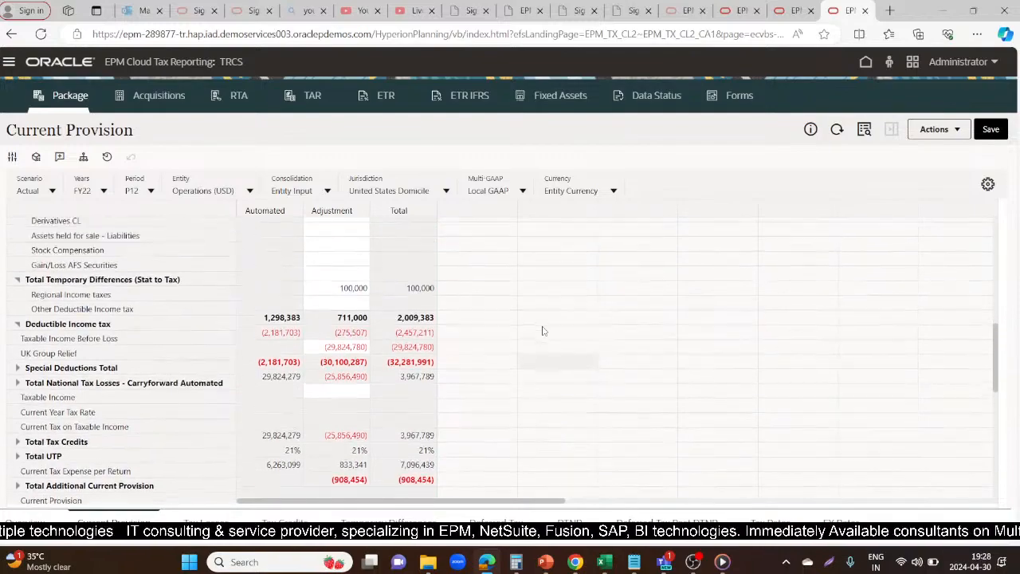
{"action": "scroll", "coordinate": [543, 330], "scroll_direction": "up", "scroll_amount": 2}
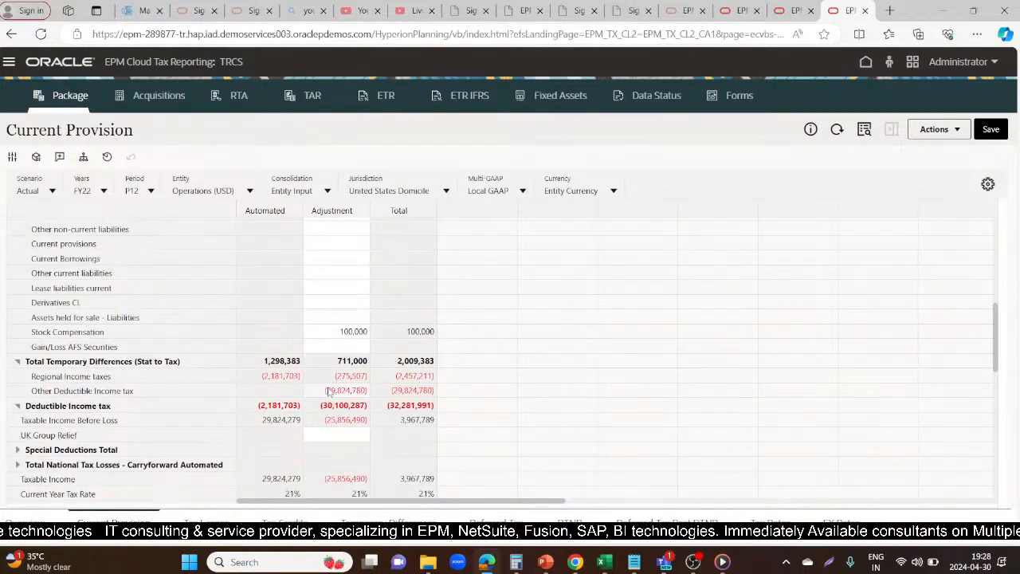
{"action": "left_click", "coordinate": [329, 391]}
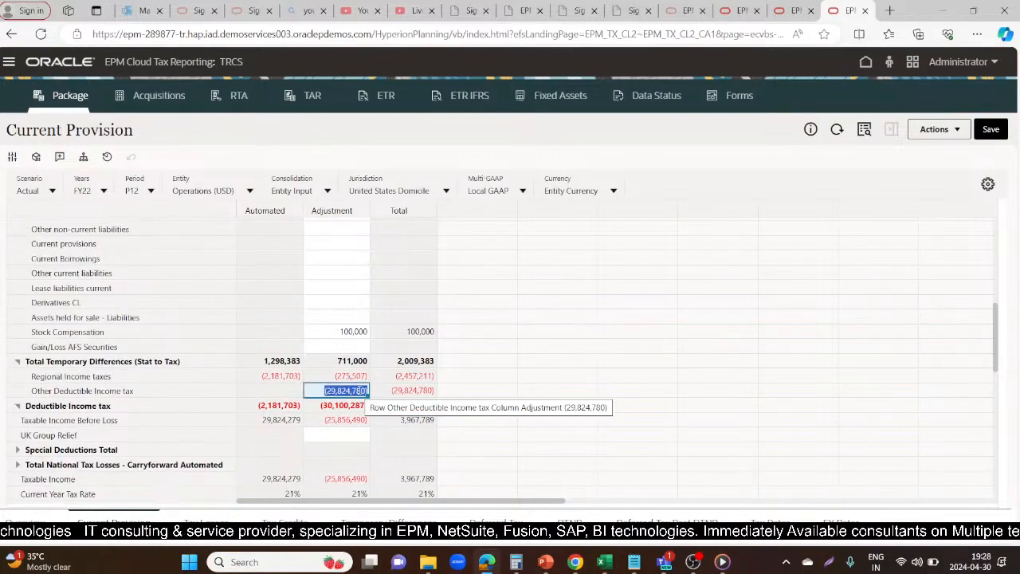
{"action": "key", "text": "Delete"}
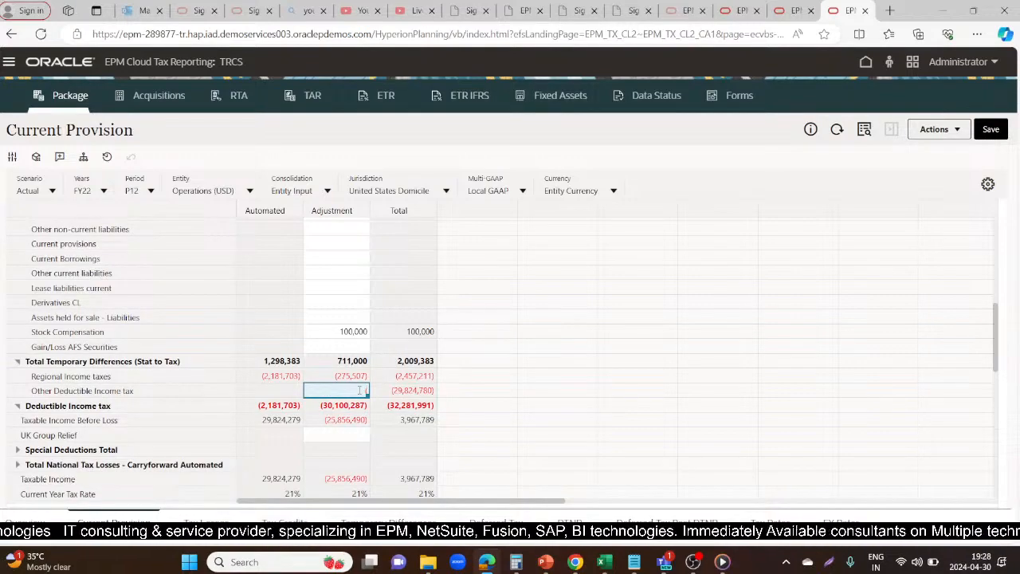
{"action": "type", "text": "(300000"}
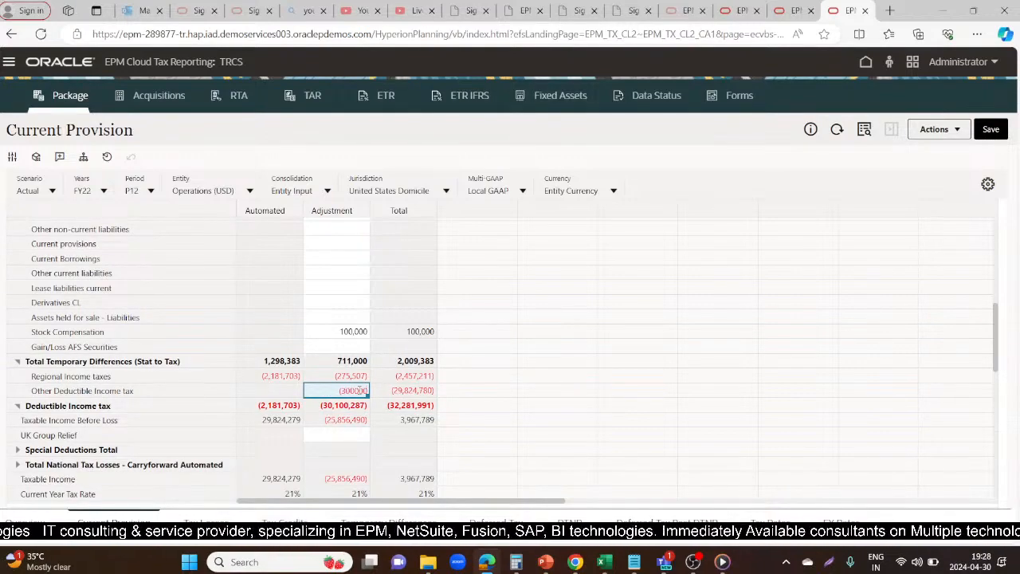
{"action": "type", "text": "0"}
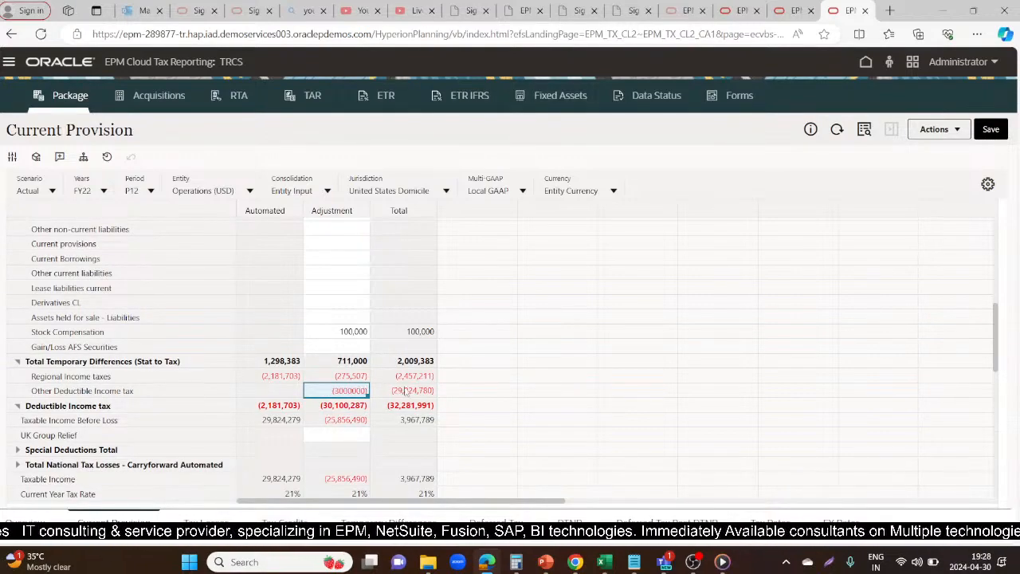
{"action": "left_click", "coordinate": [470, 390]}
{"action": "left_click", "coordinate": [995, 129]}
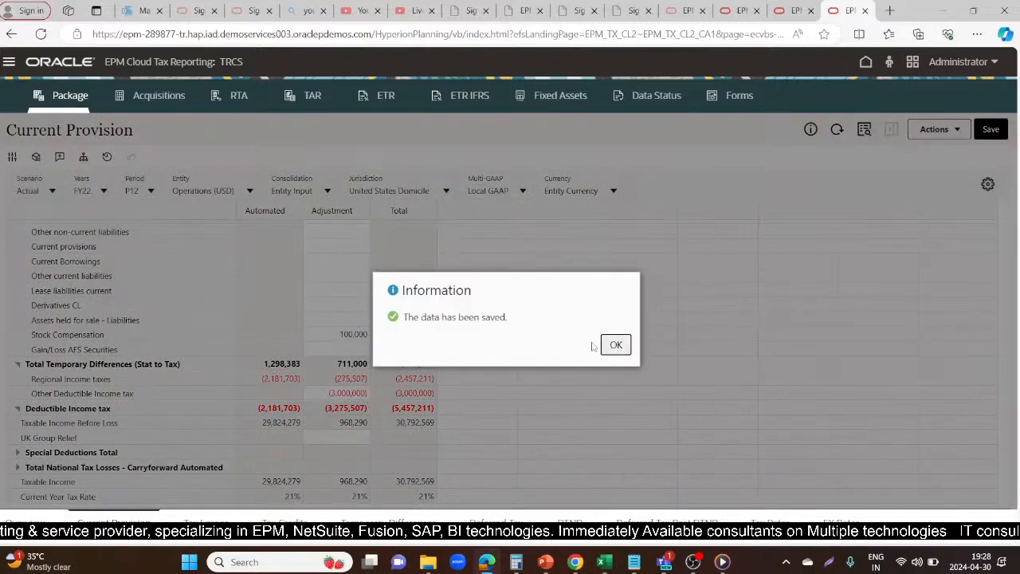
{"action": "left_click", "coordinate": [616, 344]}
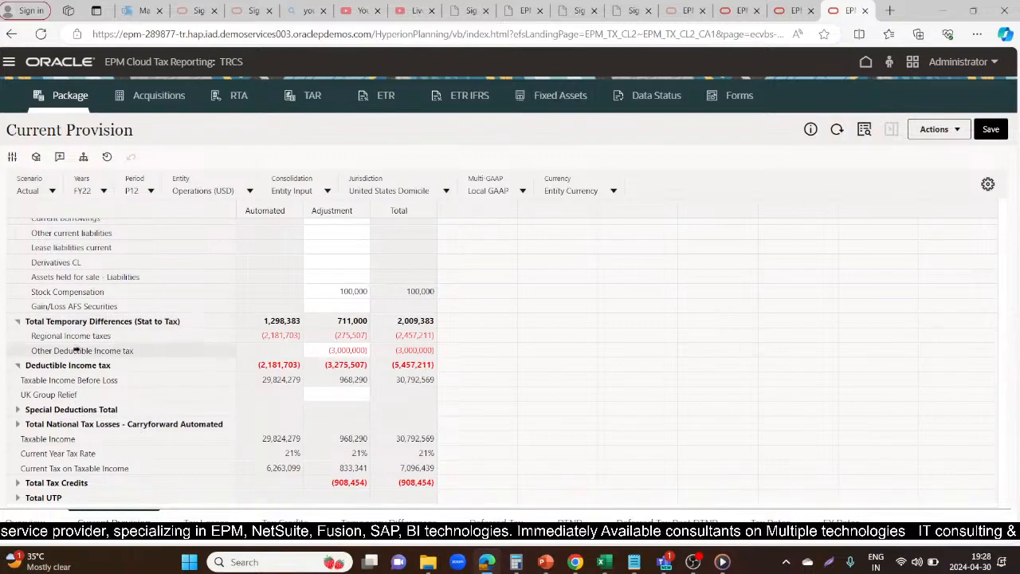
Select the Taxable Income row and try to run Force Consolidate for entity LE101, scenario Actual, period P12 and year FY22
{"action": "left_click", "coordinate": [56, 435]}
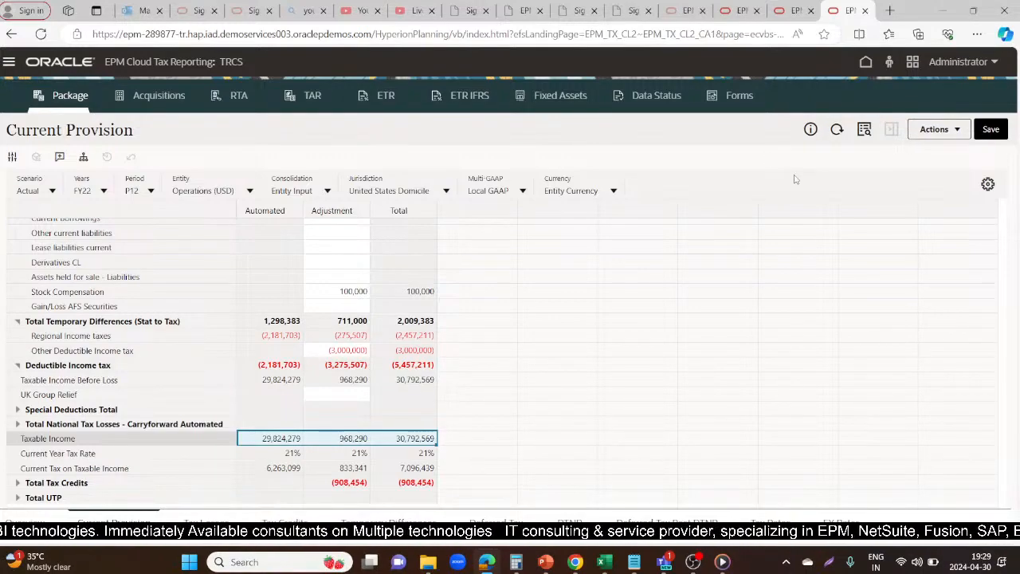
{"action": "left_click", "coordinate": [957, 132]}
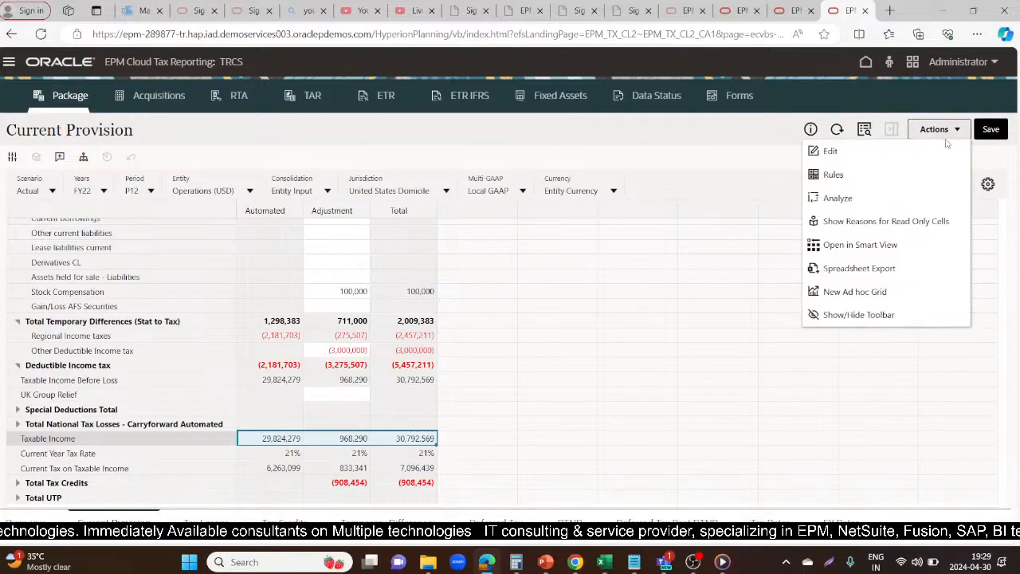
{"action": "left_click", "coordinate": [838, 172]}
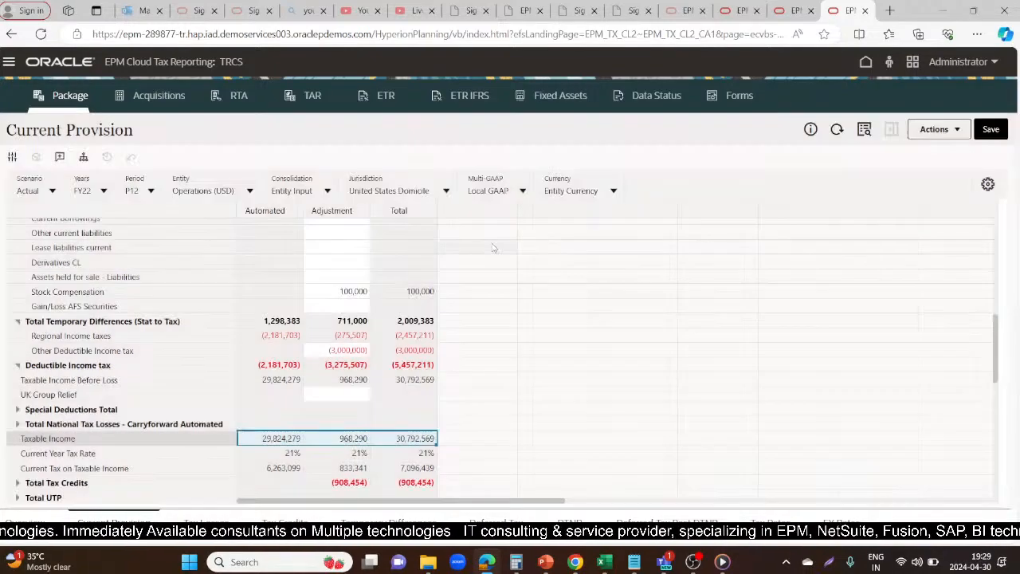
{"action": "left_click", "coordinate": [786, 212]}
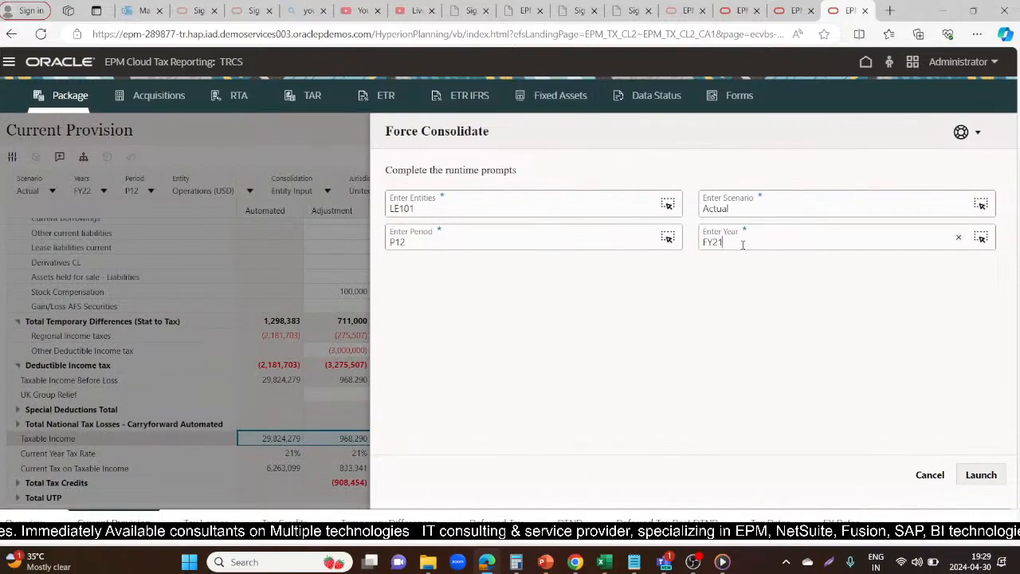
{"action": "left_click", "coordinate": [743, 245]}
{"action": "left_click", "coordinate": [721, 330]}
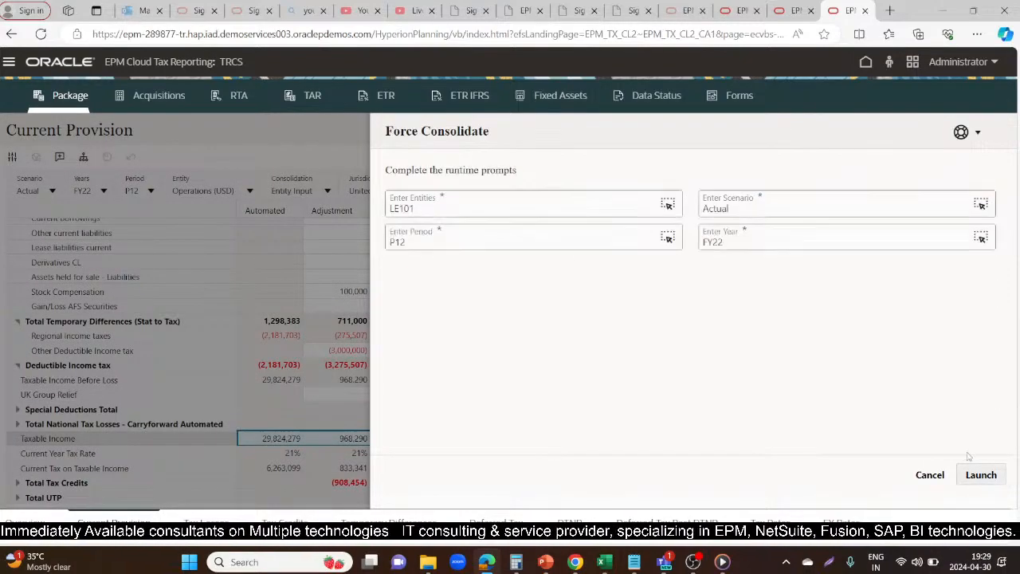
{"action": "left_click", "coordinate": [987, 476]}
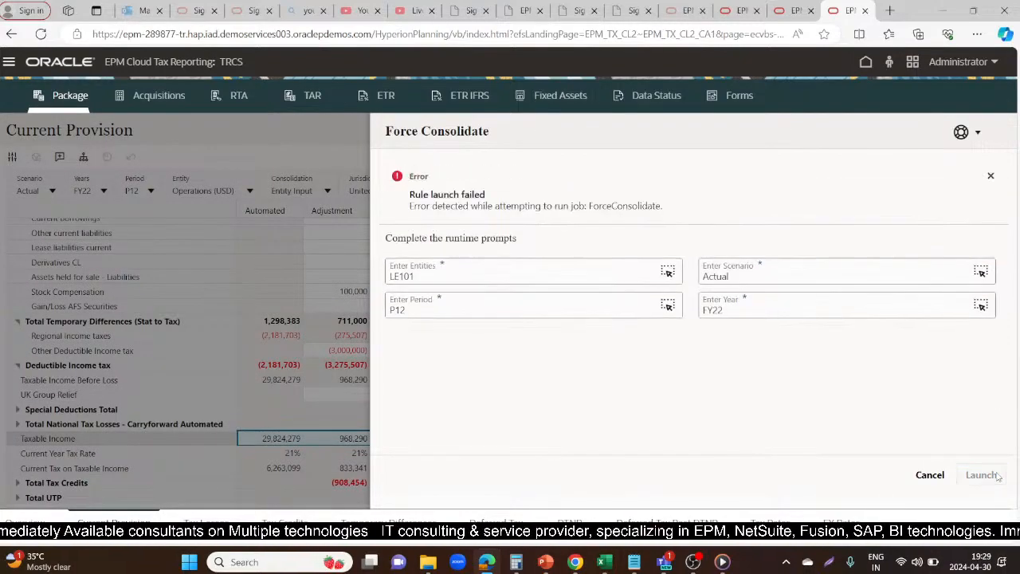
Cancel the Force Consolidate prompts, discarding the unsaved data, and close the browser page with TAR Automation
{"action": "left_click", "coordinate": [929, 475]}
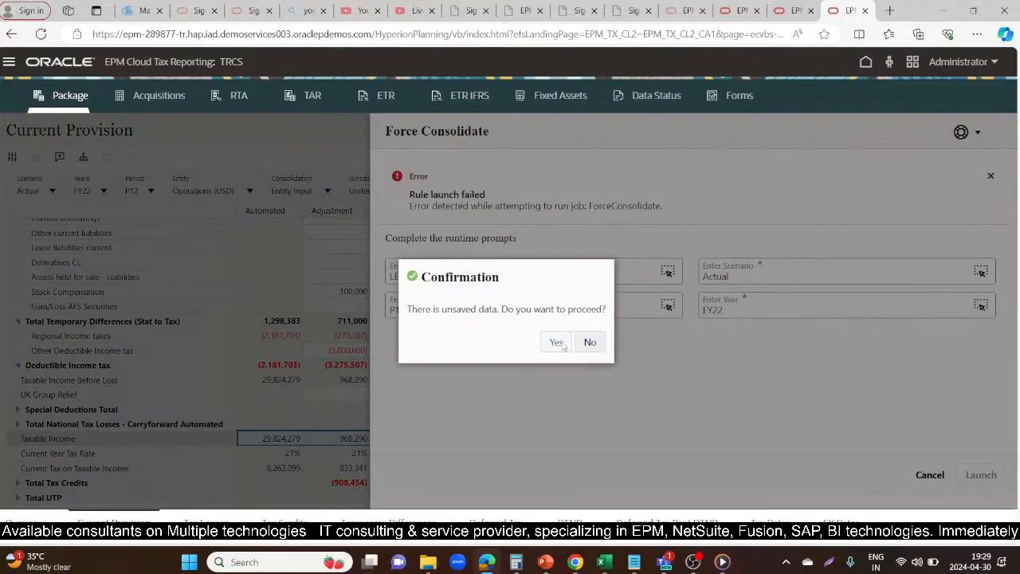
{"action": "left_click", "coordinate": [556, 342]}
{"action": "left_click", "coordinate": [789, 10]}
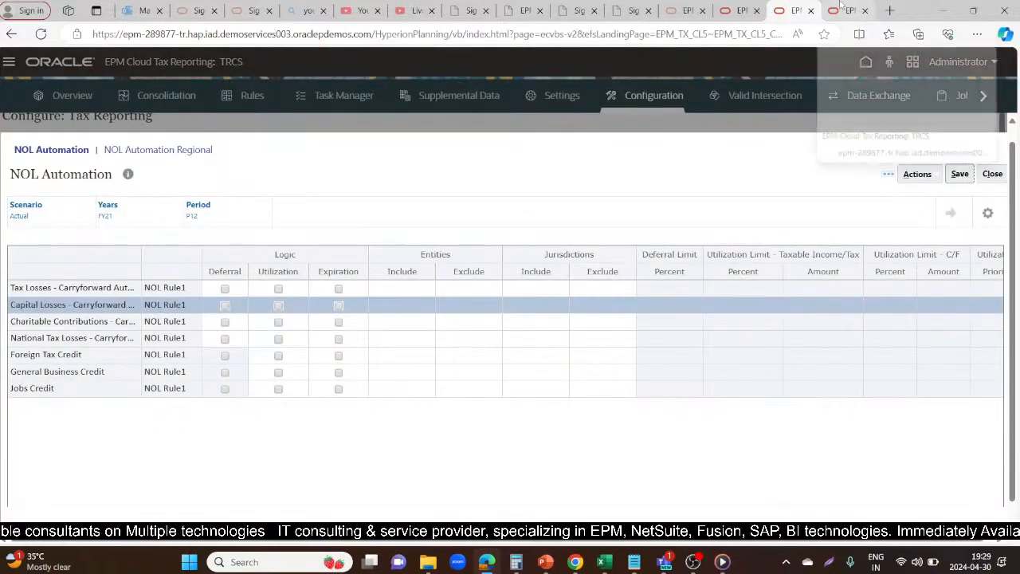
{"action": "left_click", "coordinate": [842, 7]}
{"action": "left_click", "coordinate": [744, 6]}
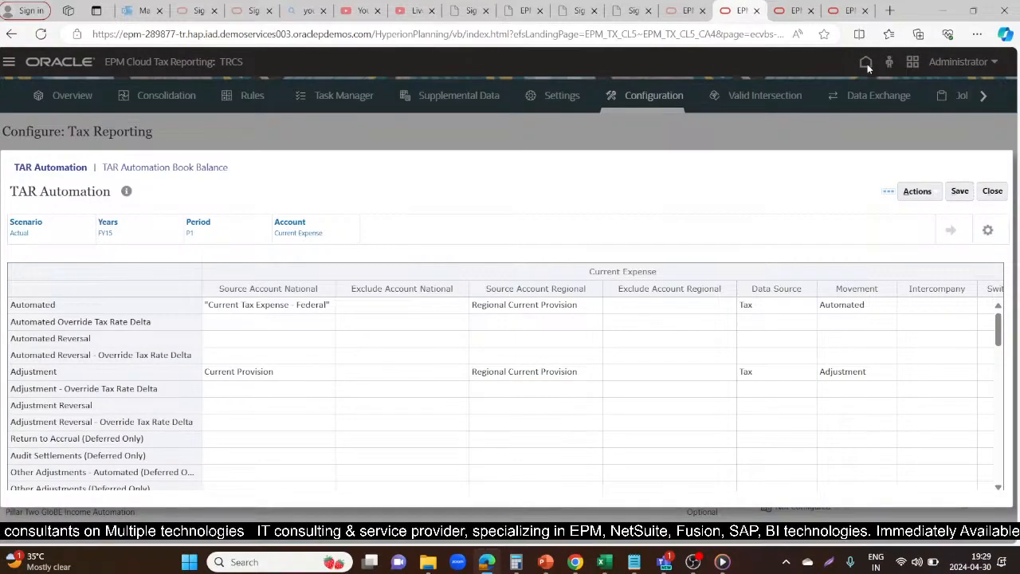
{"action": "left_click", "coordinate": [757, 10]}
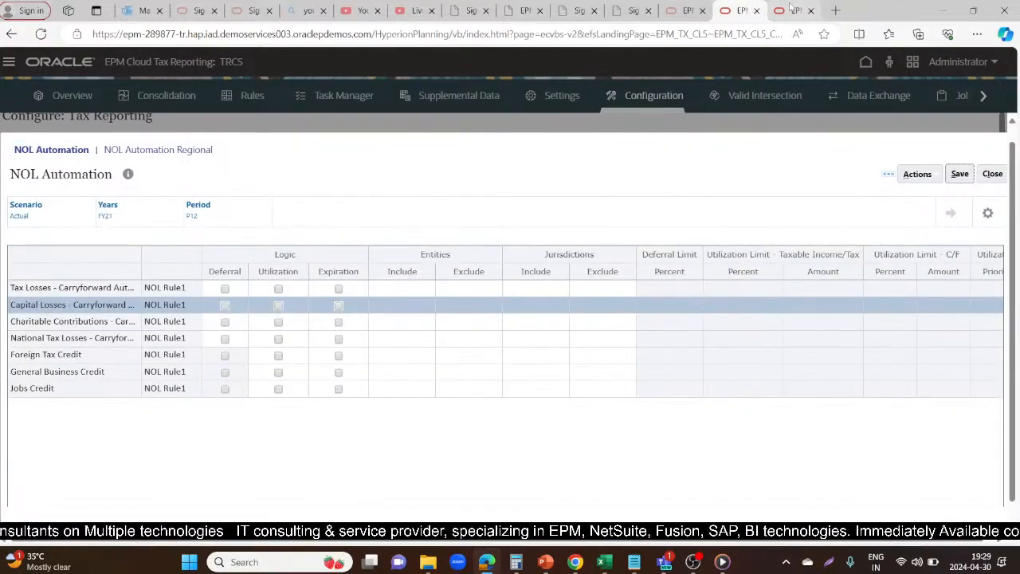
Duplicate the Current Provision browser page and open the application's Consolidation Manage Ownership page in the copy
{"action": "left_click", "coordinate": [792, 8]}
{"action": "right_click", "coordinate": [792, 8]}
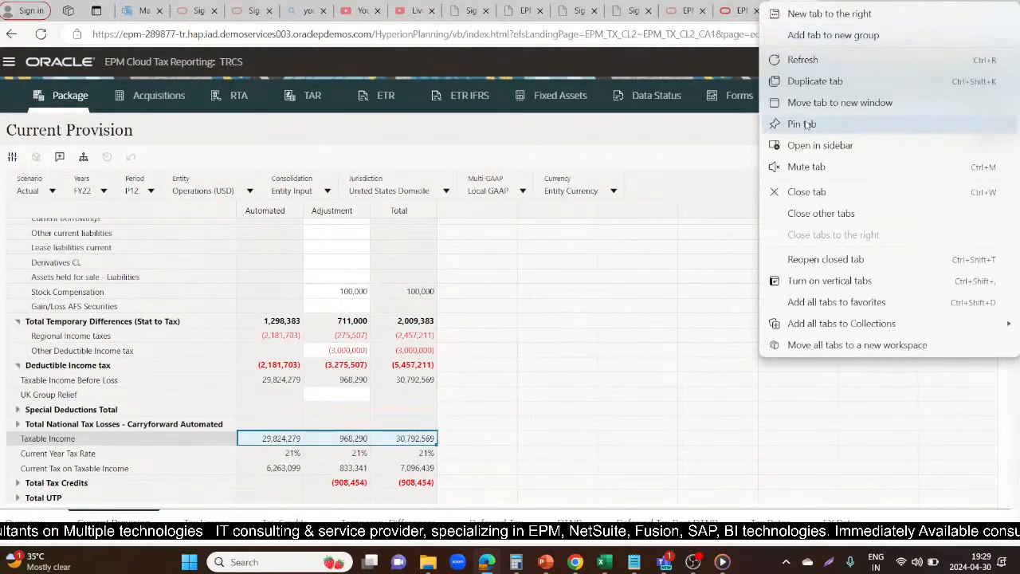
{"action": "left_click", "coordinate": [813, 81]}
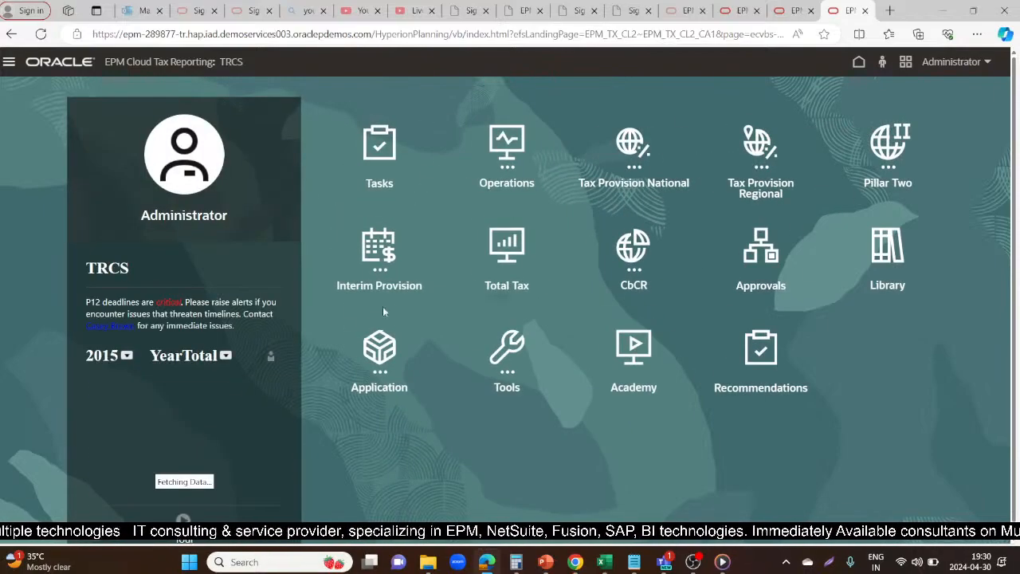
{"action": "left_click", "coordinate": [375, 347]}
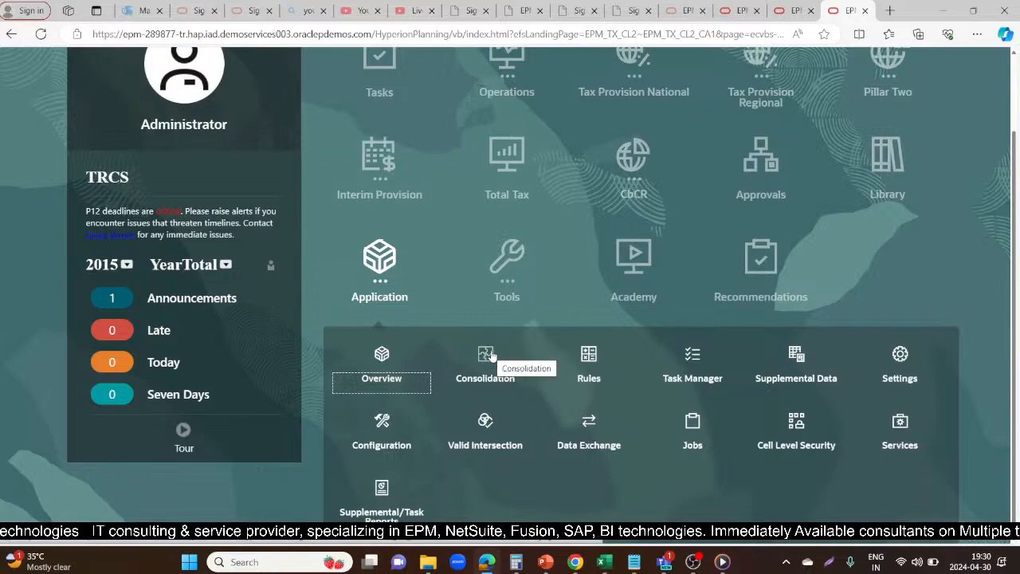
{"action": "left_click", "coordinate": [490, 355]}
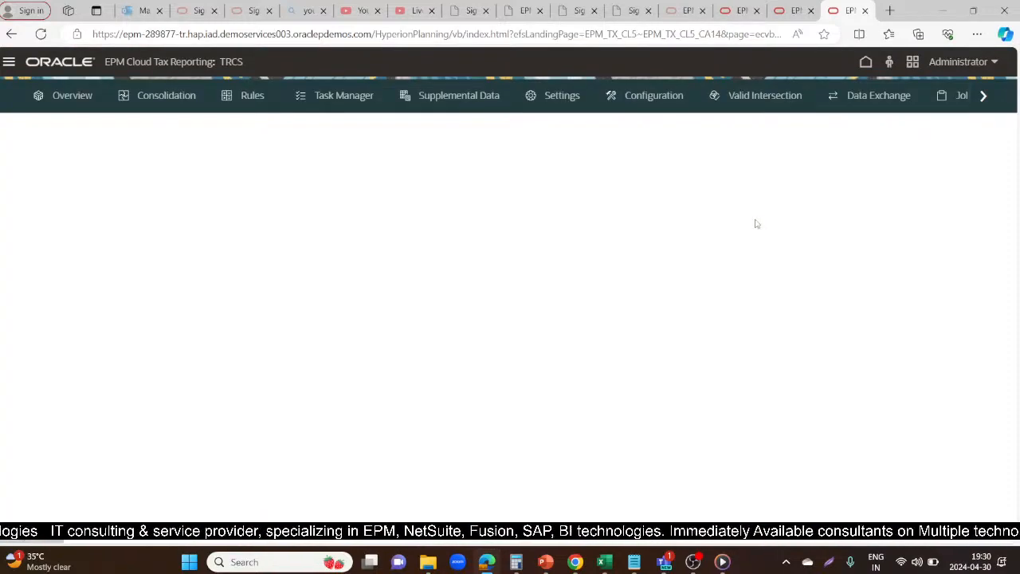
{"action": "left_click", "coordinate": [690, 244]}
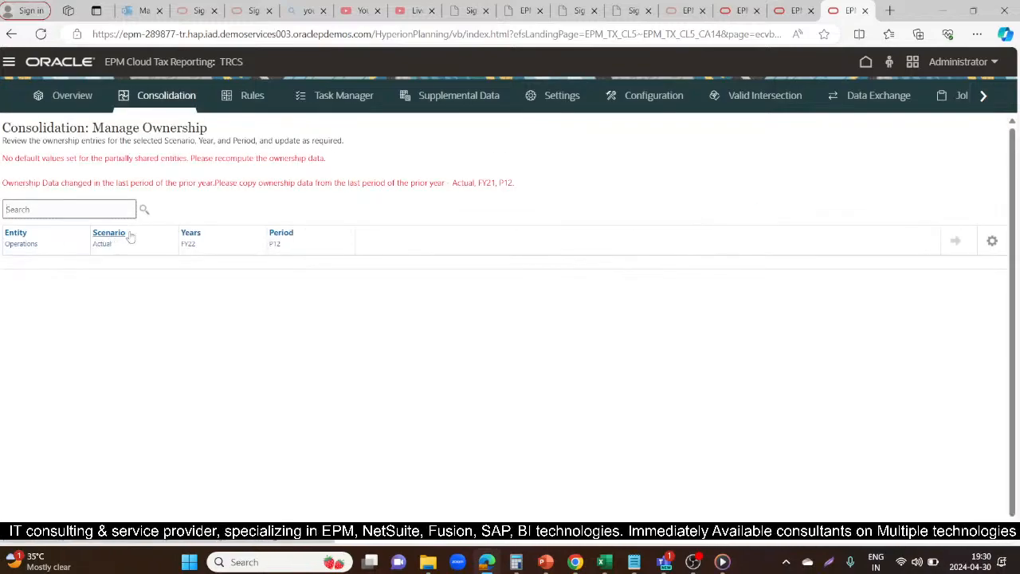
Set the Manage Ownership year to FY21 and load the ownership data for Operations, Actual, P12
{"action": "left_click", "coordinate": [191, 232]}
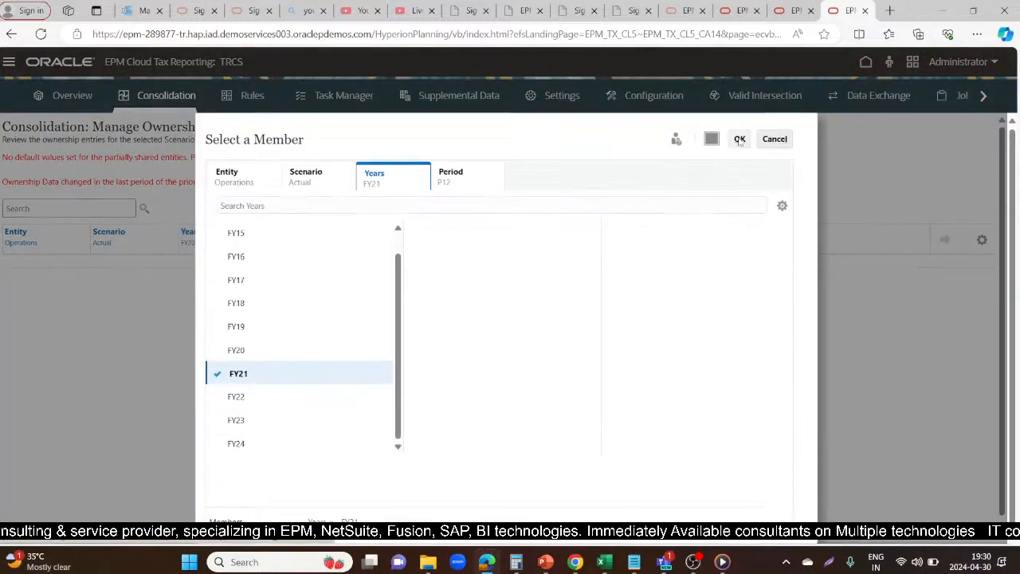
{"action": "left_click", "coordinate": [739, 139]}
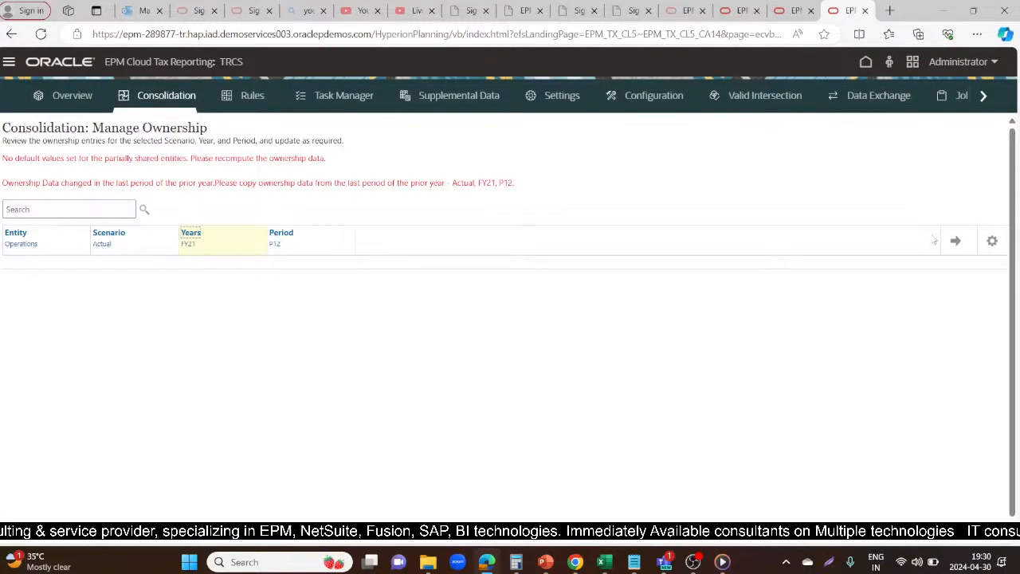
{"action": "left_click", "coordinate": [956, 240]}
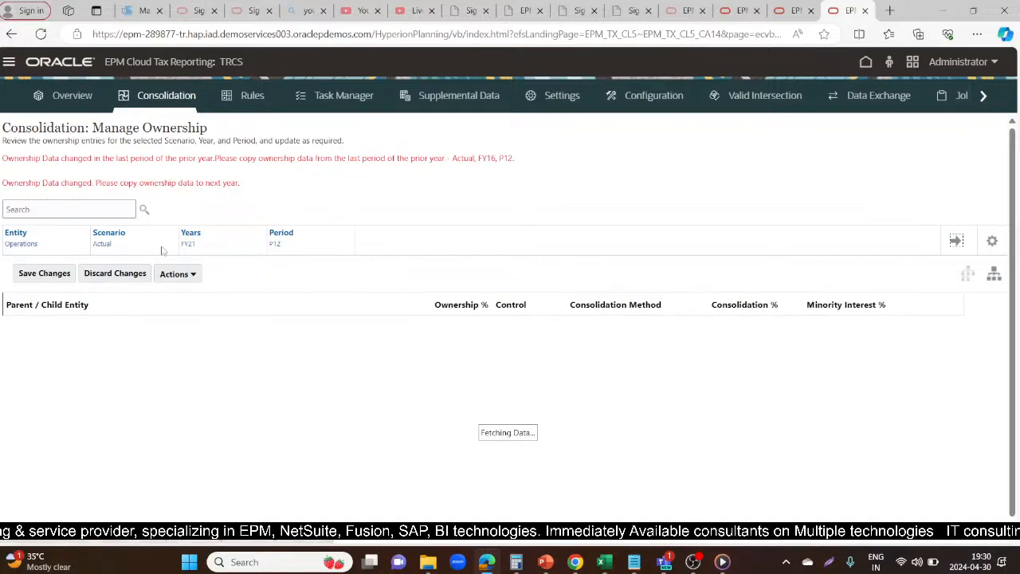
{"action": "left_click", "coordinate": [191, 273]}
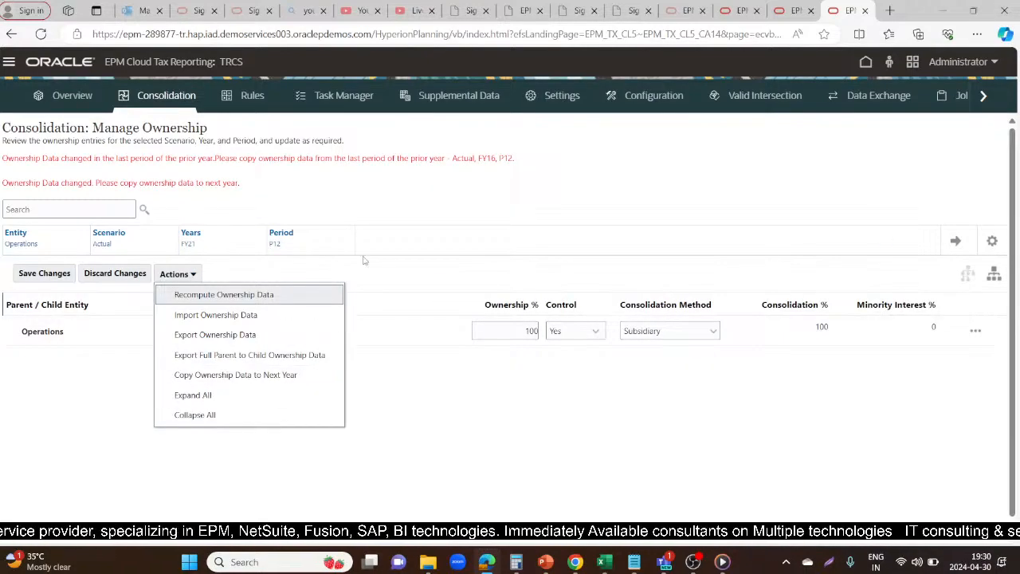
{"action": "left_click", "coordinate": [316, 230]}
Check the ownership data for Operations in Actual, FY22, P12
{"action": "left_click", "coordinate": [193, 234]}
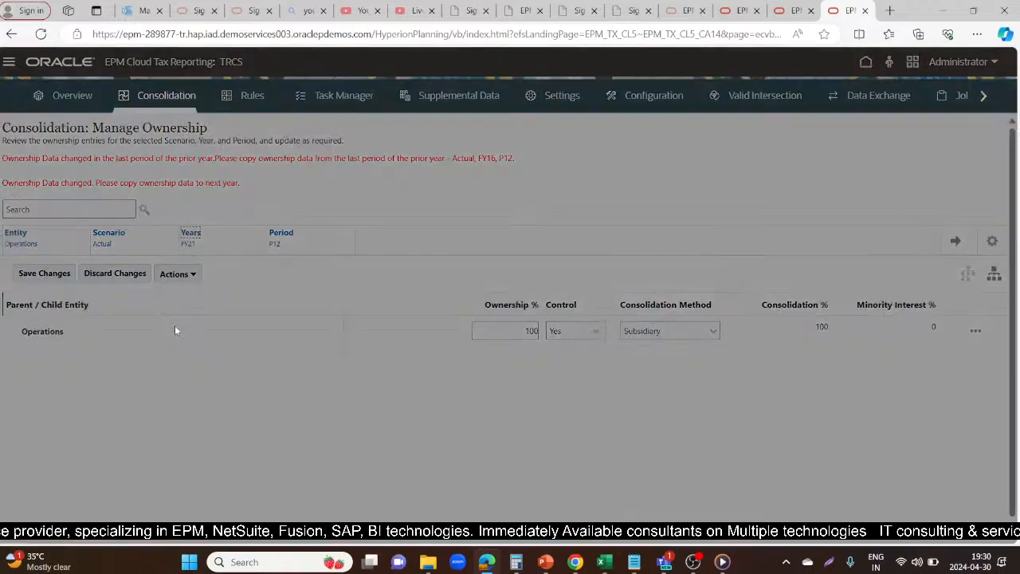
{"action": "left_click", "coordinate": [239, 414]}
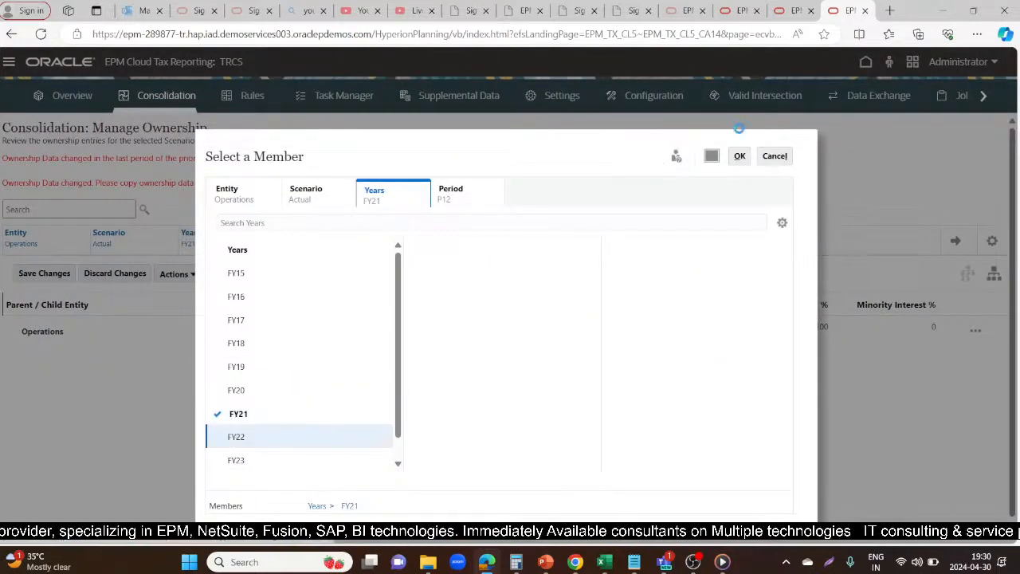
{"action": "left_click", "coordinate": [740, 157]}
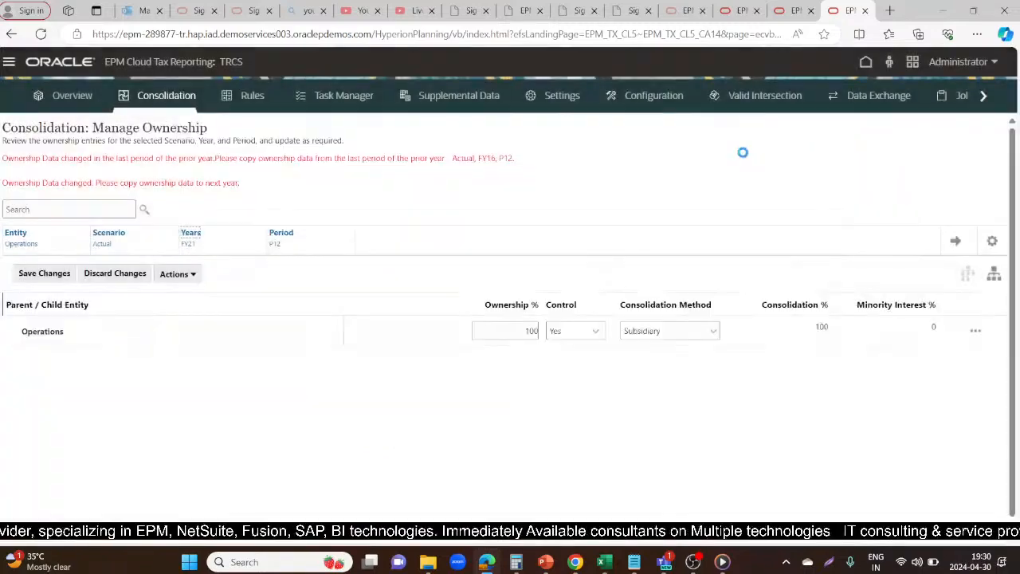
{"action": "left_click", "coordinate": [957, 244]}
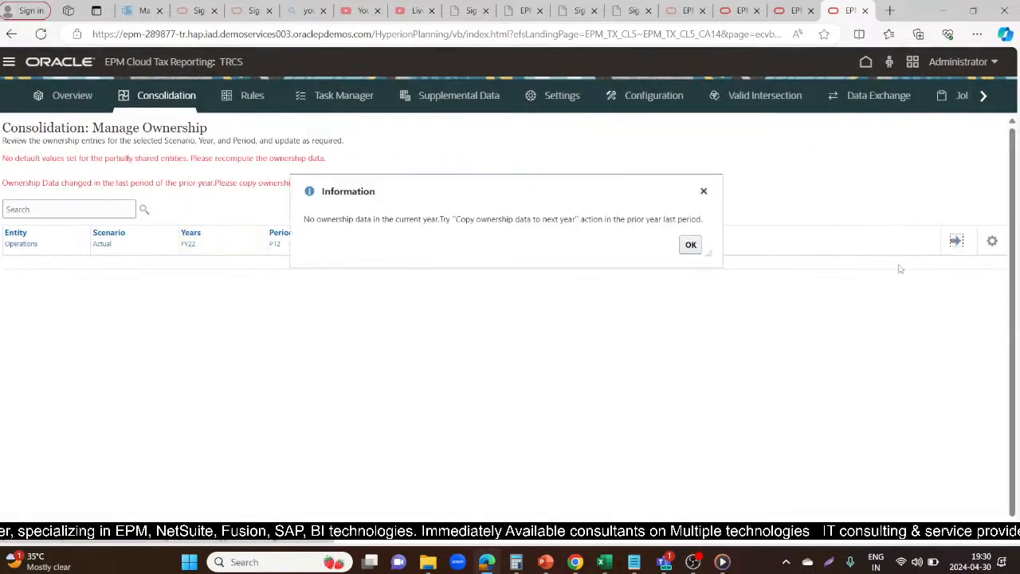
{"action": "left_click", "coordinate": [688, 245]}
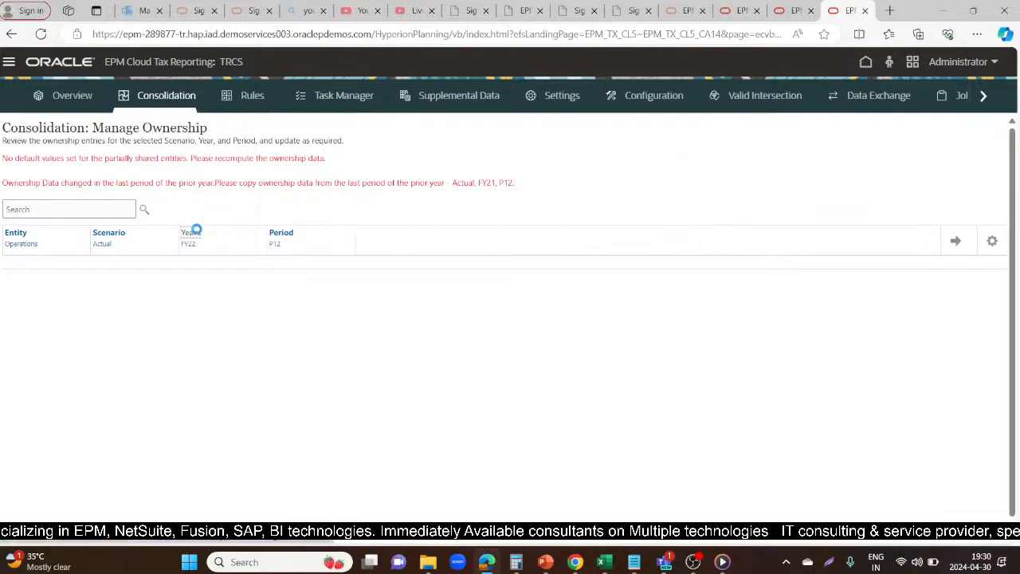
Switch Manage Ownership back to FY21 and copy its ownership data to the next year
{"action": "left_click", "coordinate": [192, 232]}
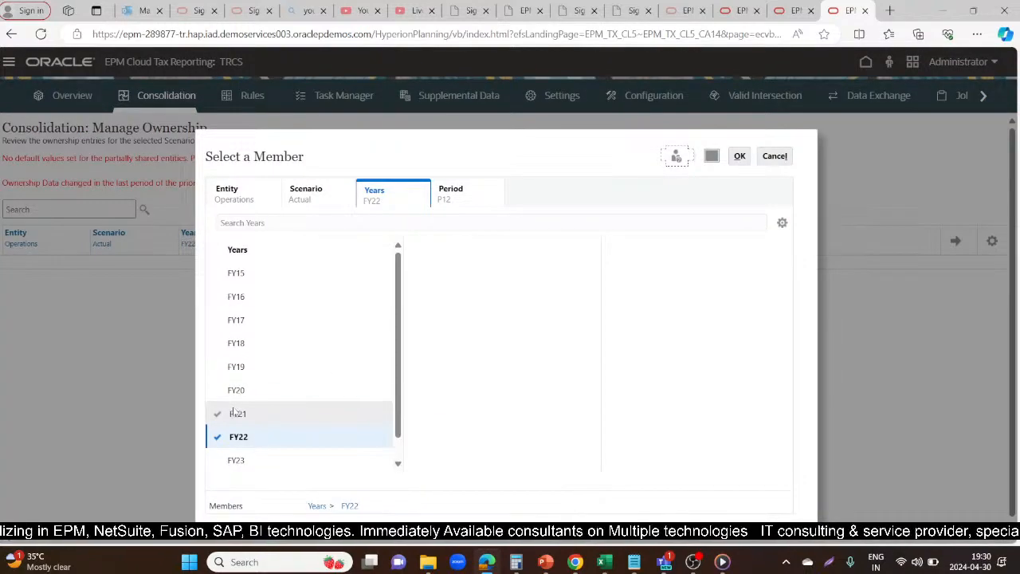
{"action": "left_click", "coordinate": [234, 412]}
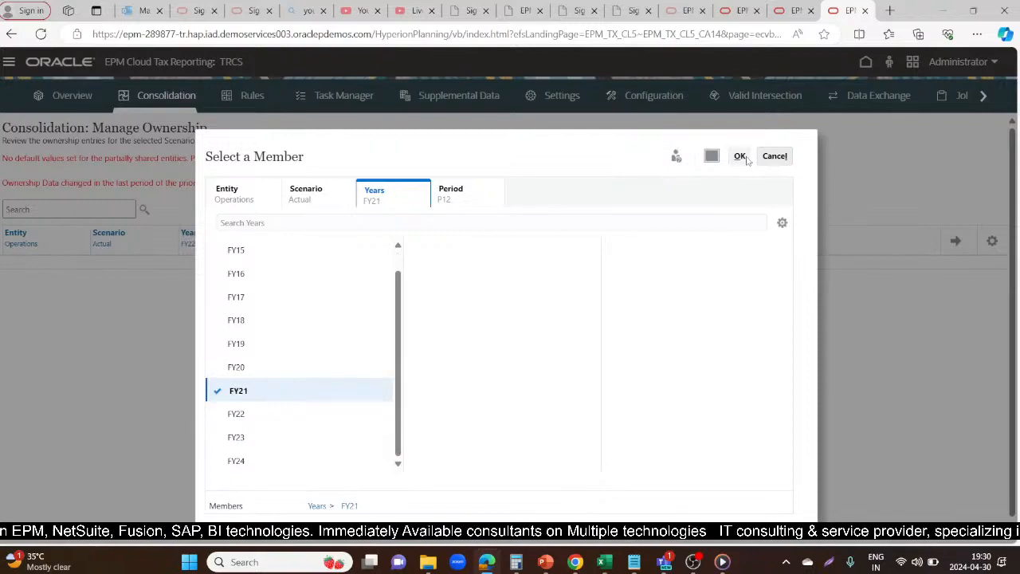
{"action": "left_click", "coordinate": [744, 157]}
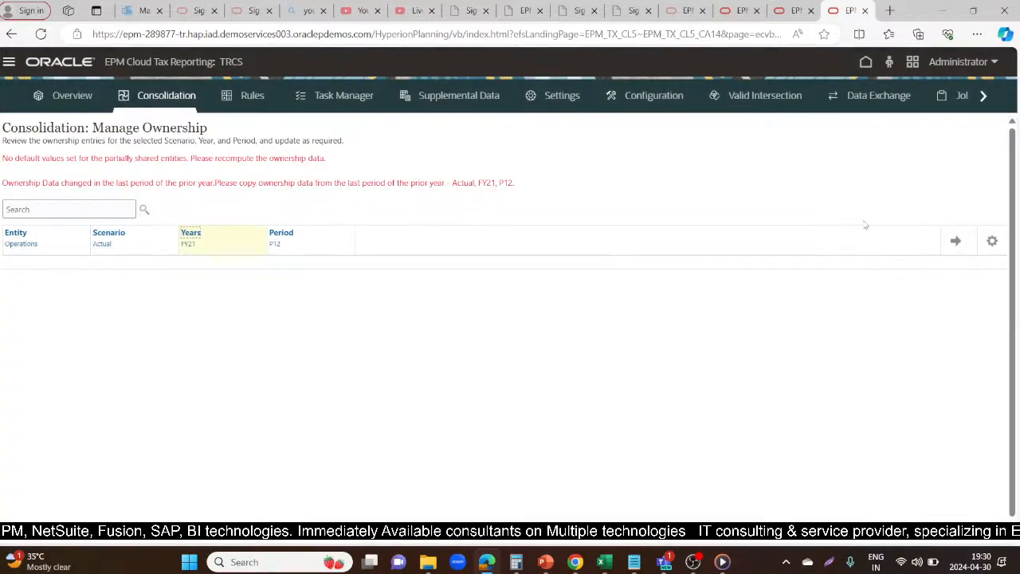
{"action": "left_click", "coordinate": [955, 240]}
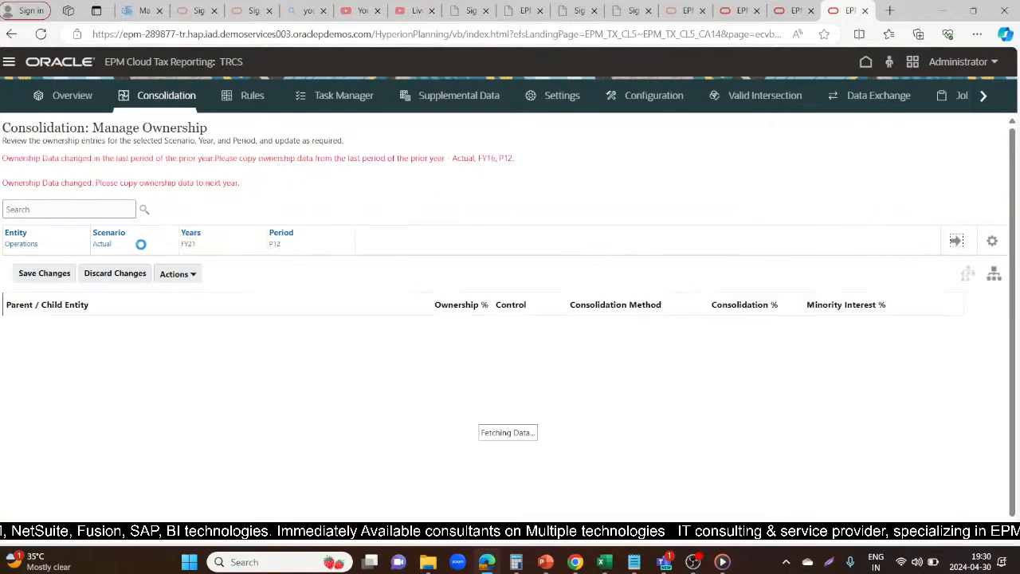
{"action": "left_click", "coordinate": [190, 279]}
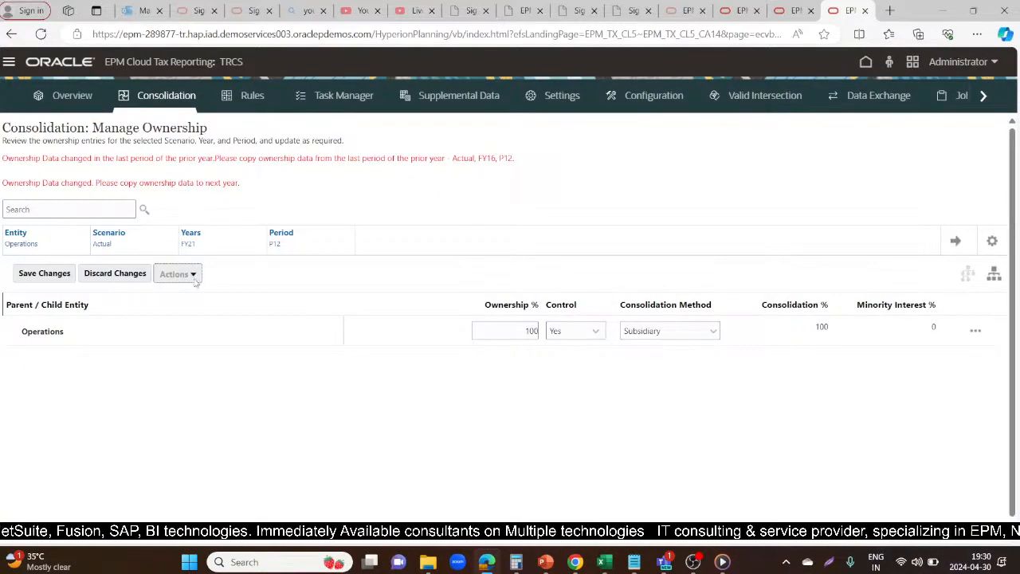
{"action": "left_click", "coordinate": [187, 375]}
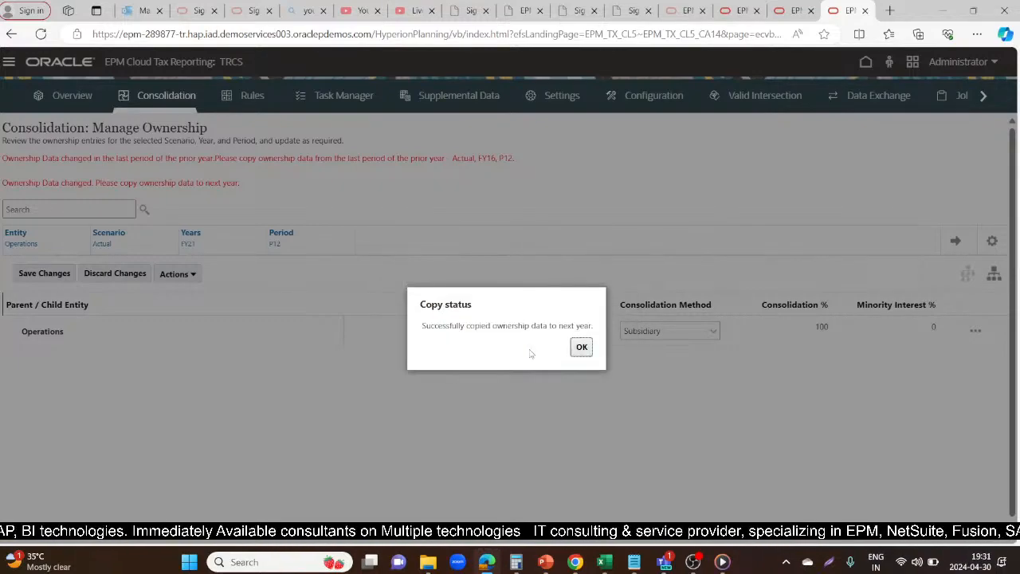
{"action": "left_click", "coordinate": [581, 347]}
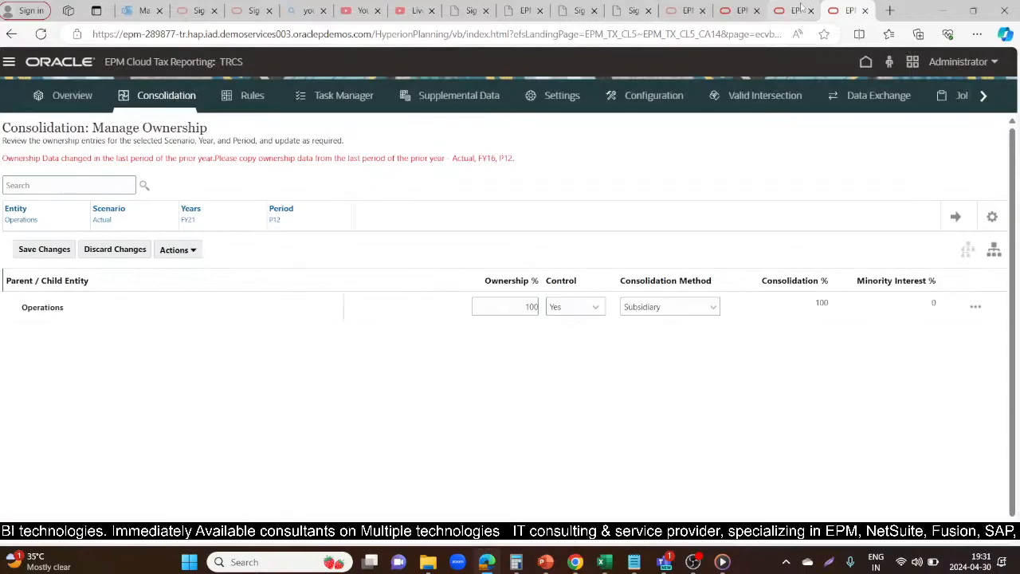
Return to the Current Provision and try to run Force Consolidate again for entity LE101, Actual, P12, FY22
{"action": "left_click", "coordinate": [778, 8]}
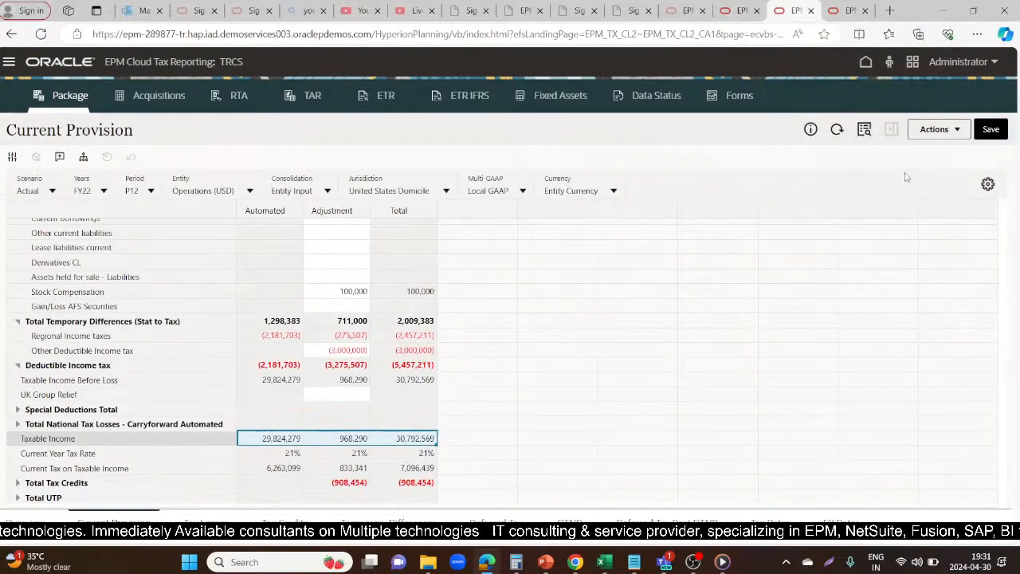
{"action": "left_click", "coordinate": [954, 129]}
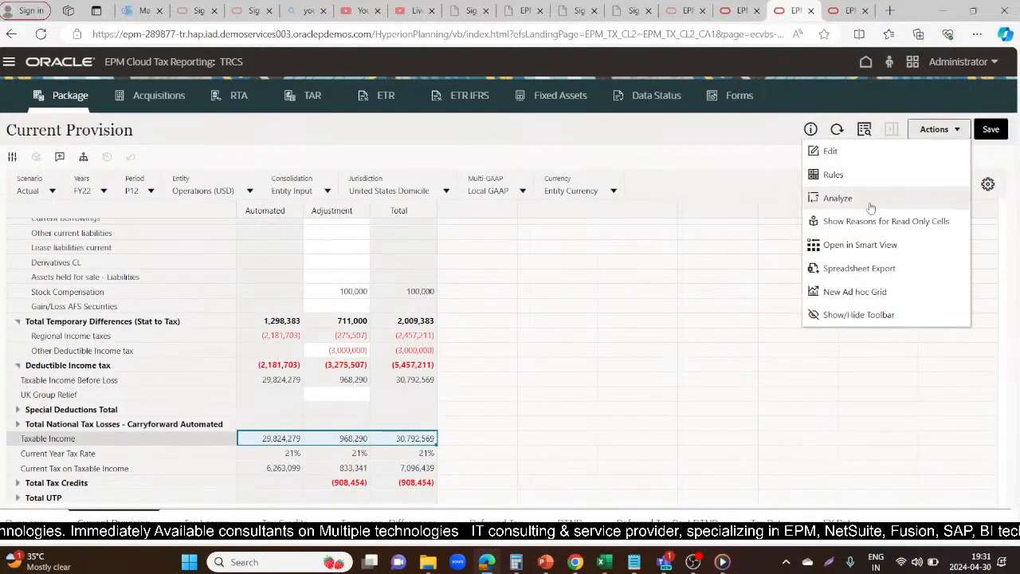
{"action": "left_click", "coordinate": [833, 173]}
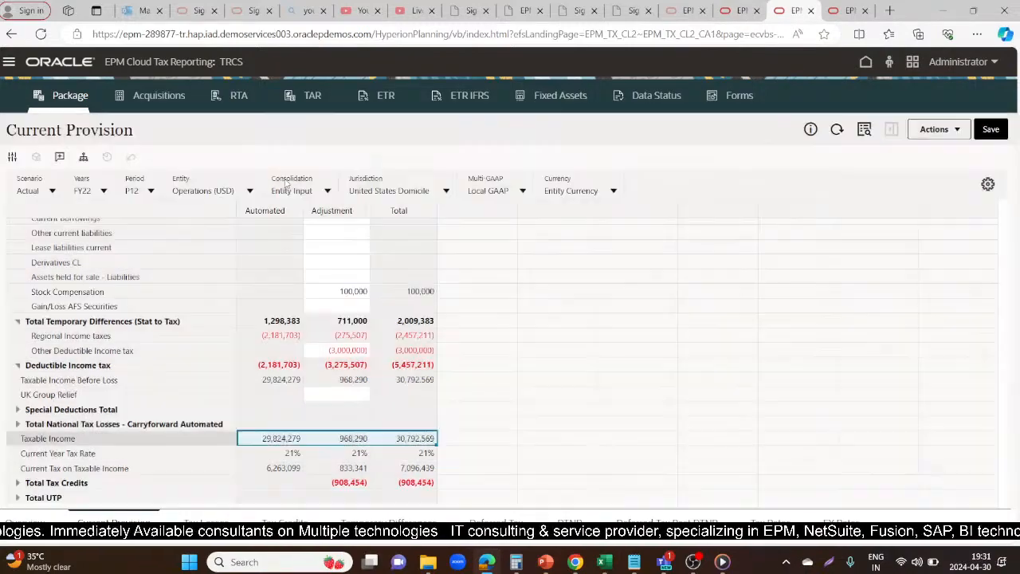
{"action": "left_click", "coordinate": [788, 211]}
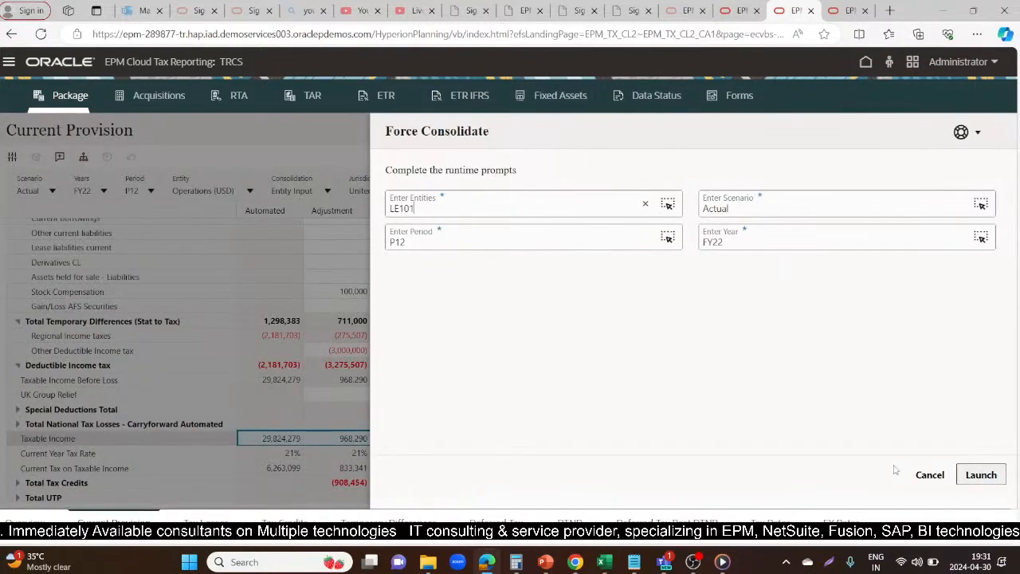
{"action": "left_click", "coordinate": [982, 475]}
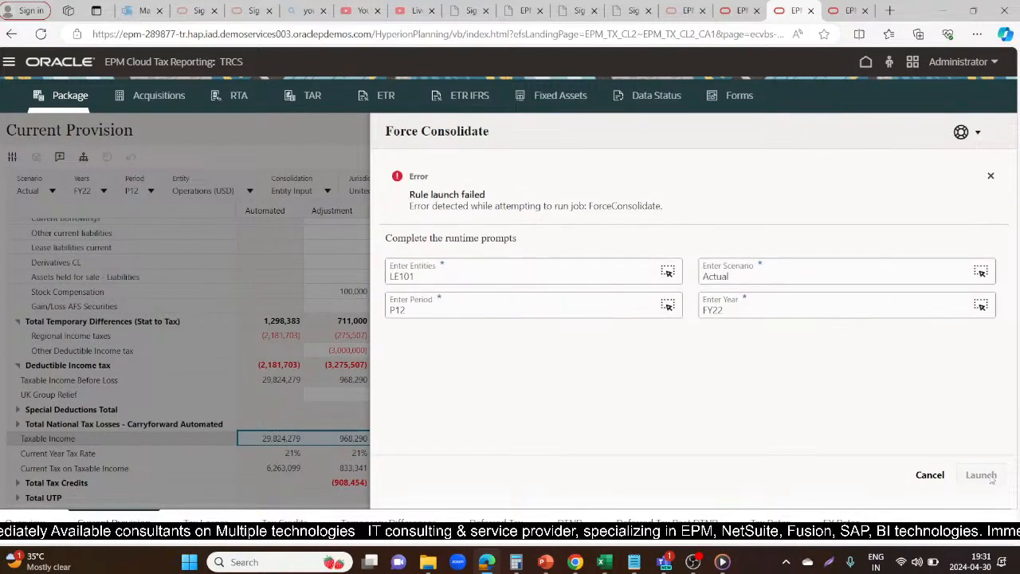
Open the application's Jobs list and examine the error details of the latest Force Consolidate job
{"action": "left_click", "coordinate": [833, 8]}
{"action": "left_click", "coordinate": [865, 67]}
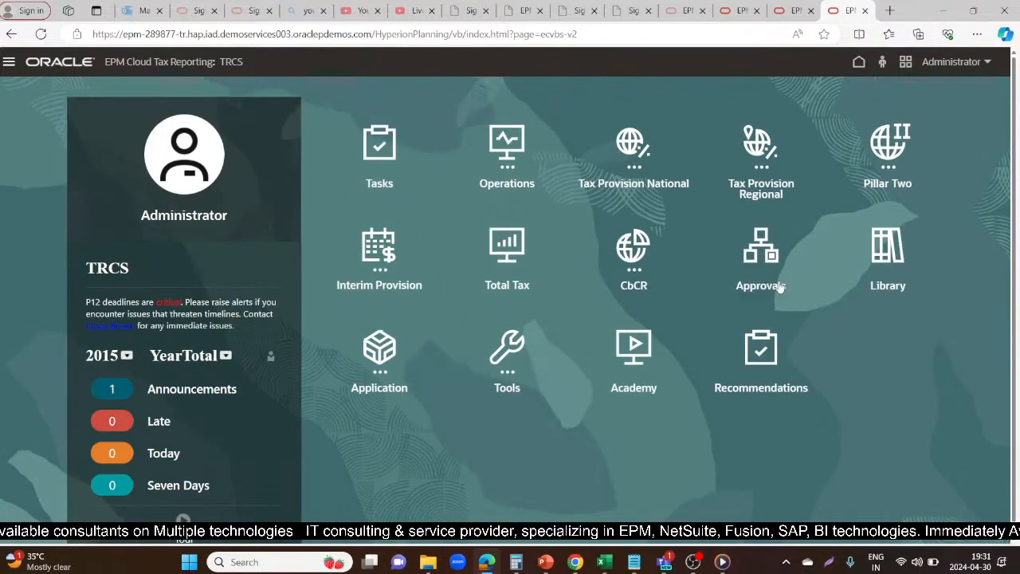
{"action": "left_click", "coordinate": [380, 341]}
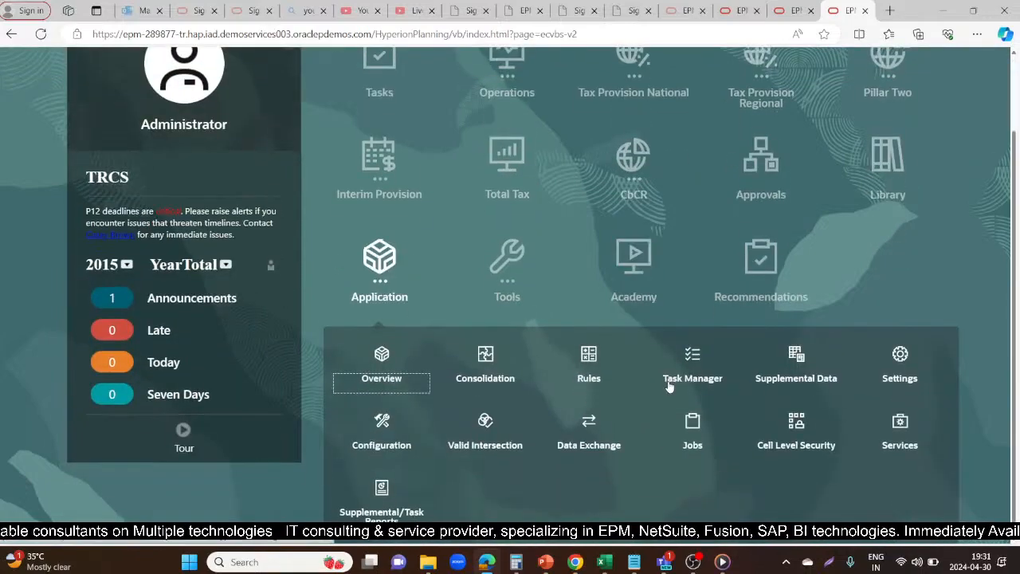
{"action": "left_click", "coordinate": [690, 422]}
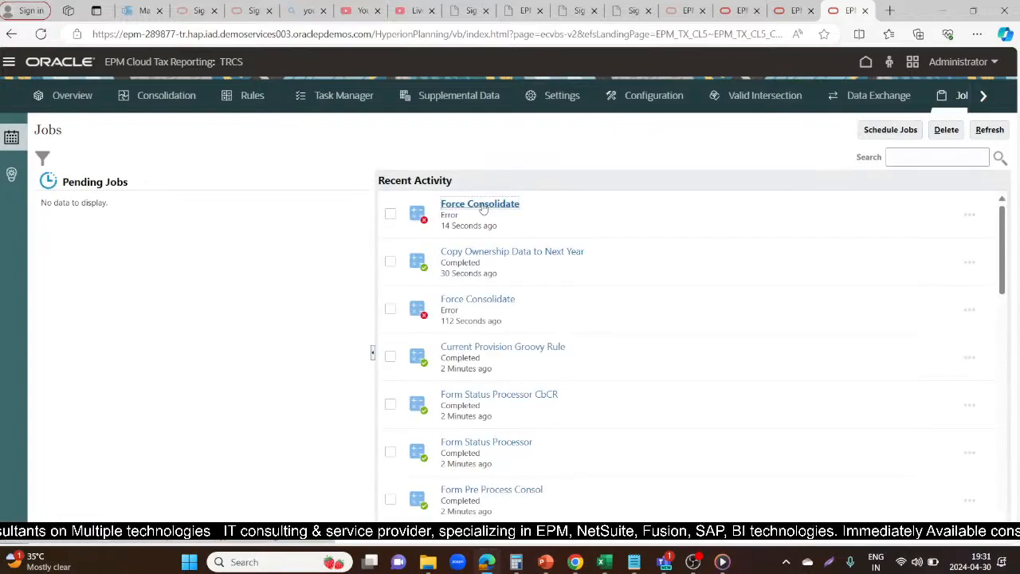
{"action": "left_click", "coordinate": [481, 205]}
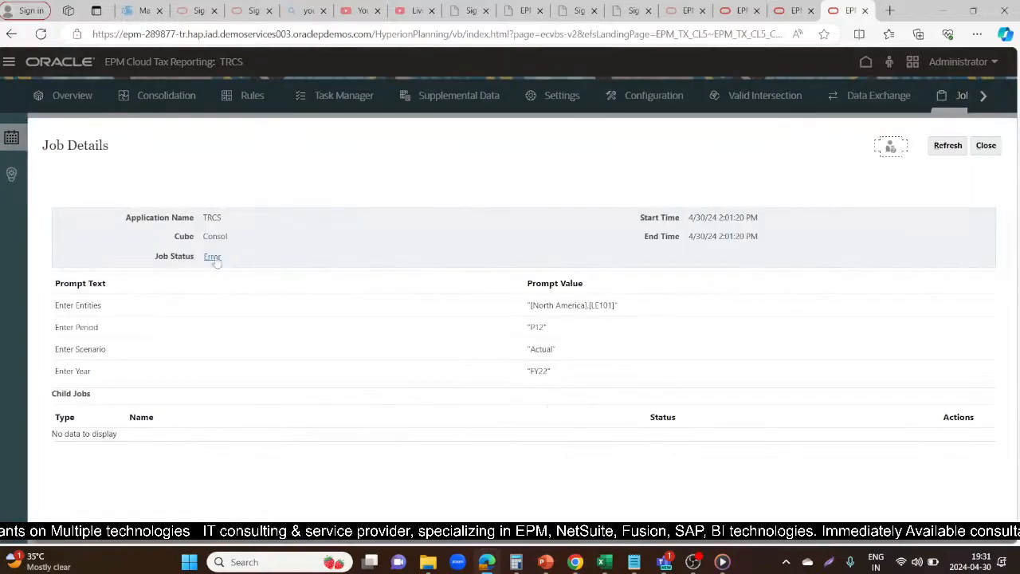
{"action": "left_click", "coordinate": [212, 259]}
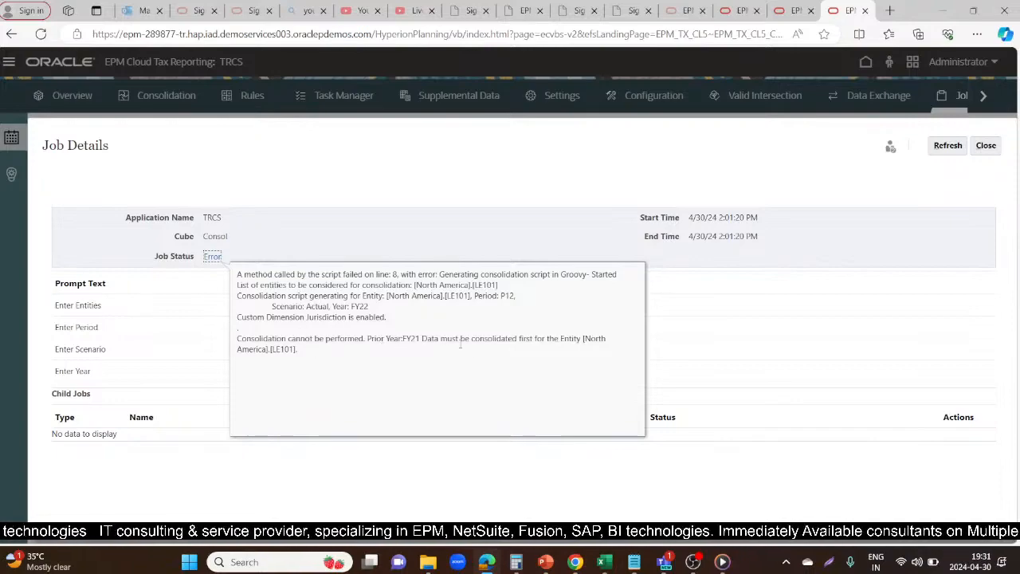
Close the failed job's details and run Force Consolidate from the Current Provision for entity LE101, Actual, P12, FY21
{"action": "left_click", "coordinate": [548, 189]}
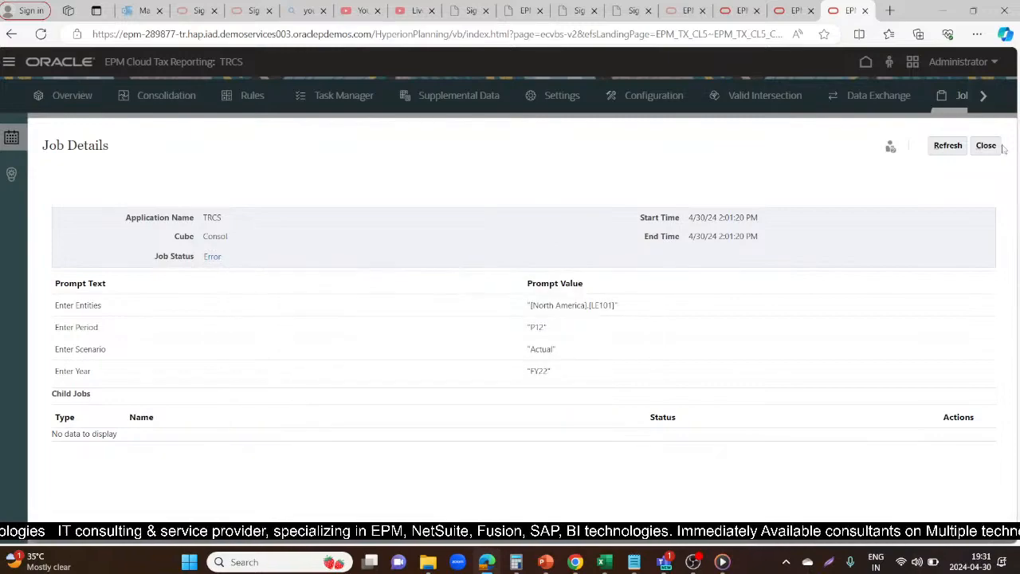
{"action": "left_click", "coordinate": [986, 145]}
{"action": "left_click", "coordinate": [786, 10]}
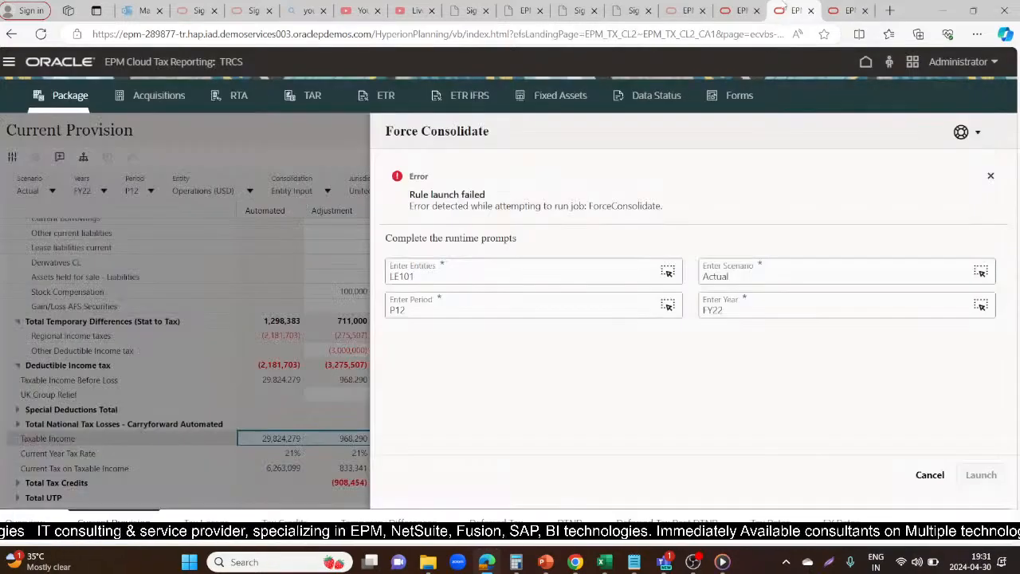
{"action": "key", "text": "BackSpace"}
{"action": "type", "text": "1"}
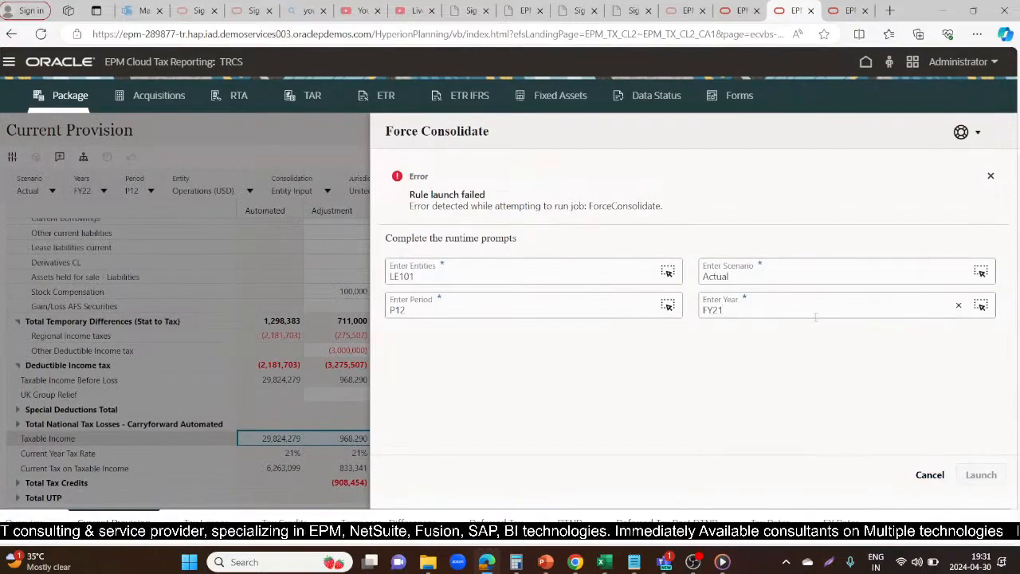
{"action": "left_click", "coordinate": [787, 379]}
{"action": "left_click", "coordinate": [993, 478]}
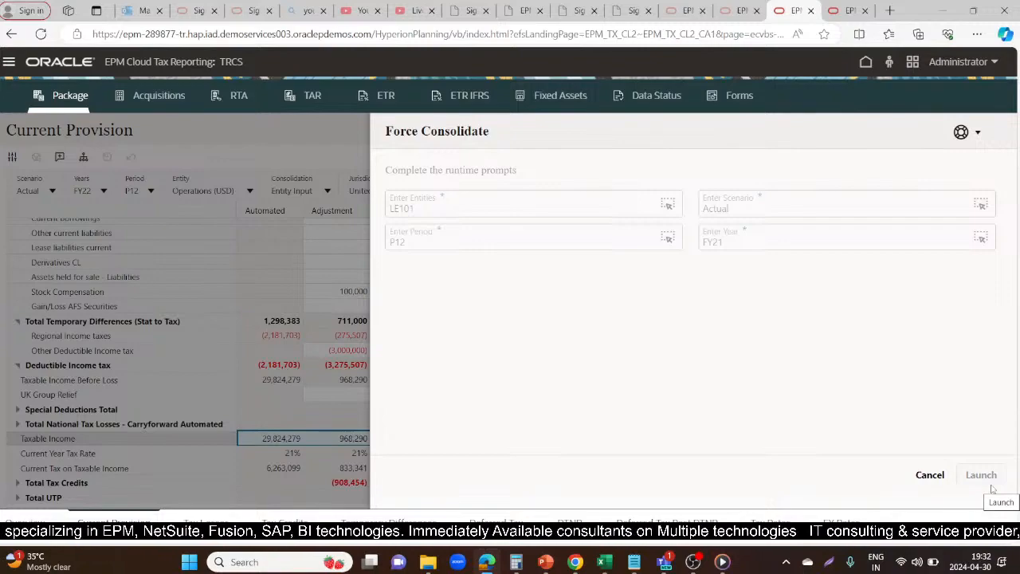
{"action": "left_click", "coordinate": [993, 489]}
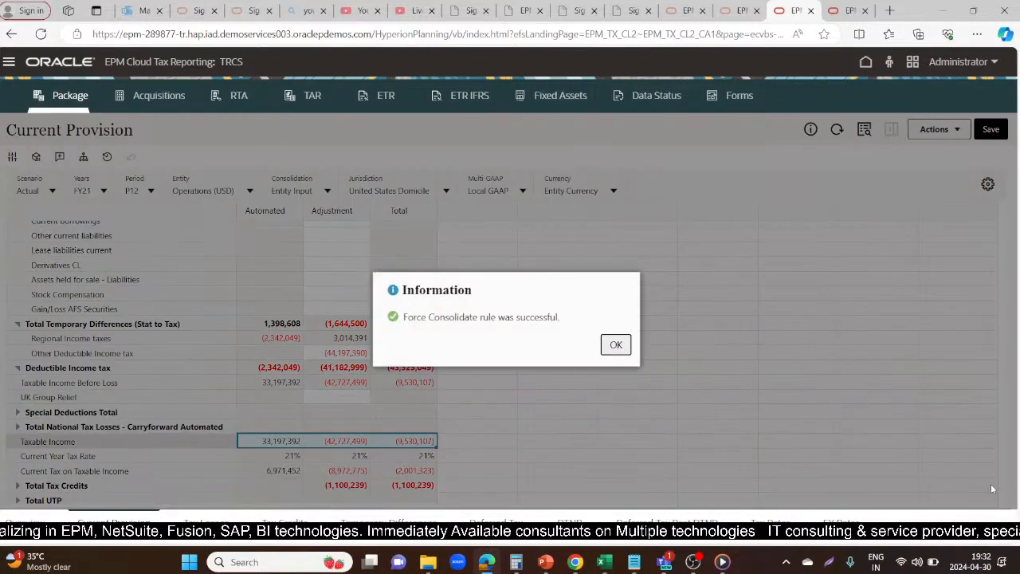
{"action": "left_click", "coordinate": [615, 344]}
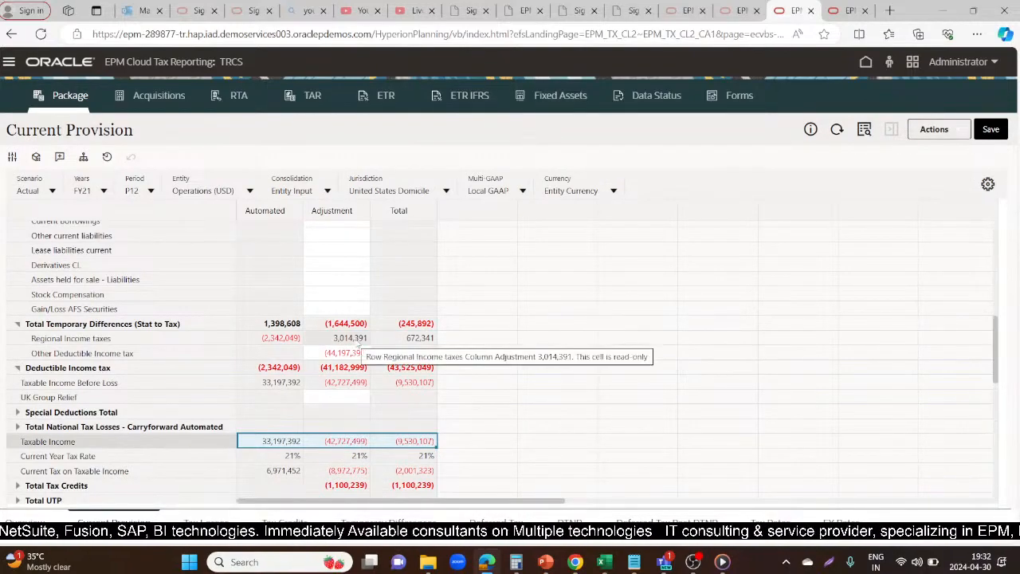
Expand Special Deductions, Permanent Differences (Stat to Tax) and National Tax Losses - Carryforward Automated, and review the FY21 provision down to its last row
{"action": "left_click", "coordinate": [630, 295]}
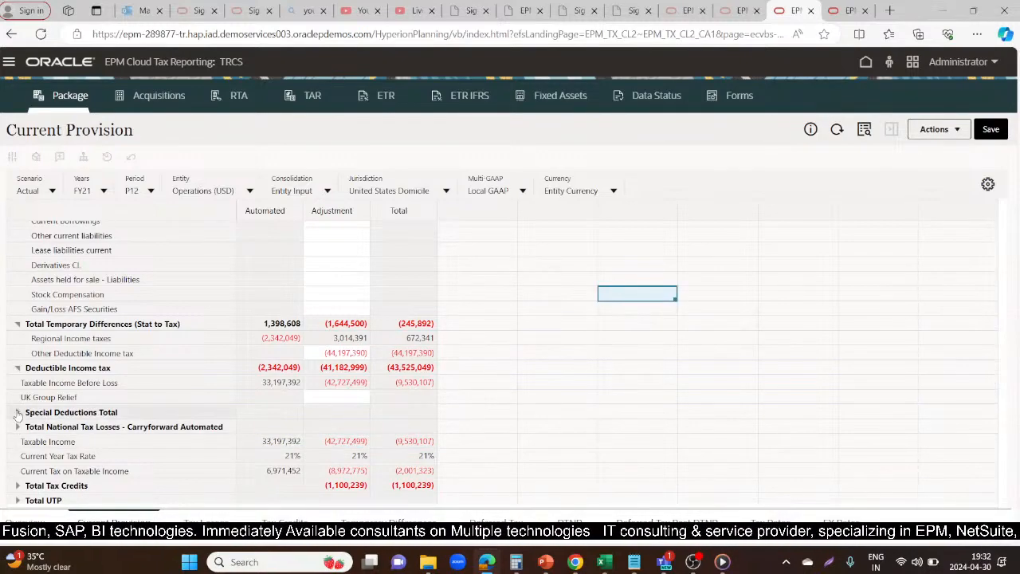
{"action": "left_click", "coordinate": [17, 412]}
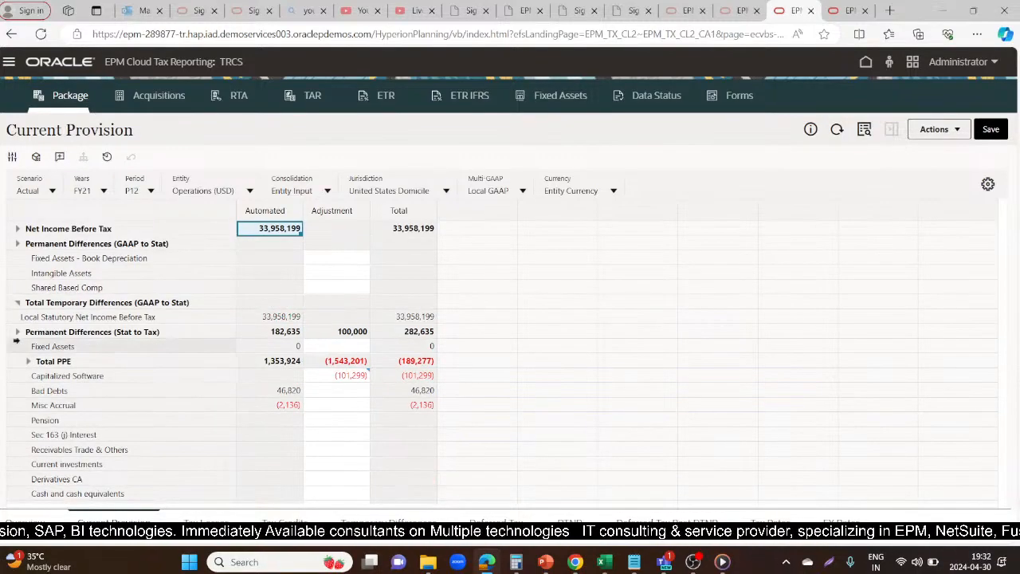
{"action": "left_click", "coordinate": [17, 332]}
{"action": "scroll", "coordinate": [464, 413], "scroll_direction": "down", "scroll_amount": 3}
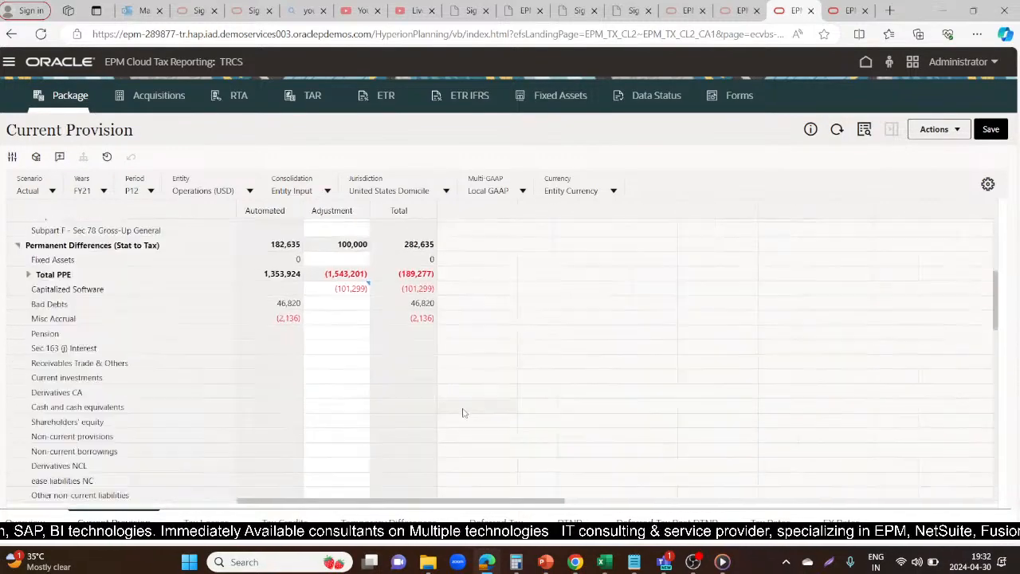
{"action": "scroll", "coordinate": [464, 413], "scroll_direction": "down", "scroll_amount": 10}
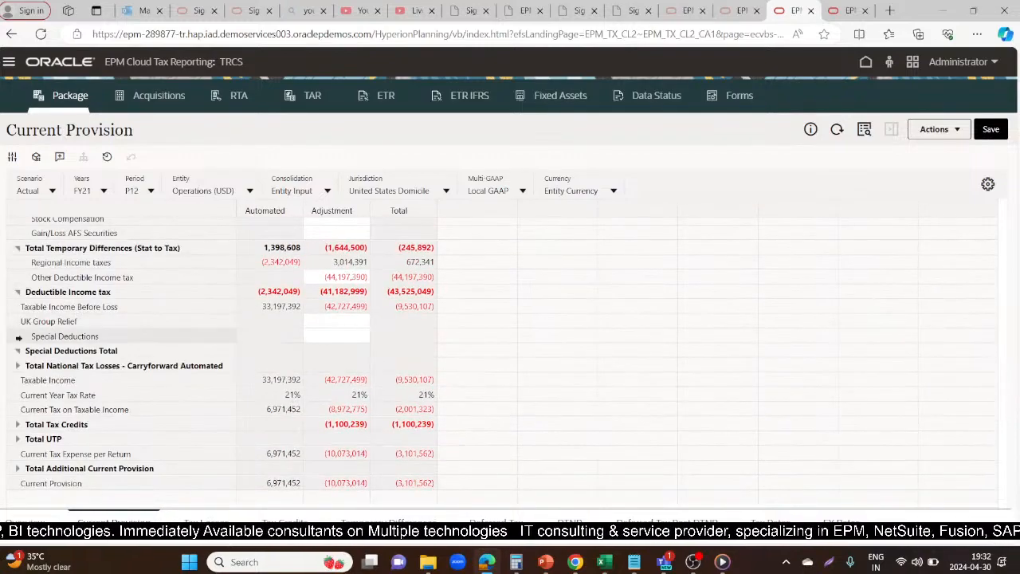
{"action": "left_click", "coordinate": [18, 366]}
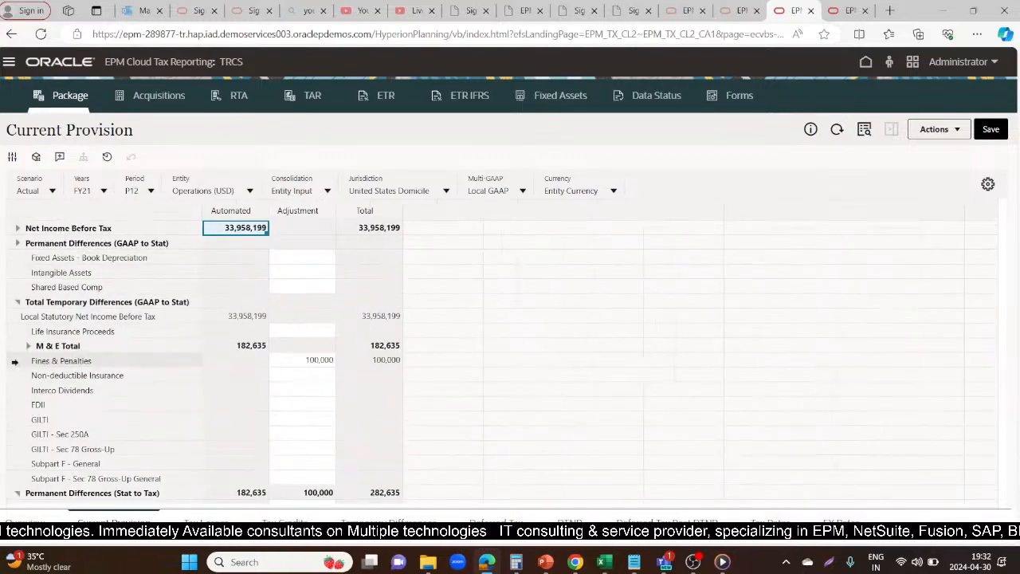
{"action": "scroll", "coordinate": [558, 380], "scroll_direction": "down", "scroll_amount": 3}
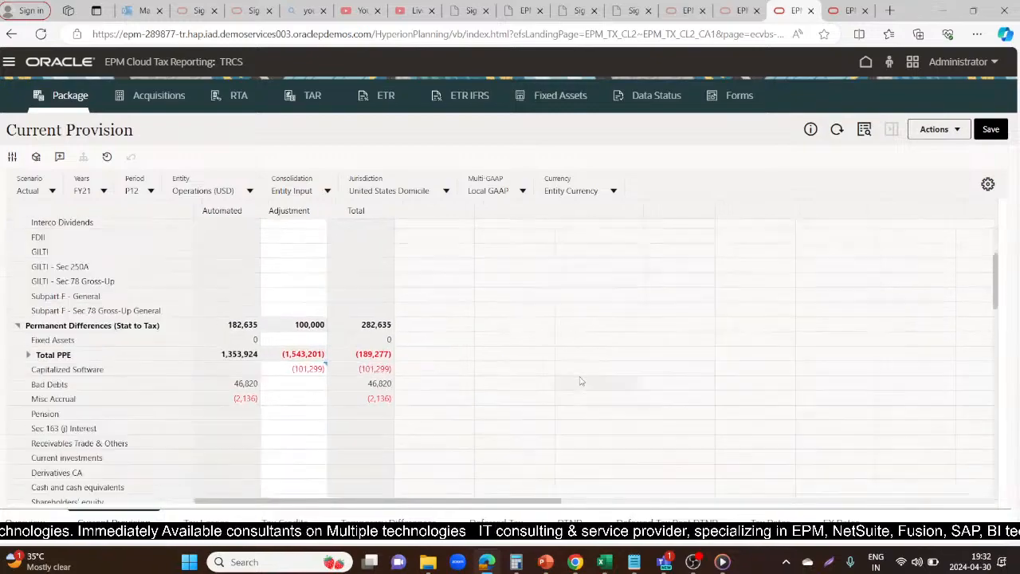
{"action": "scroll", "coordinate": [581, 382], "scroll_direction": "down", "scroll_amount": 10}
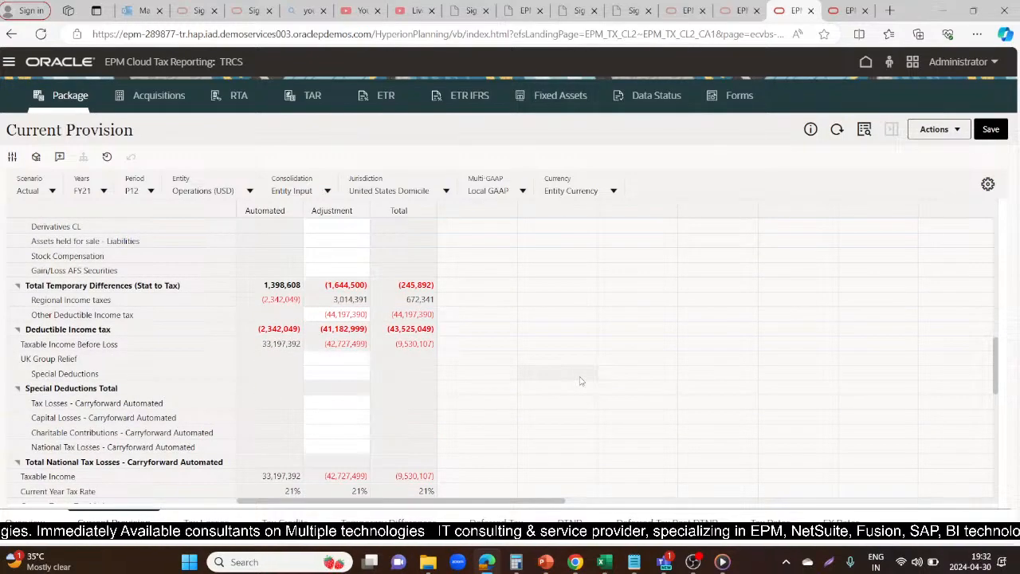
{"action": "scroll", "coordinate": [581, 381], "scroll_direction": "down", "scroll_amount": 5}
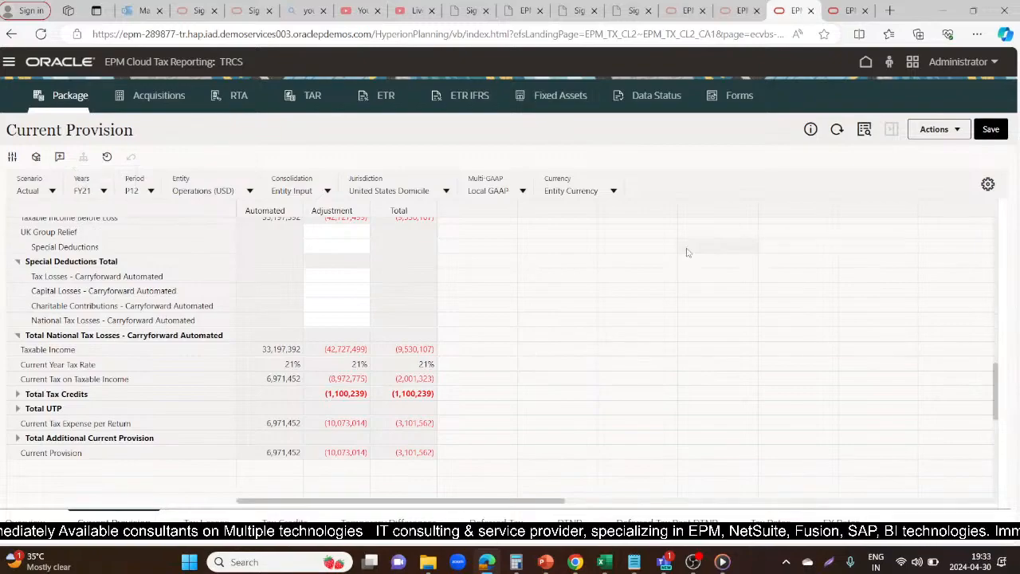
Launch Force Consolidate from the Current Provision again for entity LE101, Actual, P12, with the year set to FY22
{"action": "left_click", "coordinate": [959, 131]}
{"action": "left_click", "coordinate": [836, 174]}
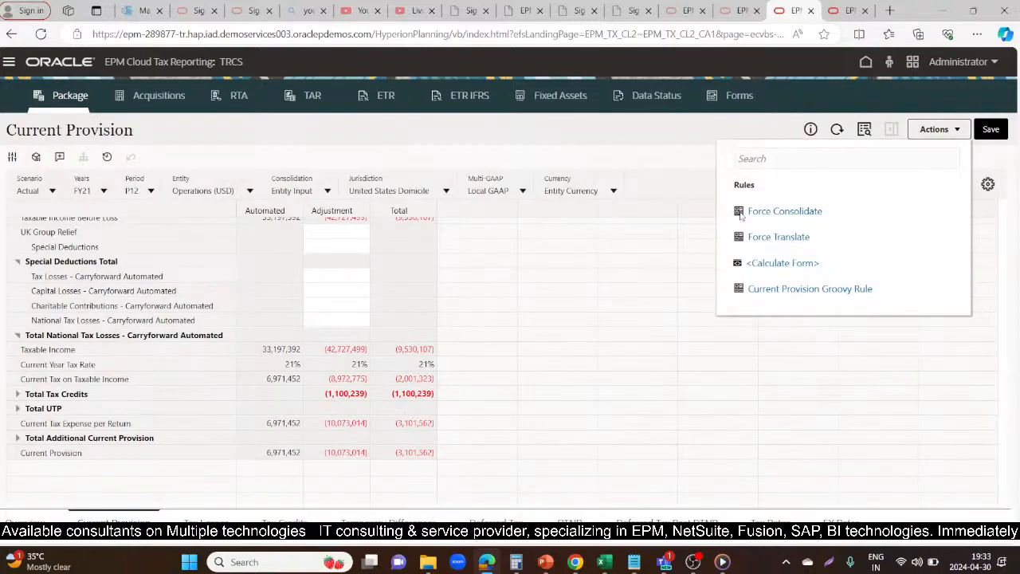
{"action": "left_click", "coordinate": [785, 209]}
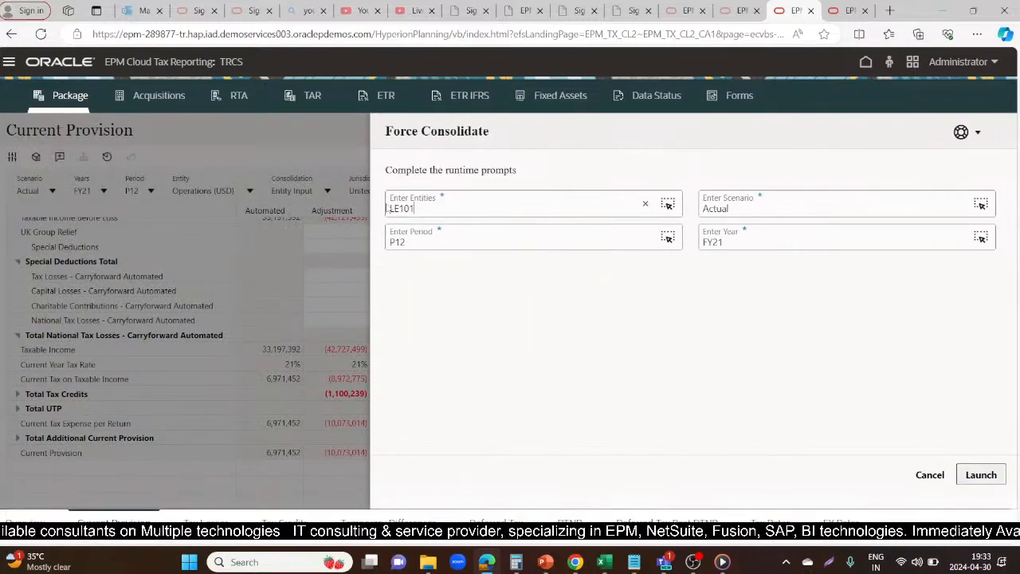
{"action": "left_click", "coordinate": [758, 241]}
{"action": "key", "text": "BackSpace"}
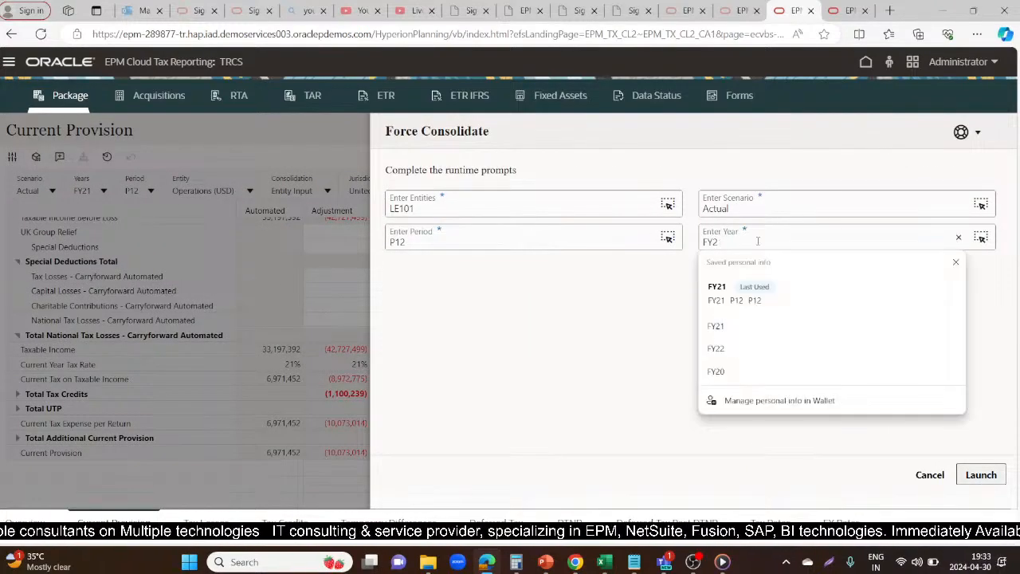
{"action": "type", "text": "2"}
{"action": "left_click", "coordinate": [965, 472]}
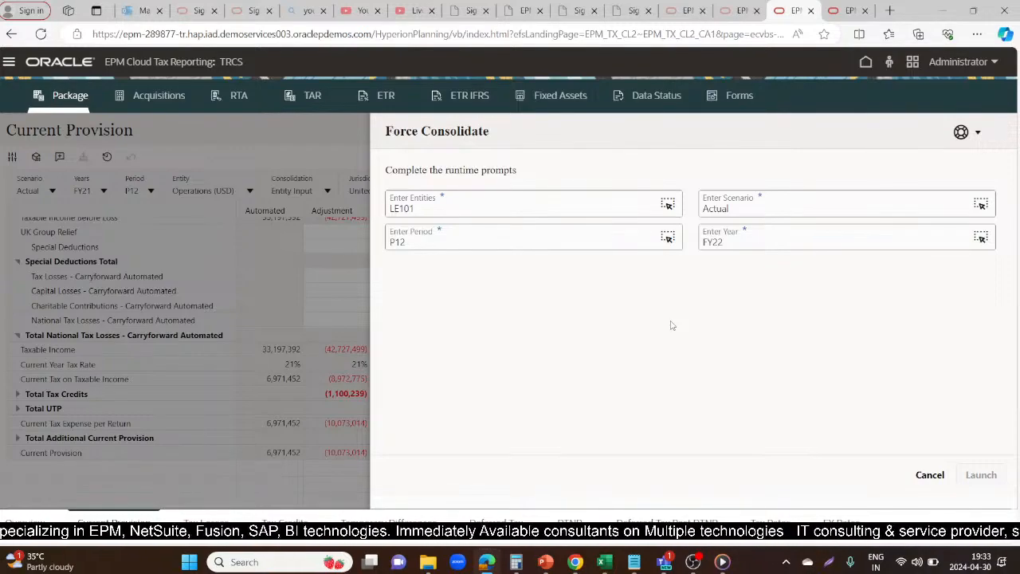
Refresh the Jobs list repeatedly to monitor the status of the FY22 Force Consolidate job
{"action": "left_click", "coordinate": [844, 9]}
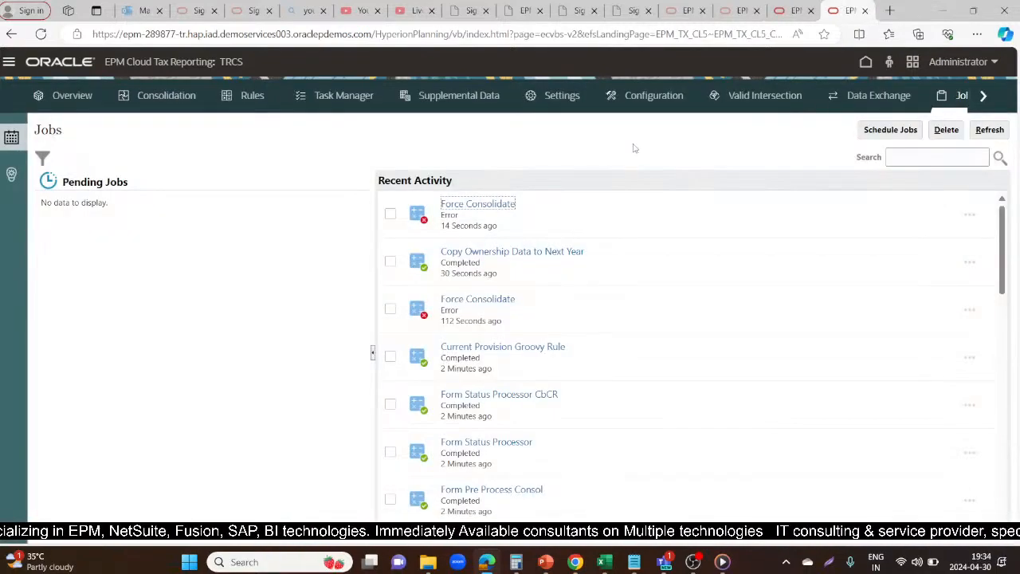
{"action": "left_click", "coordinate": [989, 129]}
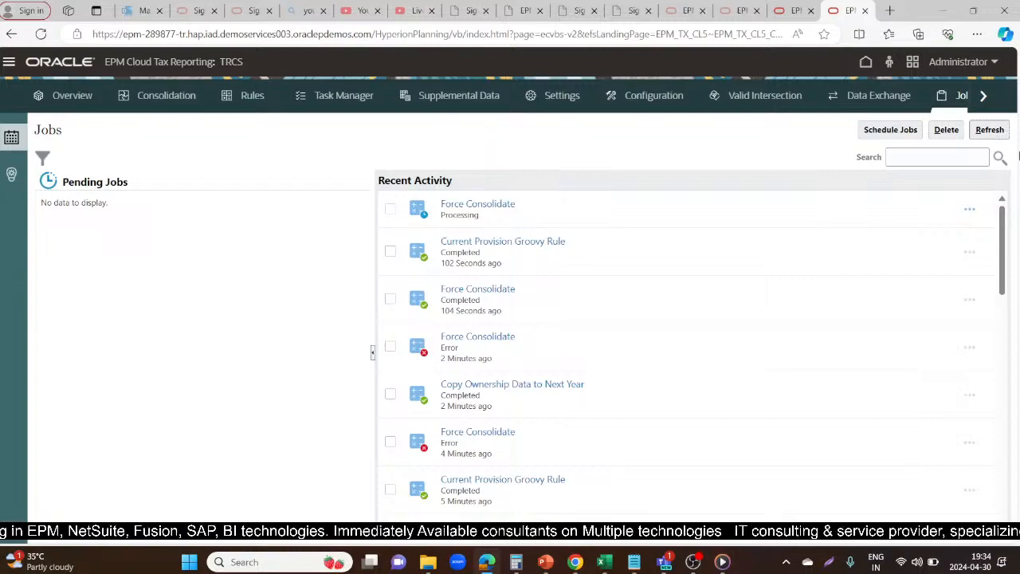
{"action": "left_click", "coordinate": [990, 131]}
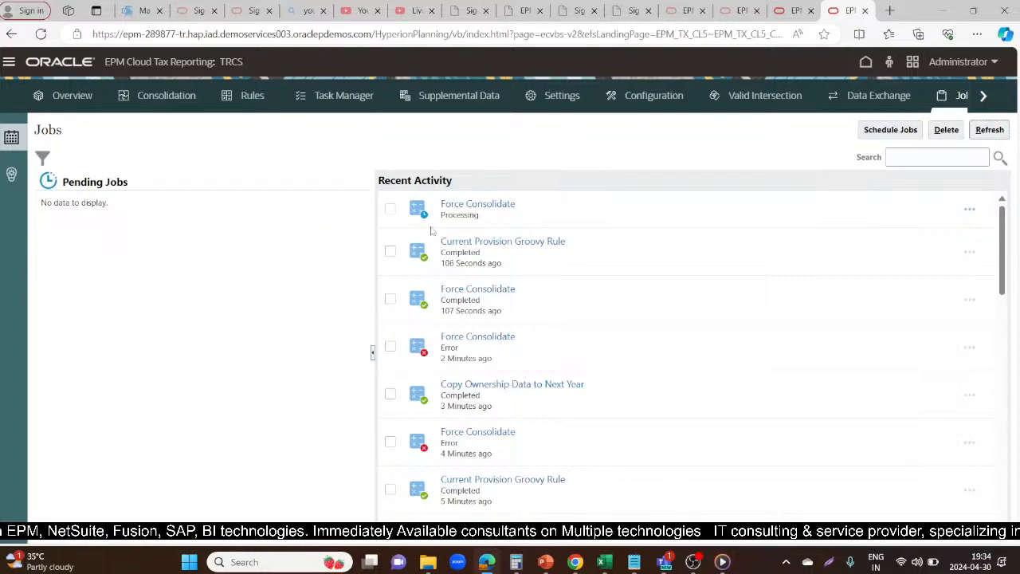
{"action": "left_click", "coordinate": [990, 132]}
{"action": "left_click", "coordinate": [992, 134]}
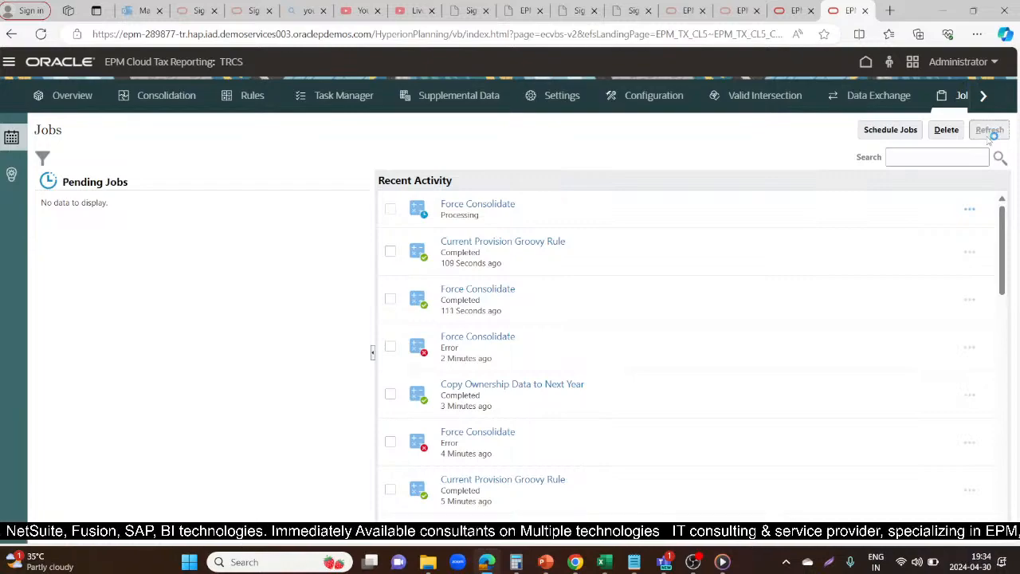
{"action": "left_click", "coordinate": [793, 10]}
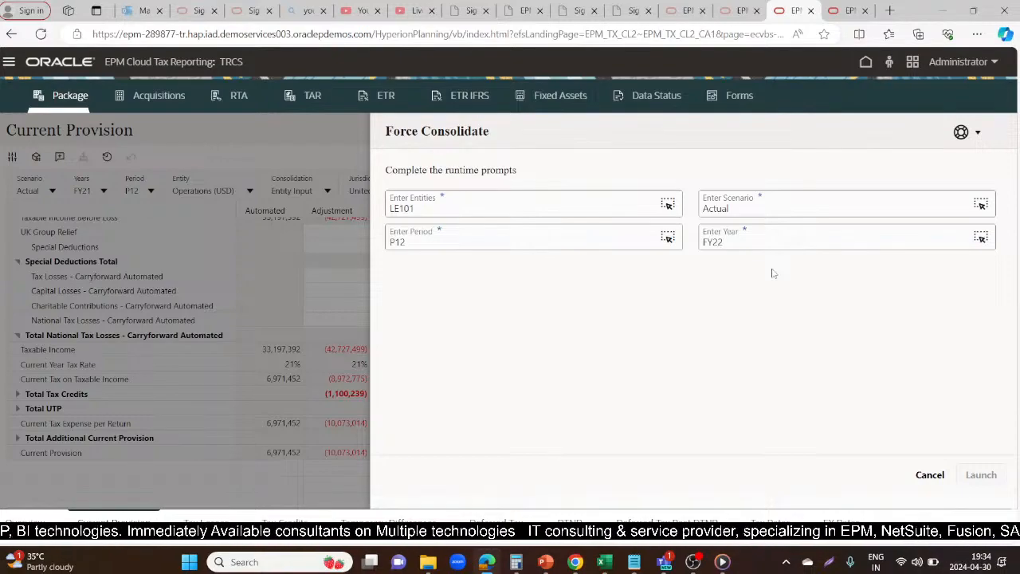
{"action": "left_click", "coordinate": [833, 10]}
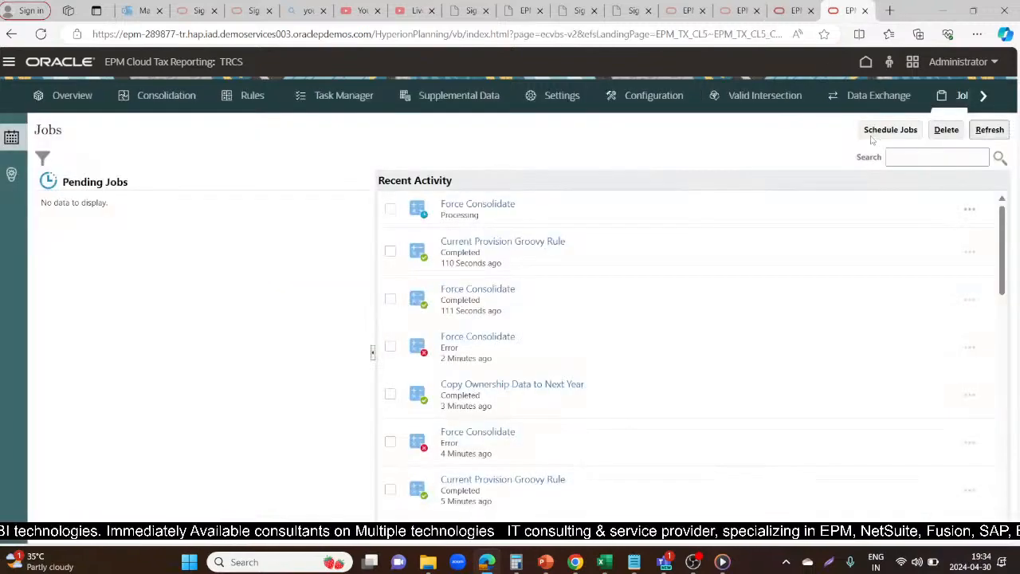
{"action": "left_click", "coordinate": [990, 130]}
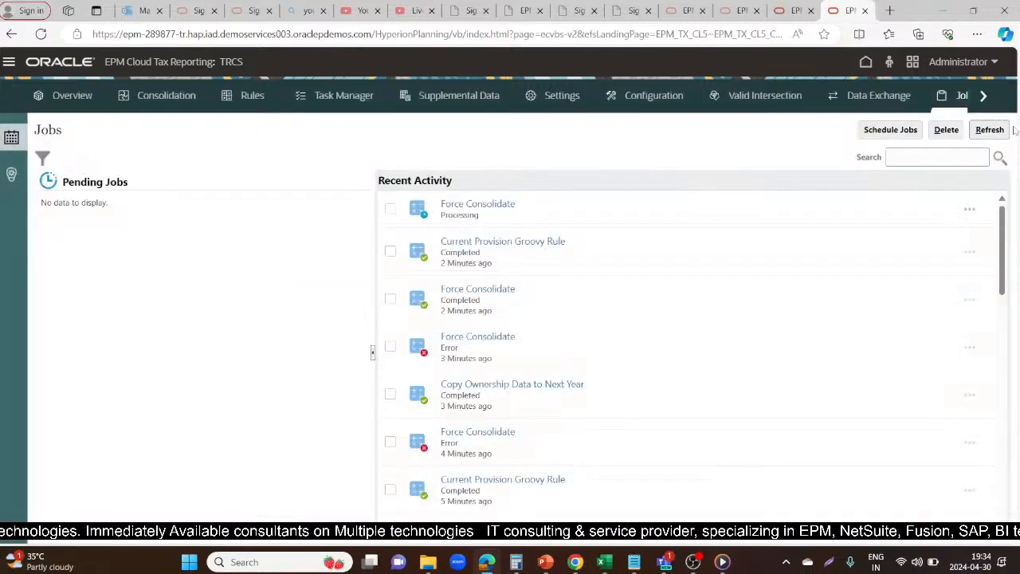
{"action": "left_click", "coordinate": [998, 131]}
{"action": "left_click", "coordinate": [997, 132]}
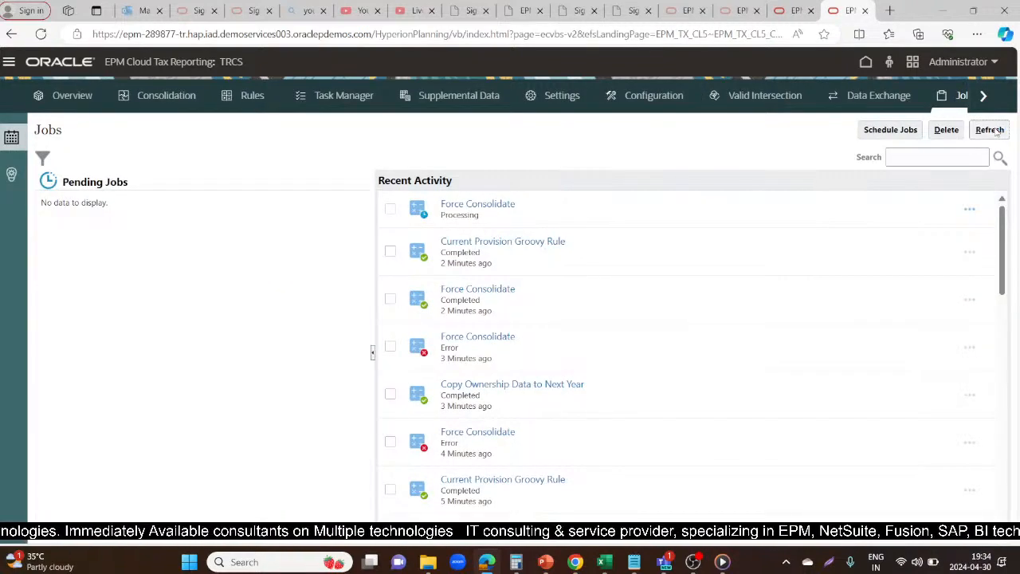
{"action": "left_click", "coordinate": [997, 131]}
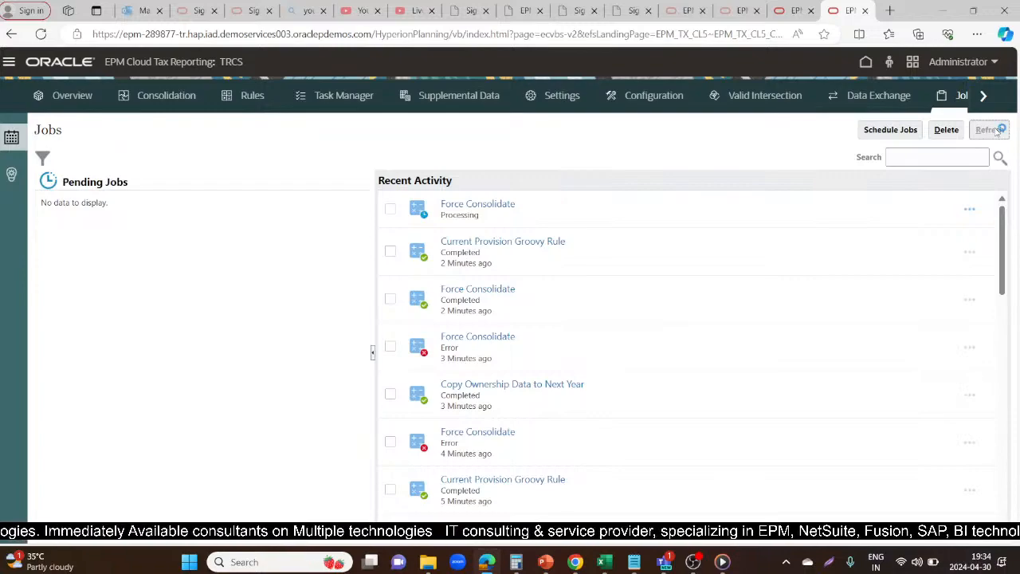
{"action": "left_click", "coordinate": [998, 132]}
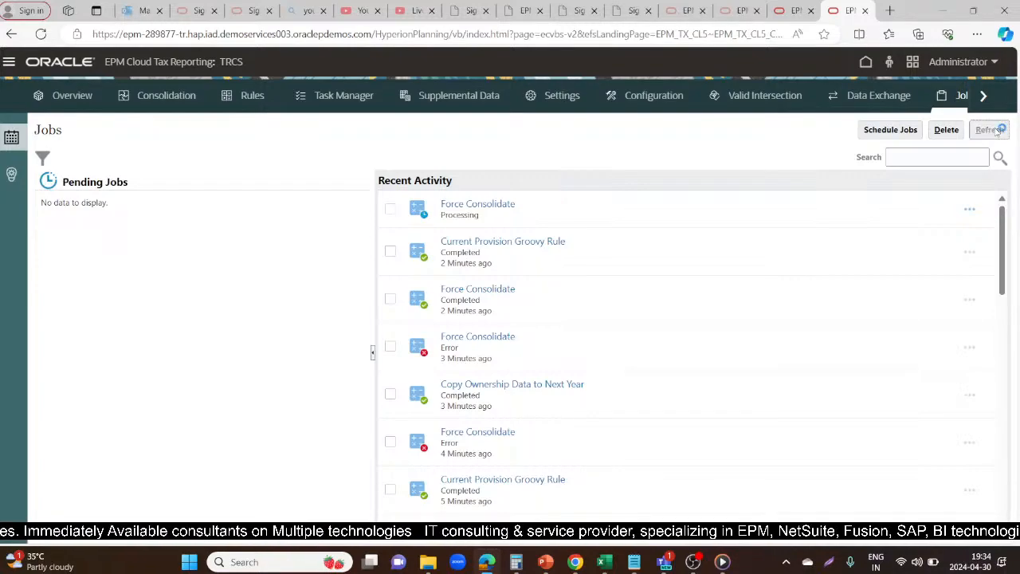
{"action": "left_click", "coordinate": [997, 131]}
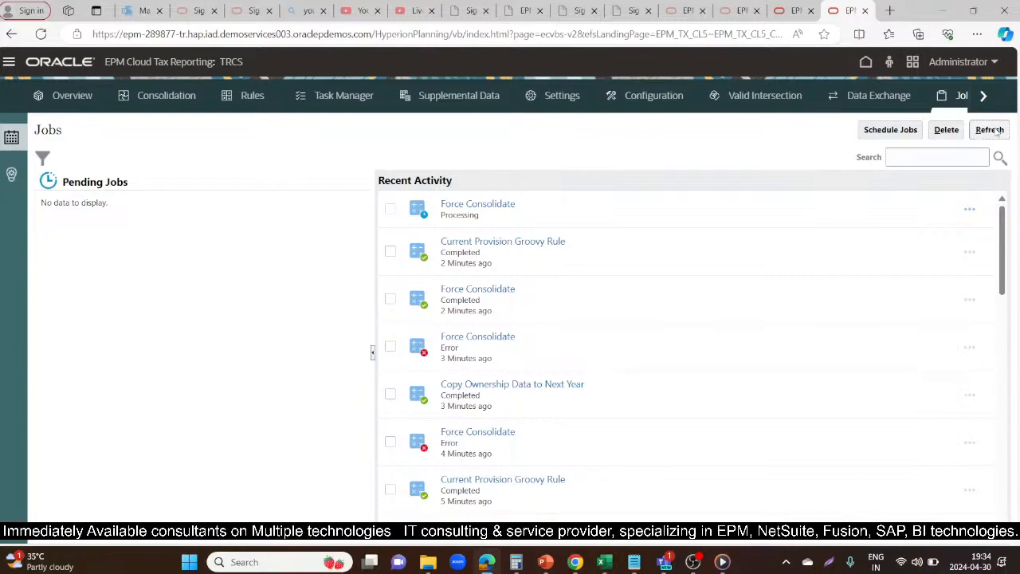
{"action": "left_click", "coordinate": [997, 131]}
{"action": "left_click", "coordinate": [997, 132]}
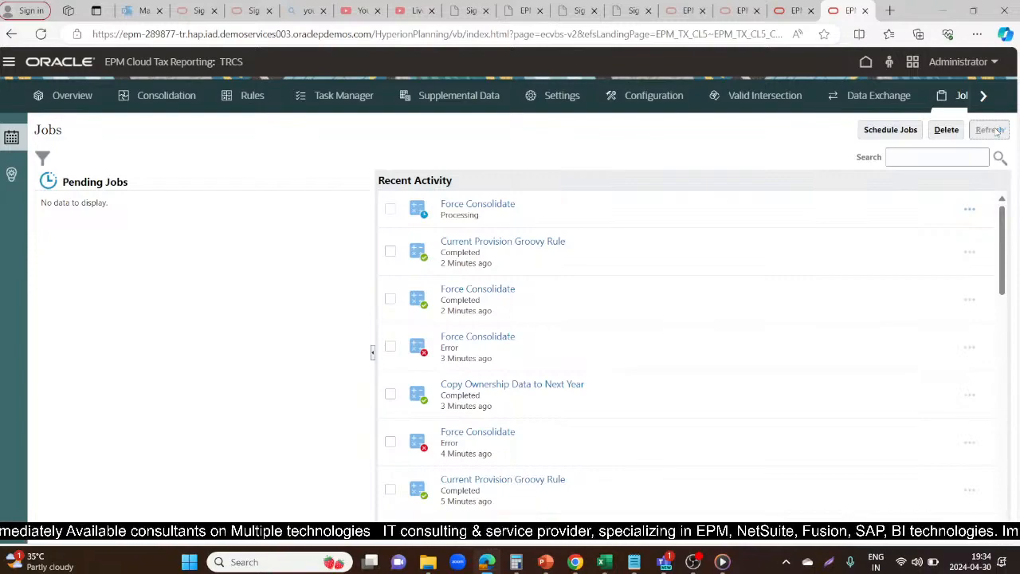
{"action": "left_click", "coordinate": [997, 132]}
{"action": "left_click", "coordinate": [997, 132]}
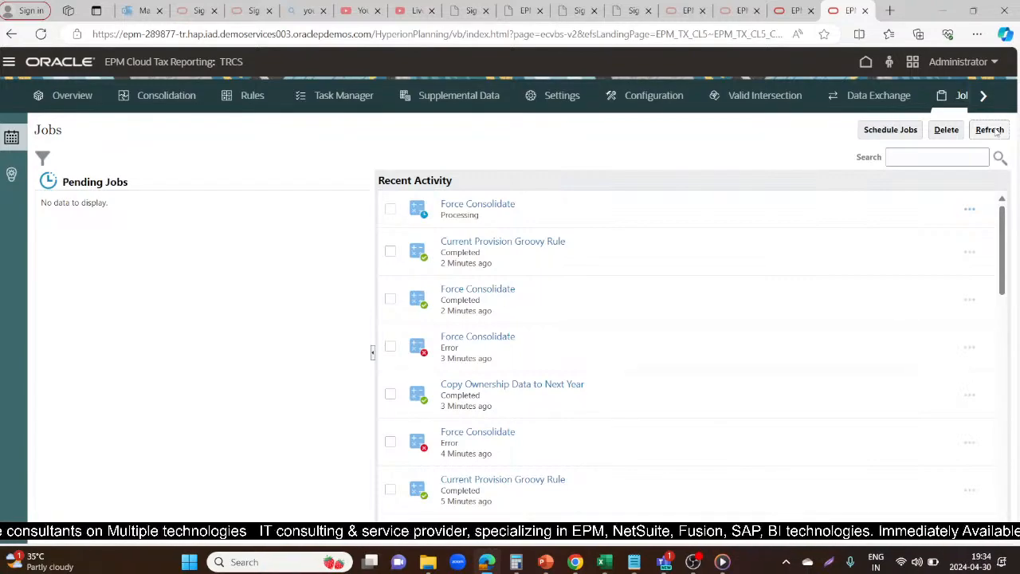
{"action": "left_click", "coordinate": [996, 132]}
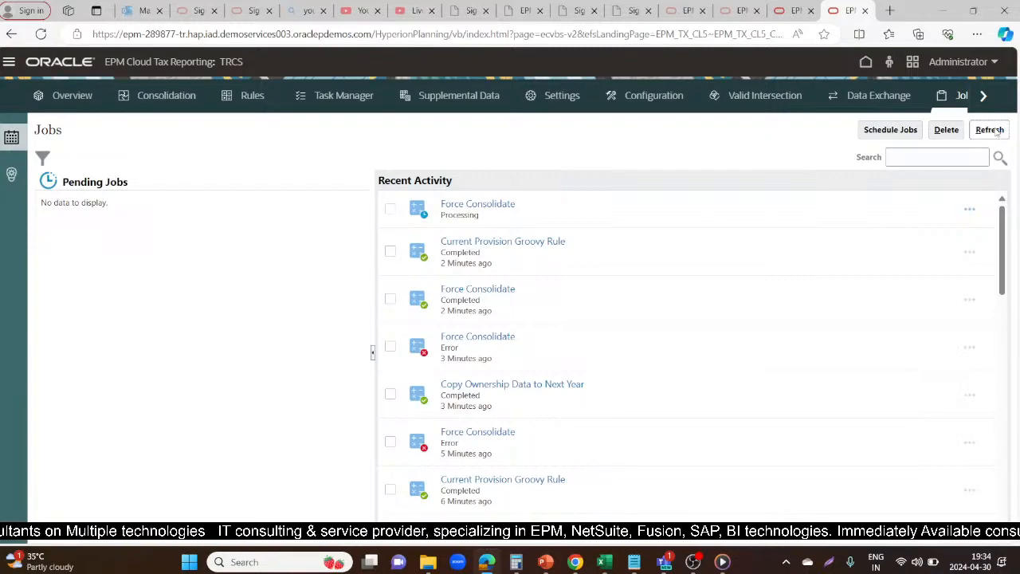
Check the Force Consolidate runtime prompts in the Current Provision and the FY21 NOL Automation settings, ending back at Jobs
{"action": "left_click", "coordinate": [778, 10]}
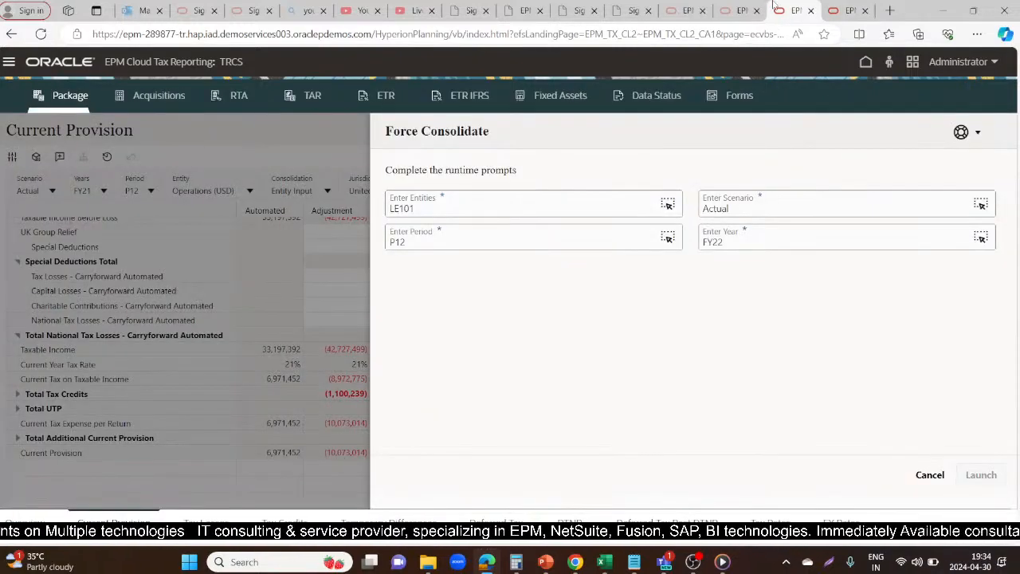
{"action": "left_click", "coordinate": [847, 7]}
{"action": "left_click", "coordinate": [790, 4]}
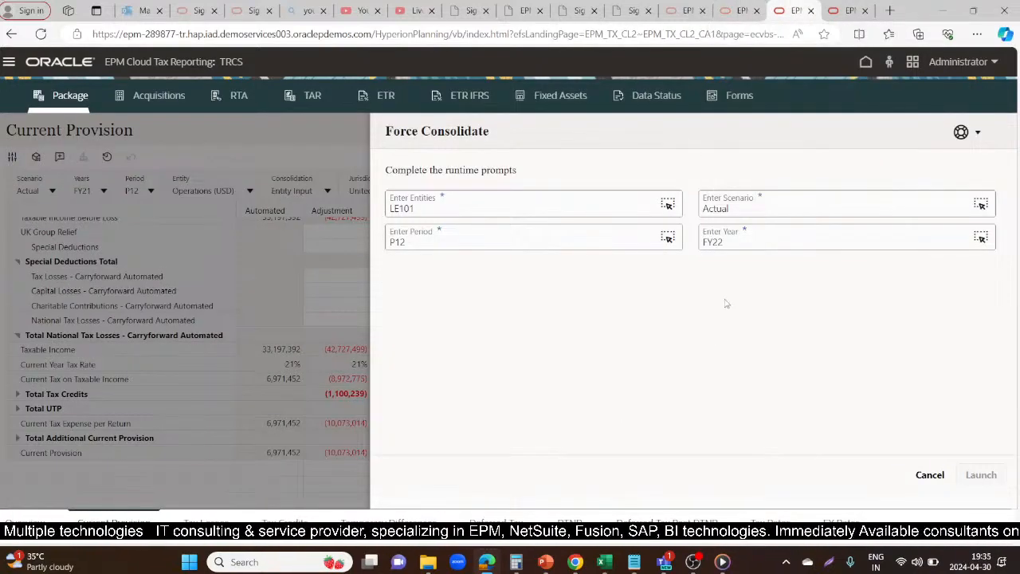
{"action": "left_click", "coordinate": [727, 10]}
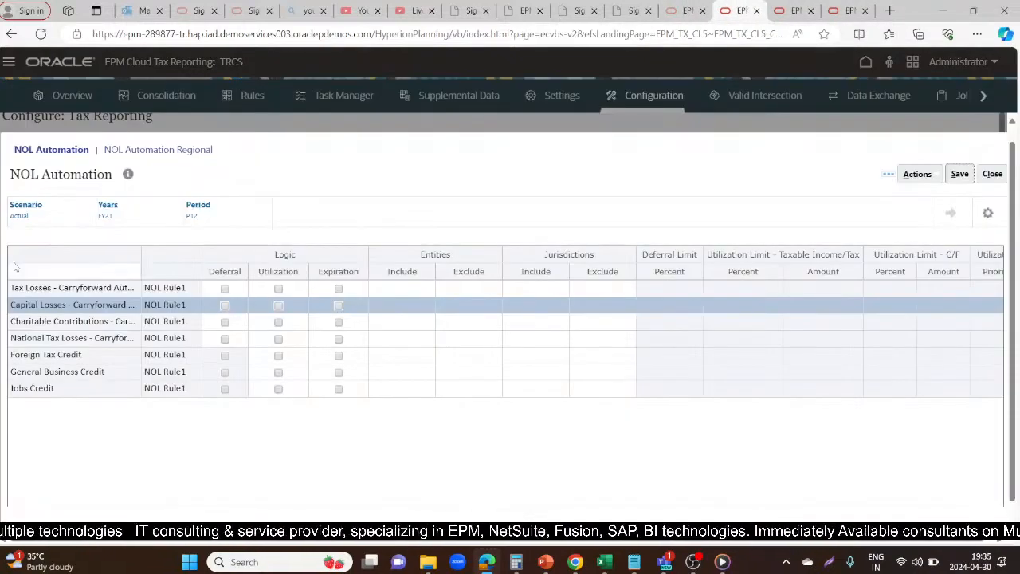
{"action": "left_click", "coordinate": [790, 10]}
{"action": "left_click", "coordinate": [847, 10]}
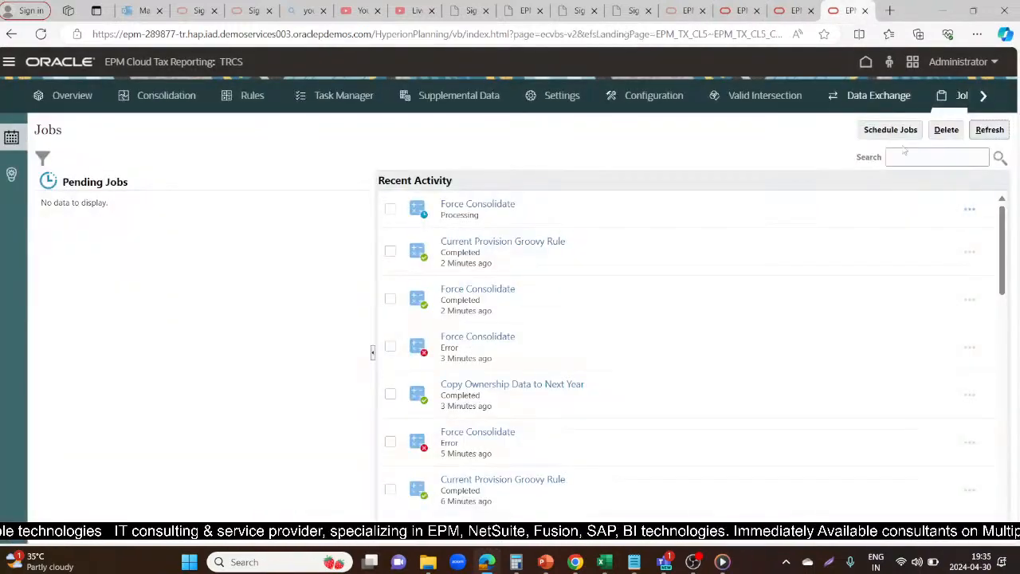
Keep refreshing the Jobs list to follow the progress of the running FY22 Force Consolidate job
{"action": "left_click", "coordinate": [992, 129]}
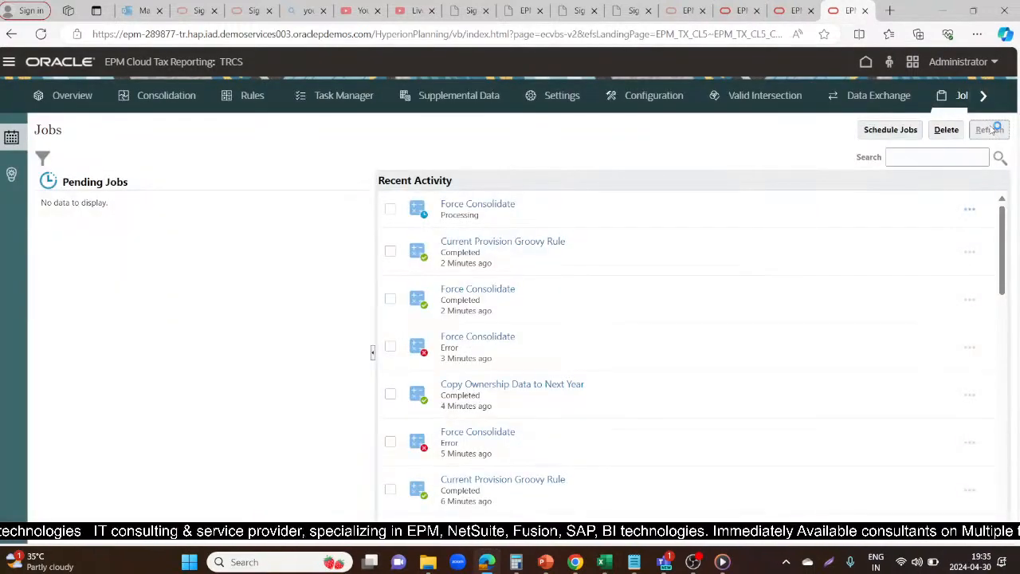
{"action": "left_click", "coordinate": [993, 129]}
{"action": "left_click", "coordinate": [993, 129]}
{"action": "left_click", "coordinate": [993, 129]}
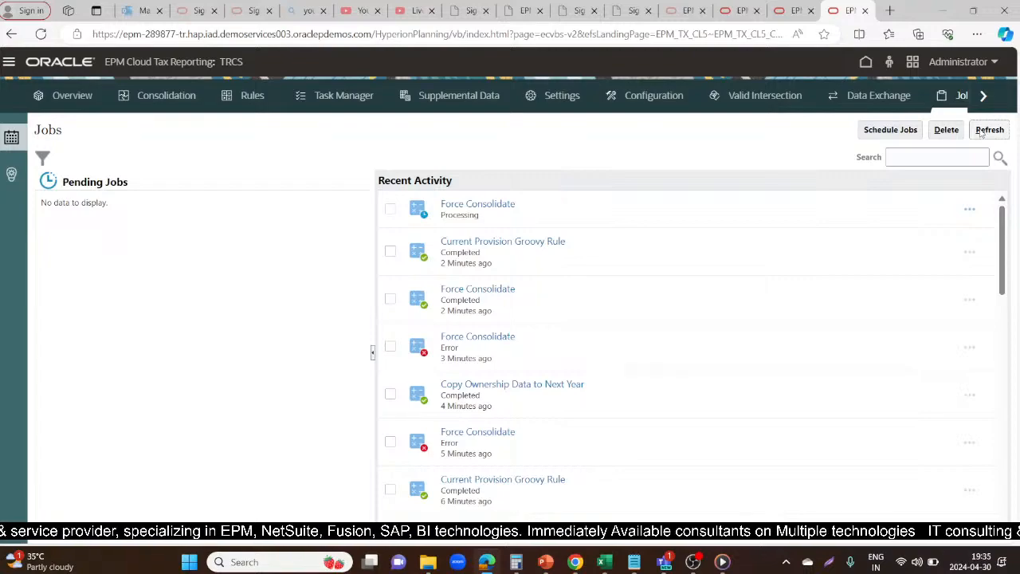
{"action": "left_click", "coordinate": [982, 132]}
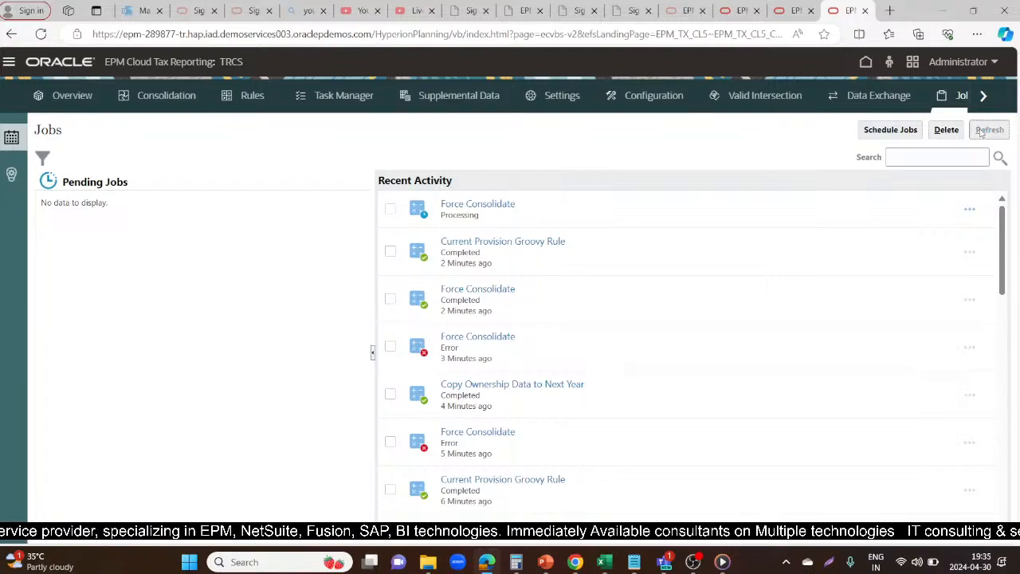
{"action": "left_click", "coordinate": [983, 131]}
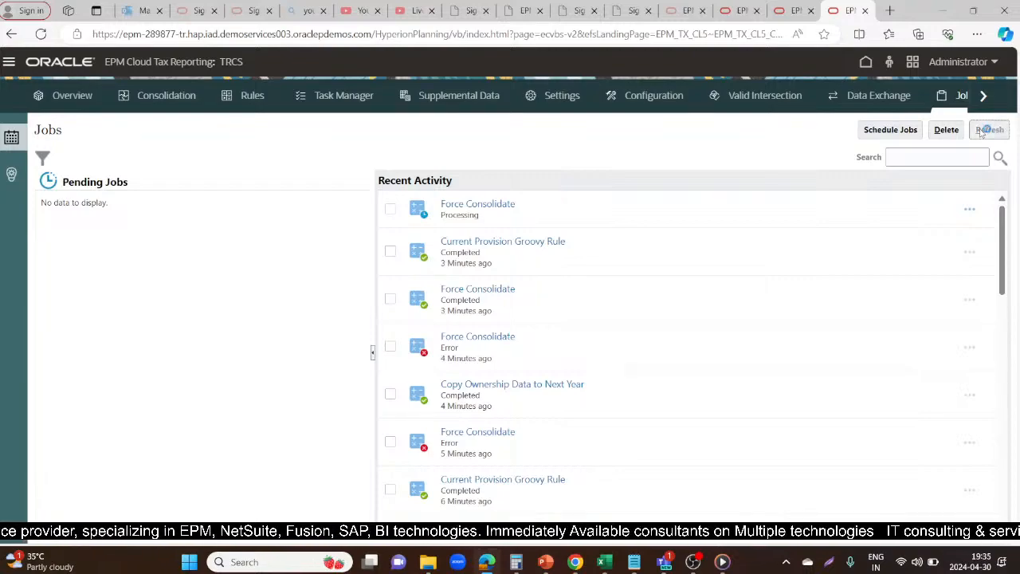
{"action": "left_click", "coordinate": [982, 131]}
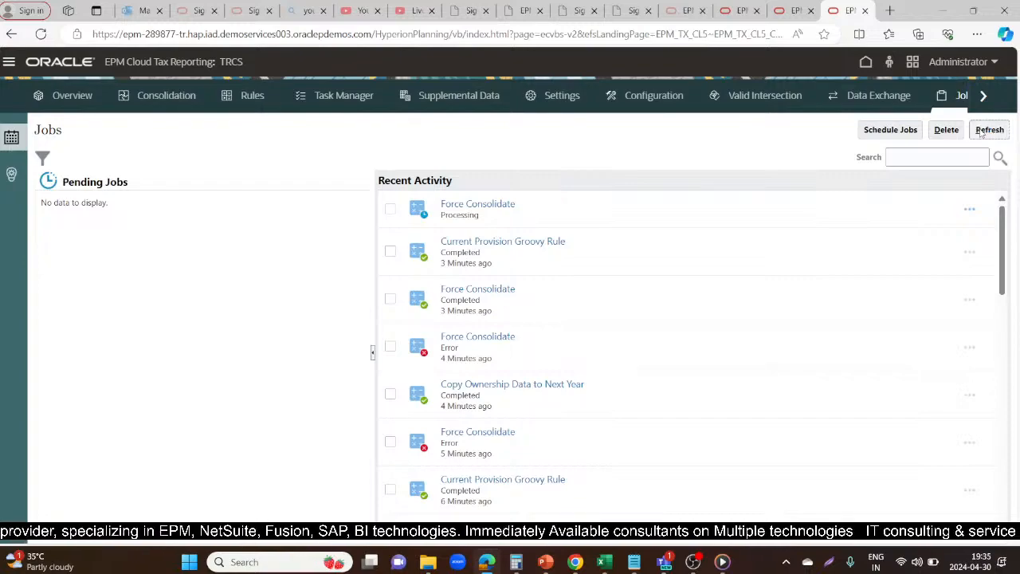
{"action": "left_click", "coordinate": [982, 132]}
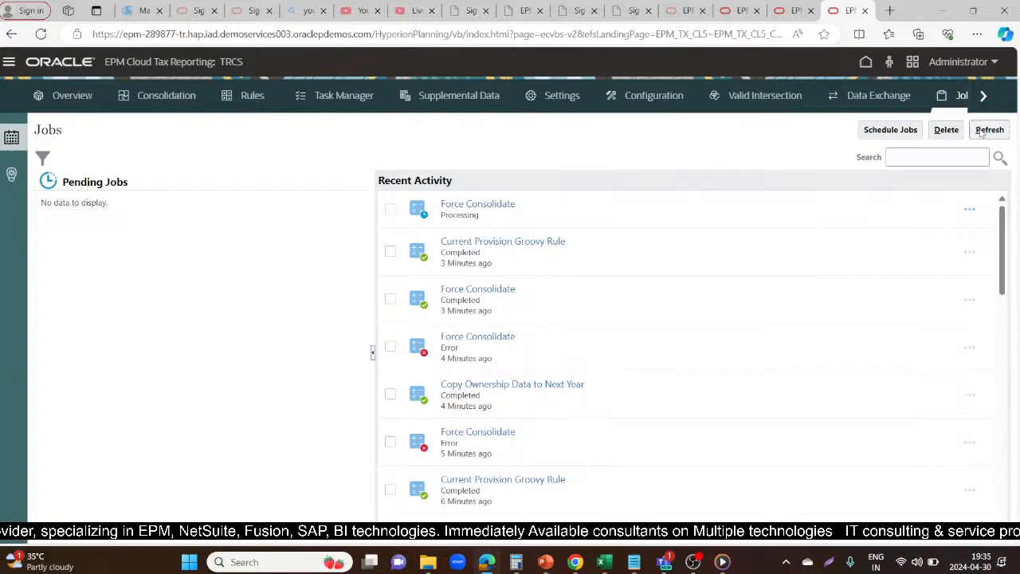
{"action": "left_click", "coordinate": [982, 131]}
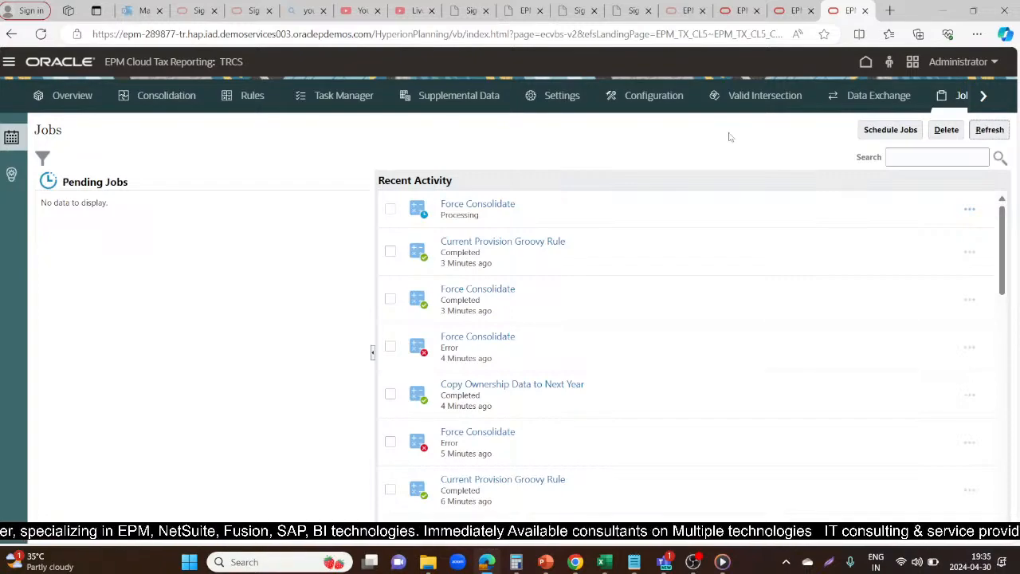
{"action": "left_click", "coordinate": [993, 133]}
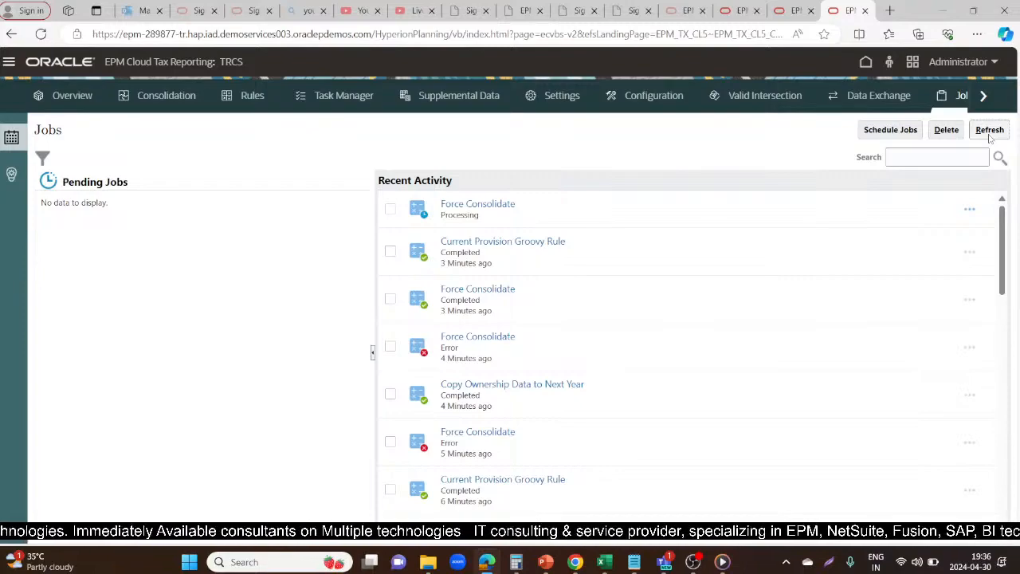
{"action": "left_click", "coordinate": [990, 132]}
{"action": "left_click", "coordinate": [990, 131]}
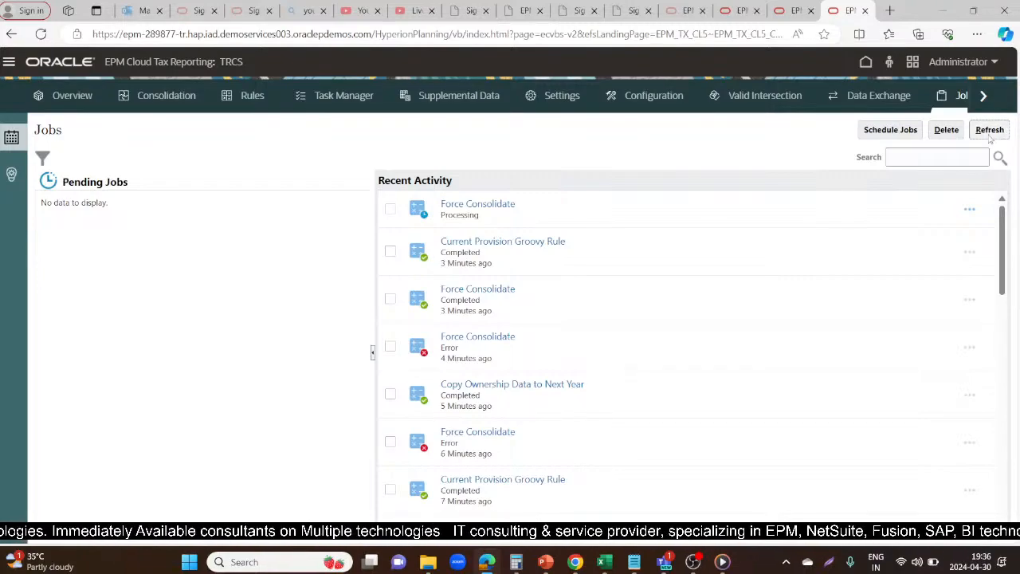
{"action": "left_click", "coordinate": [991, 134]}
{"action": "left_click", "coordinate": [990, 134]}
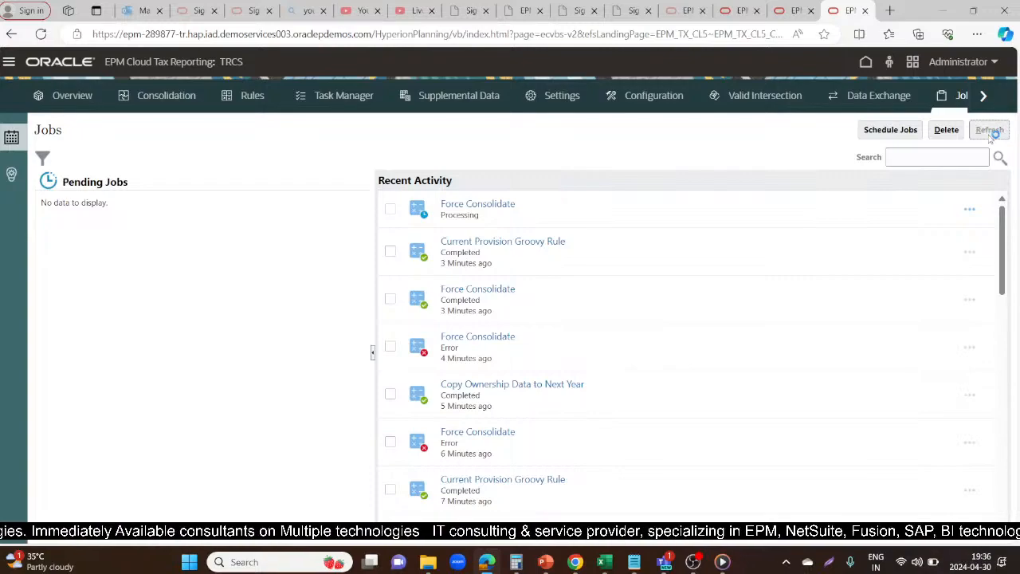
{"action": "left_click", "coordinate": [991, 133]}
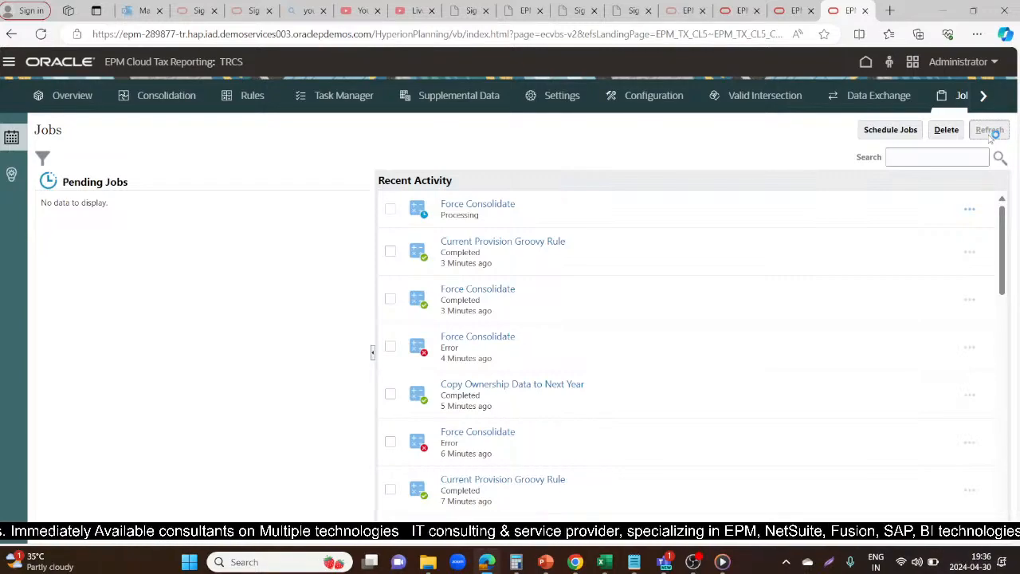
{"action": "left_click", "coordinate": [990, 131]}
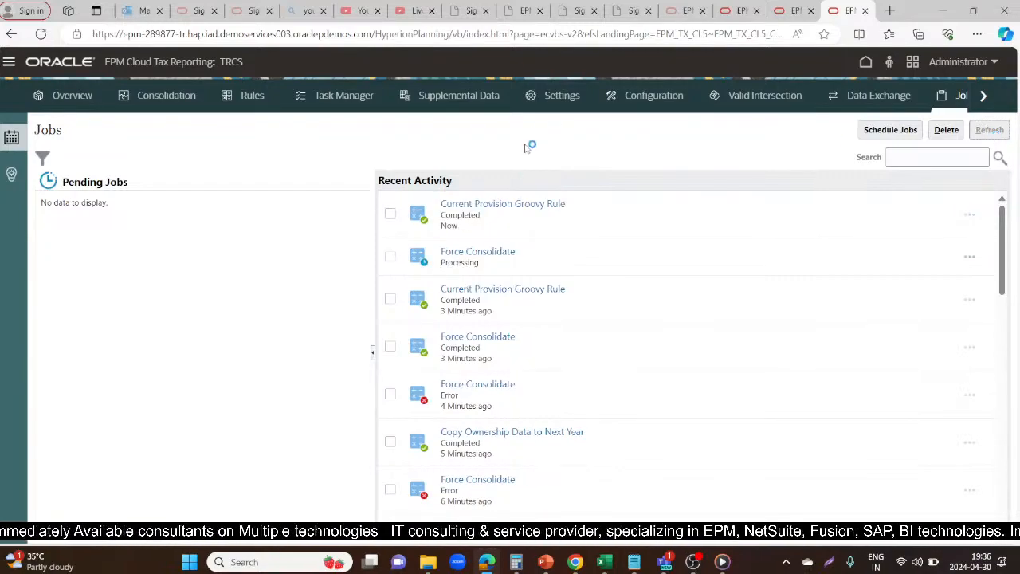
{"action": "left_click", "coordinate": [991, 131]}
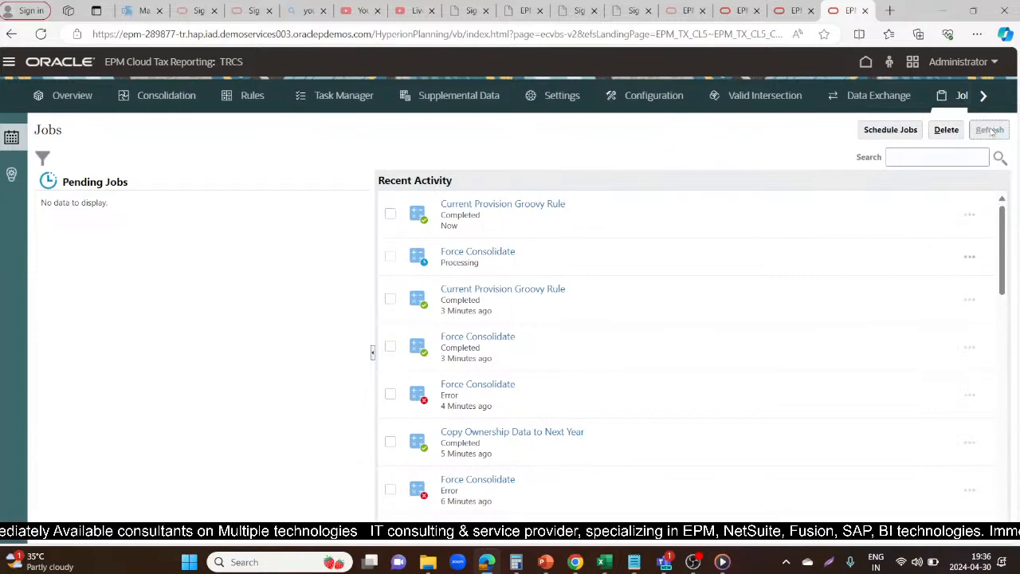
{"action": "left_click", "coordinate": [991, 132]}
{"action": "left_click", "coordinate": [992, 133]}
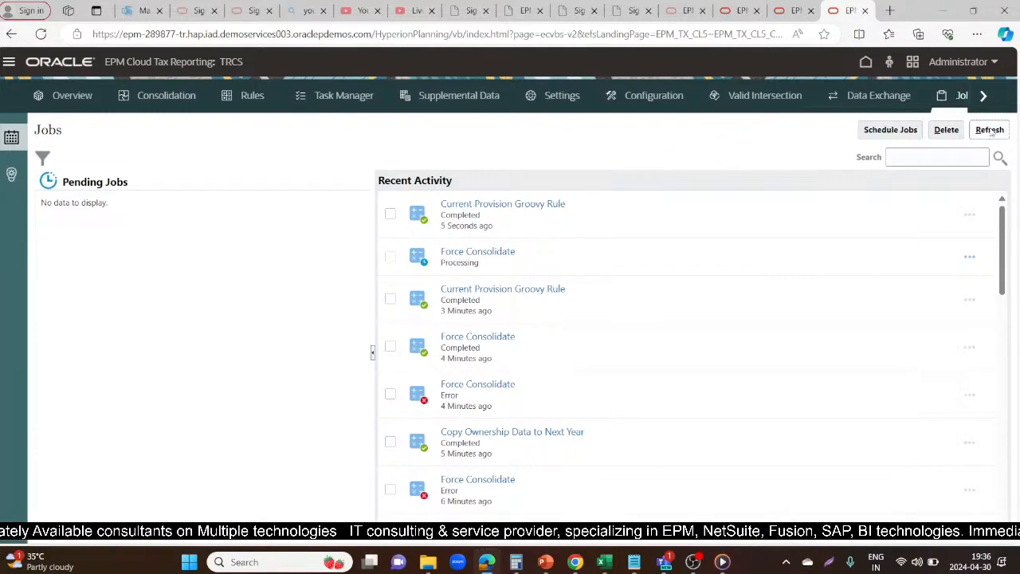
Acknowledge the background execution notice in the Current Provision and recheck the Force Consolidate job's status in Jobs
{"action": "left_click", "coordinate": [792, 11]}
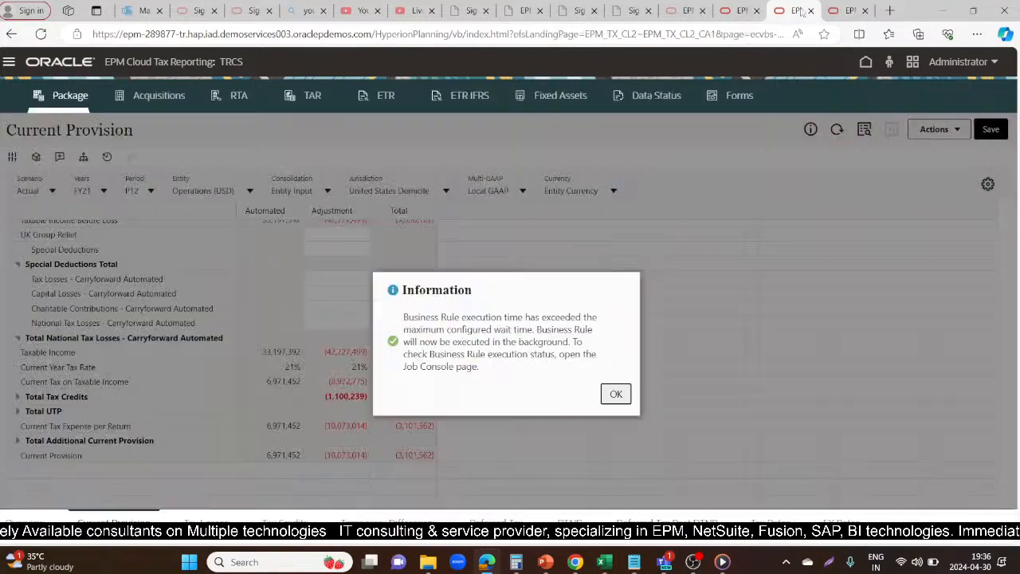
{"action": "left_click", "coordinate": [618, 394]}
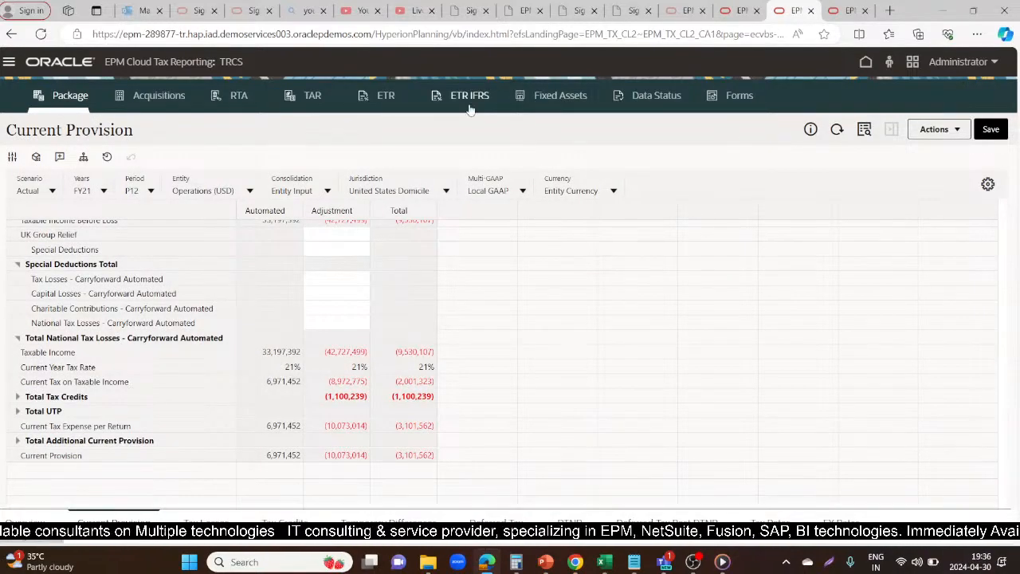
{"action": "left_click", "coordinate": [834, 8]}
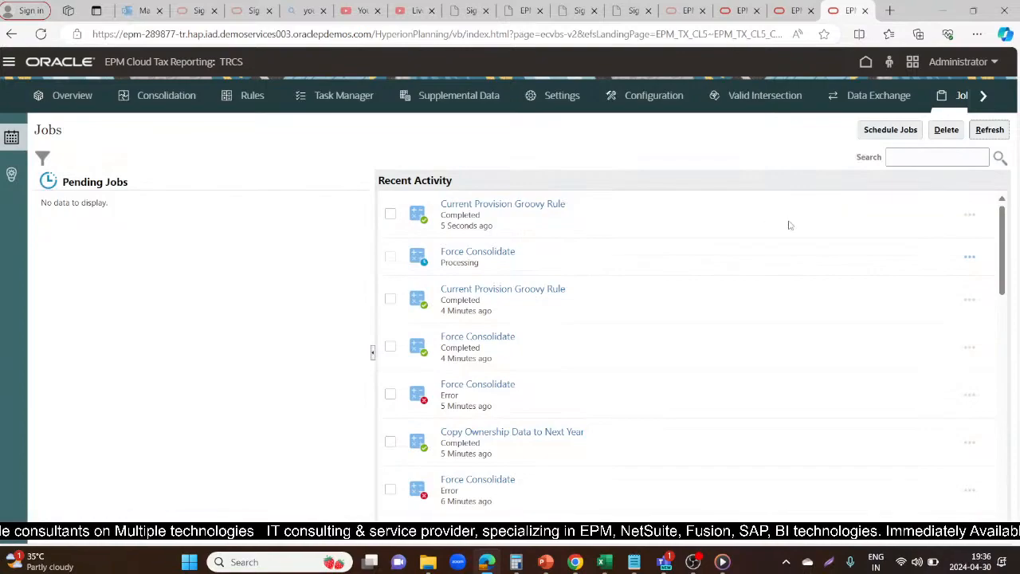
{"action": "left_click", "coordinate": [990, 131]}
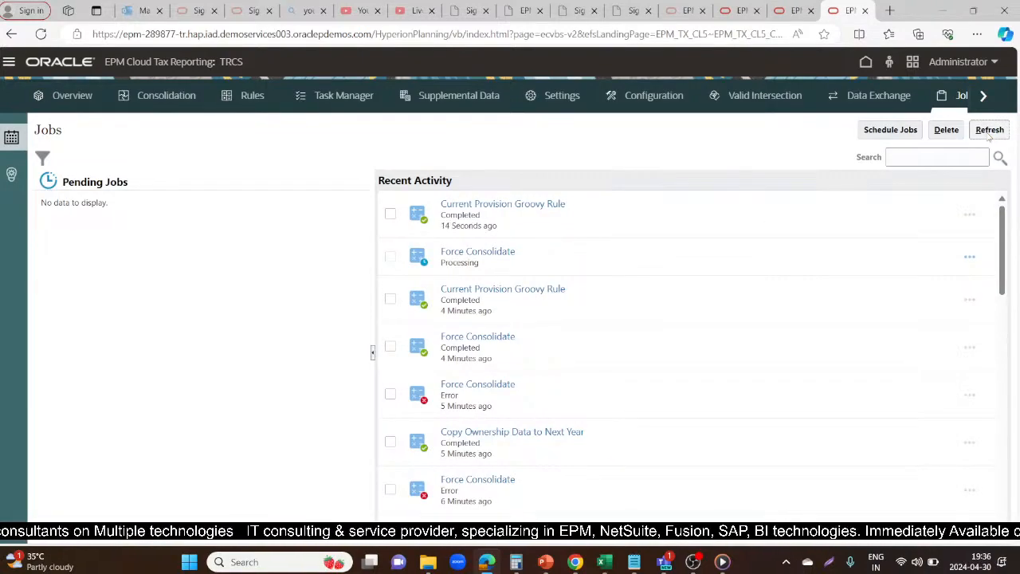
{"action": "left_click", "coordinate": [990, 131]}
{"action": "left_click", "coordinate": [989, 131]}
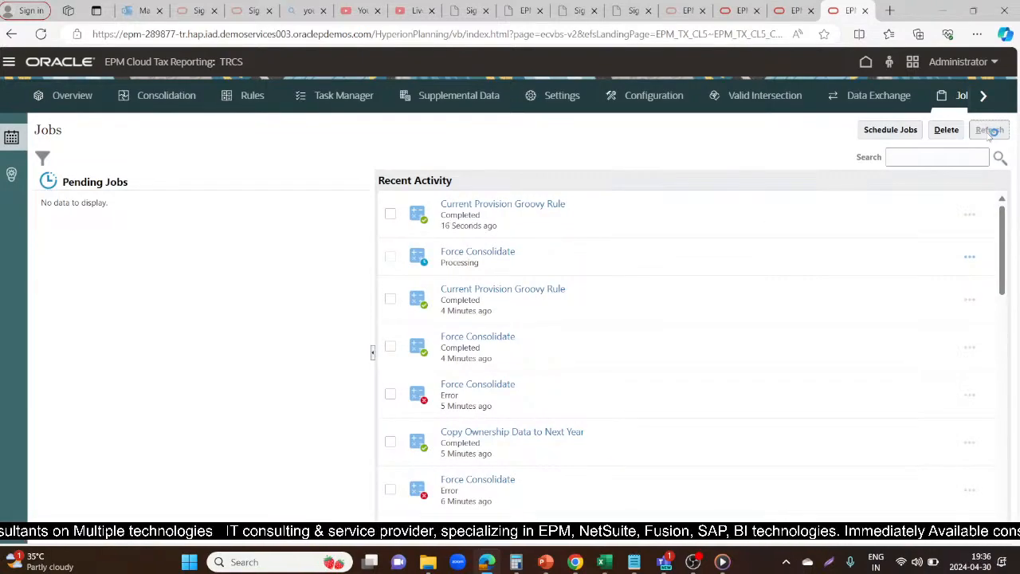
{"action": "left_click", "coordinate": [989, 134]}
{"action": "left_click", "coordinate": [989, 134]}
{"action": "left_click", "coordinate": [989, 134]}
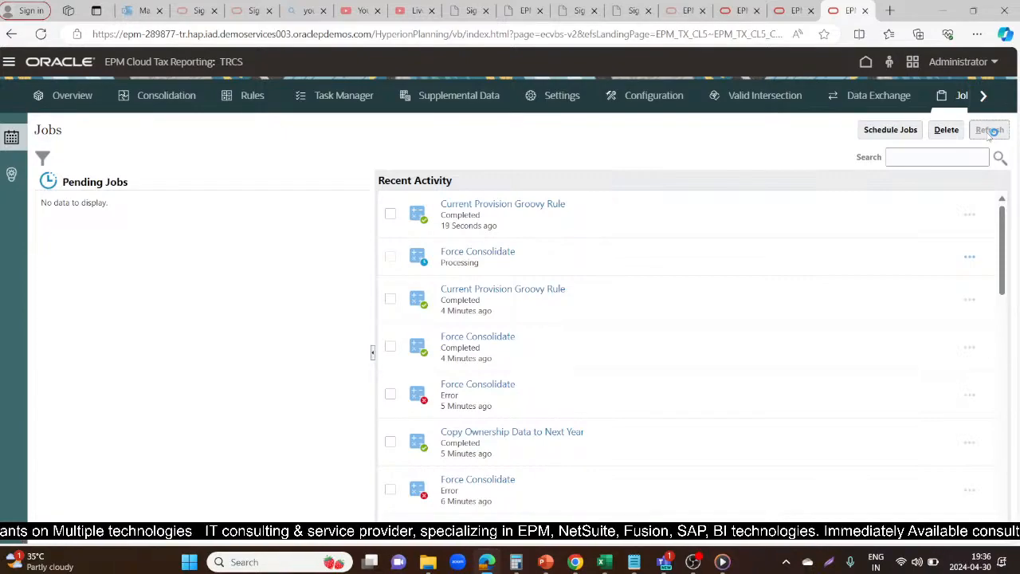
{"action": "left_click", "coordinate": [990, 134]}
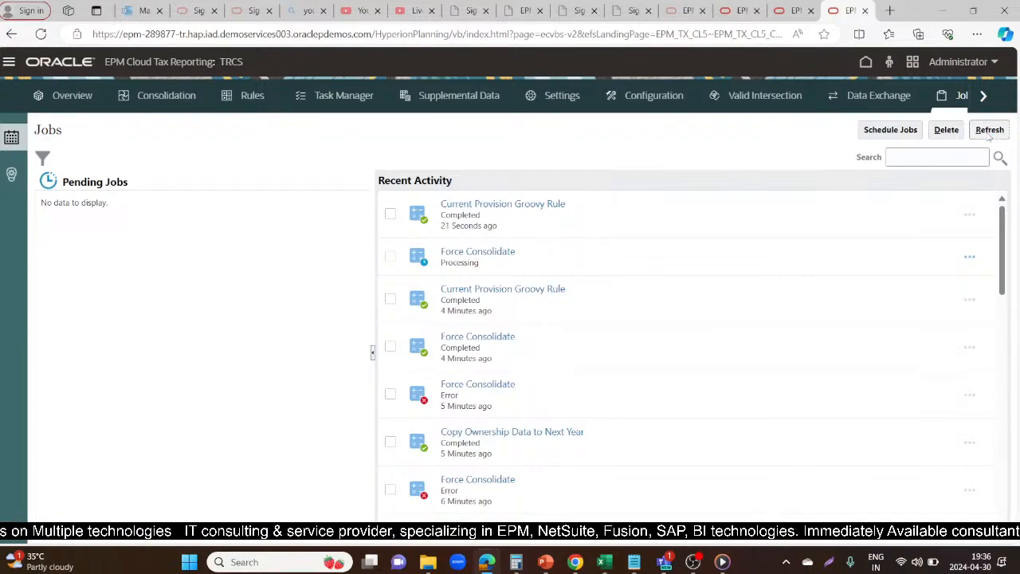
Examine the FY21 Taxable Income row in the Current Provision across the Automated, Adjustment and Total columns
{"action": "left_click", "coordinate": [787, 10]}
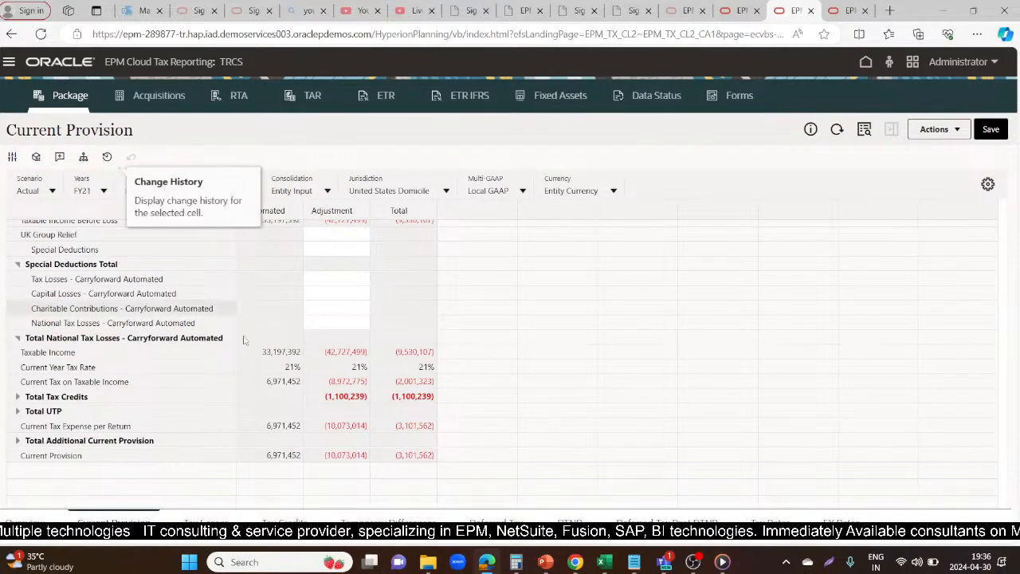
{"action": "scroll", "coordinate": [177, 452], "scroll_direction": "down", "scroll_amount": 2}
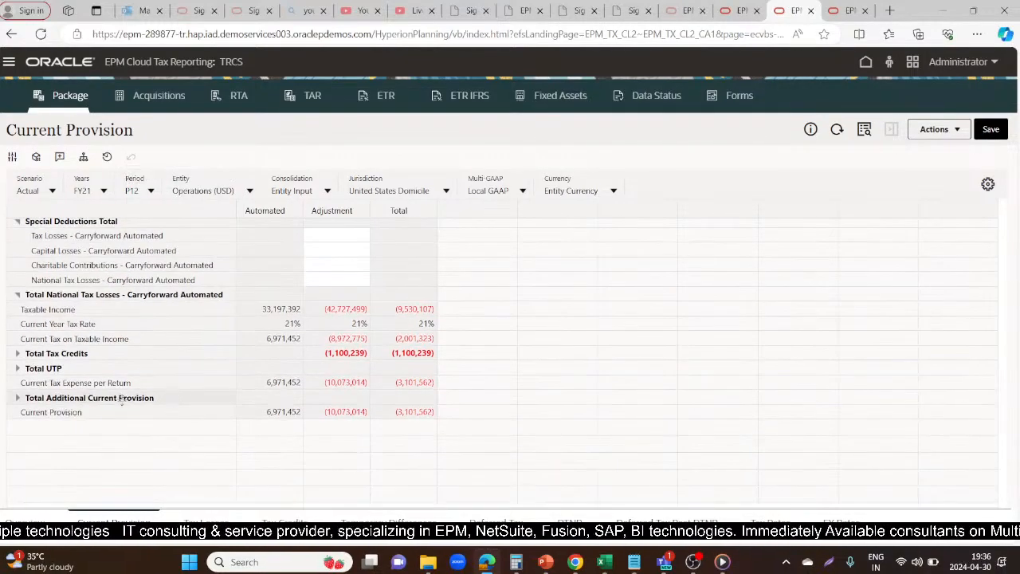
{"action": "left_click", "coordinate": [105, 305]}
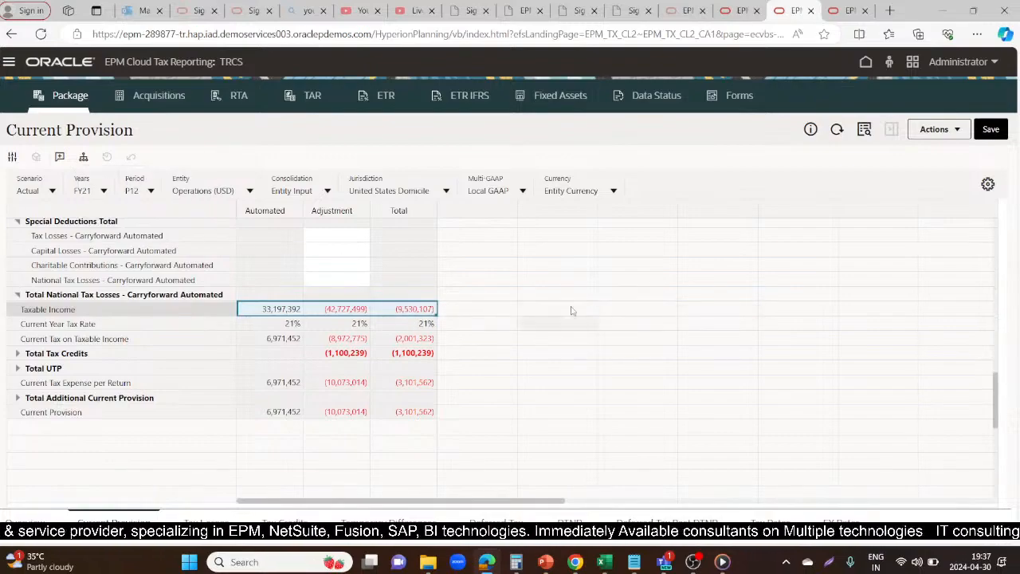
{"action": "scroll", "coordinate": [236, 317], "scroll_direction": "up", "scroll_amount": 3}
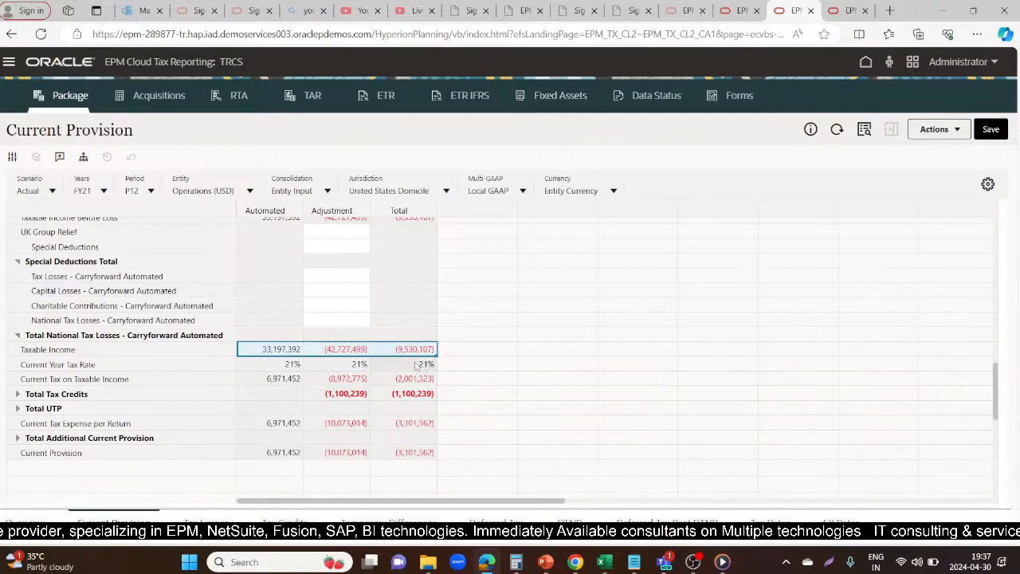
Enable Deferral and Utilization for Tax Losses - Carryforward Automated in the FY21 NOL Automation and set its Utilization Priority to 1
{"action": "left_click", "coordinate": [738, 11]}
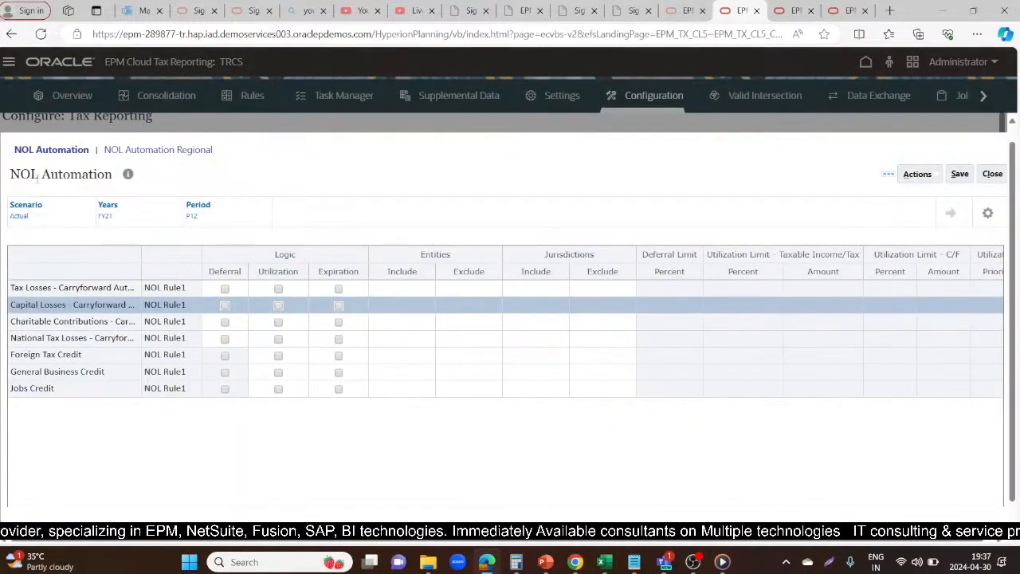
{"action": "left_click", "coordinate": [83, 287]}
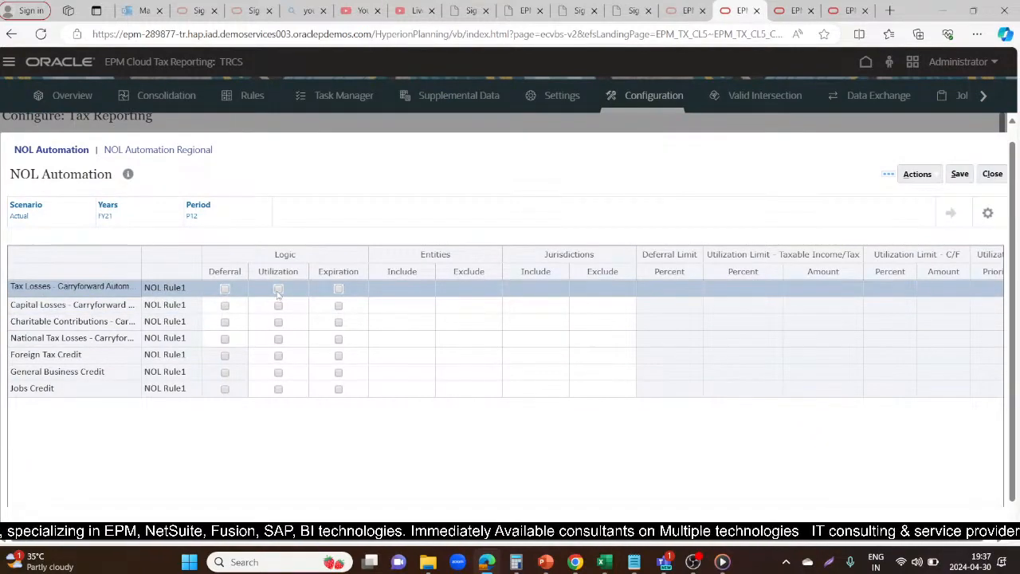
{"action": "left_click", "coordinate": [224, 290]}
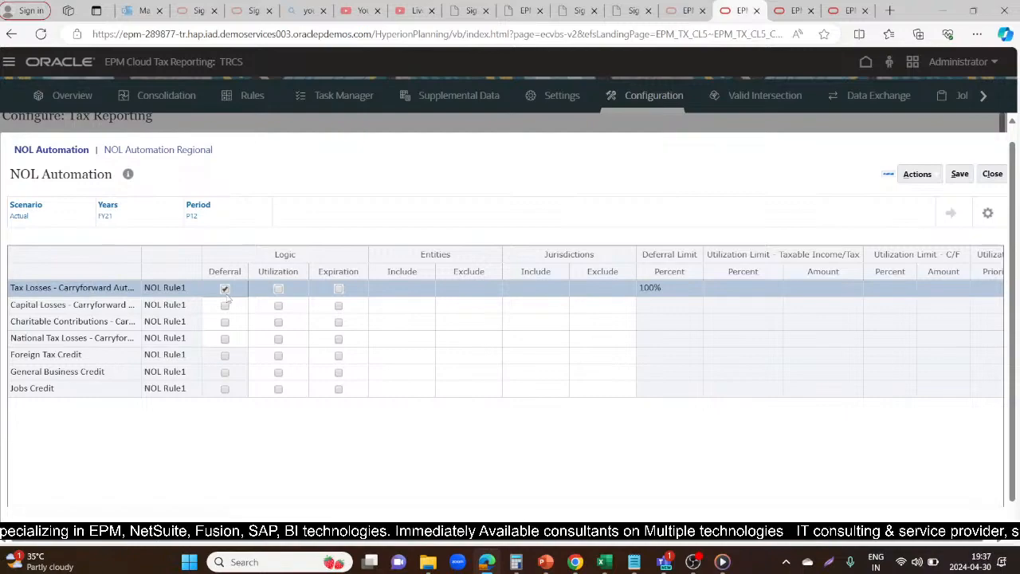
{"action": "left_click", "coordinate": [279, 289]}
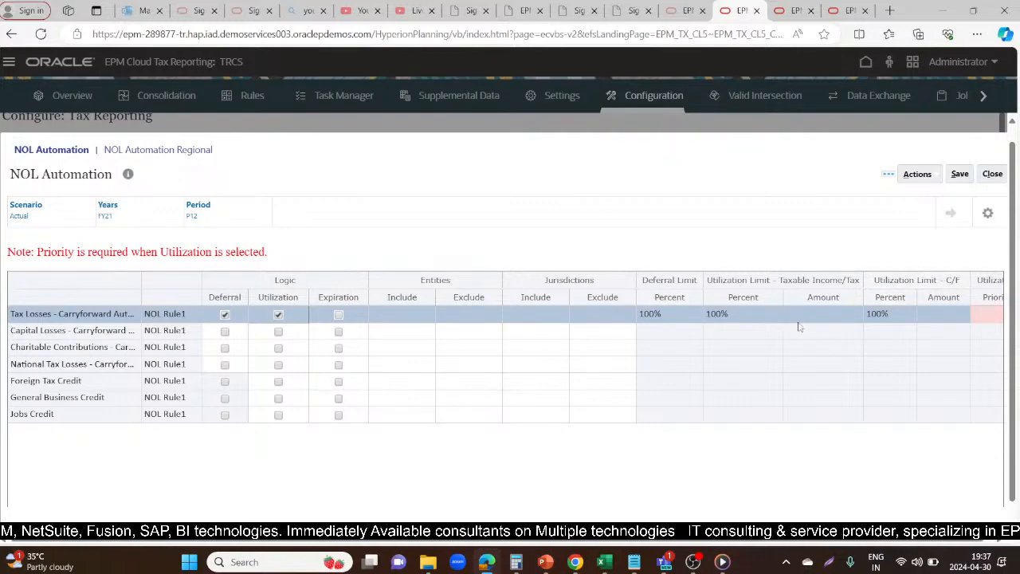
{"action": "left_click", "coordinate": [888, 314]}
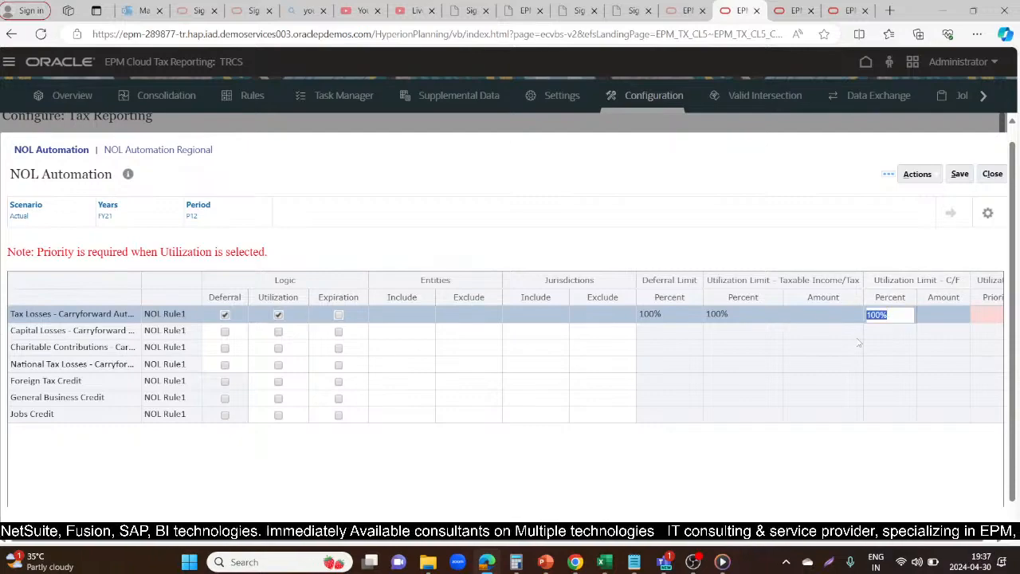
{"action": "key", "text": "Tab"}
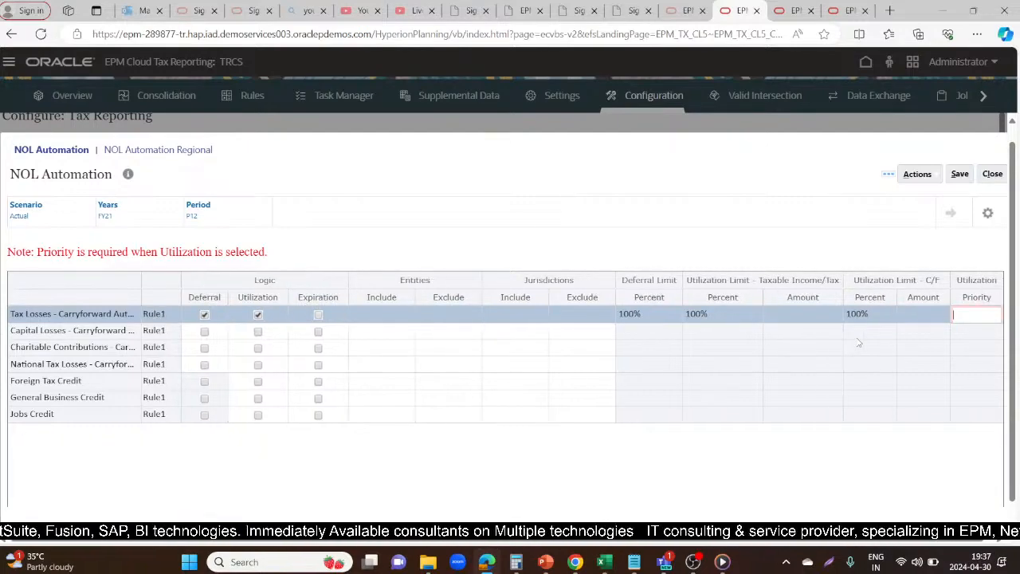
Save the FY21 NOL Automation settings and acknowledge the save notice
{"action": "left_click", "coordinate": [960, 174]}
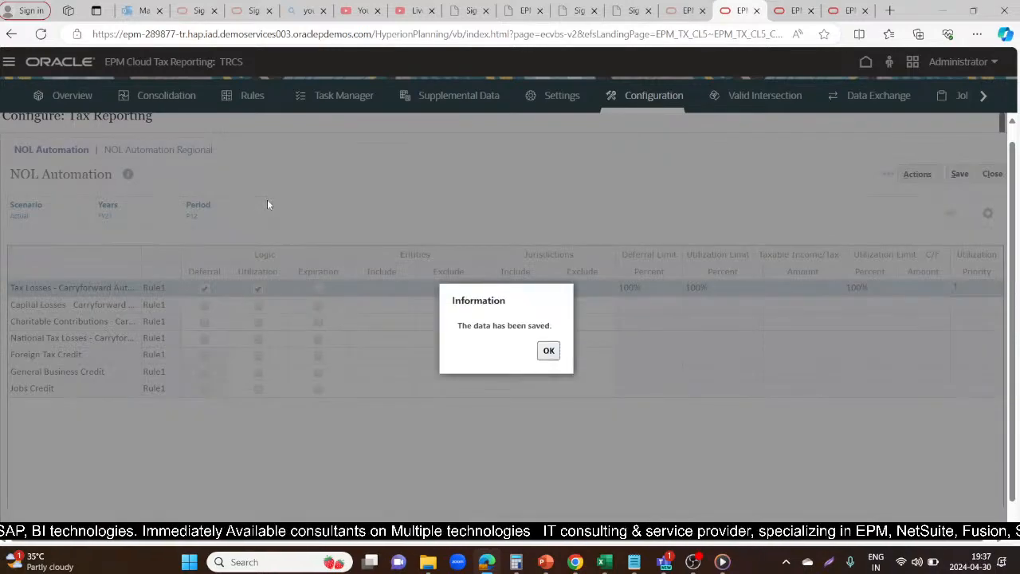
{"action": "left_click", "coordinate": [549, 351]}
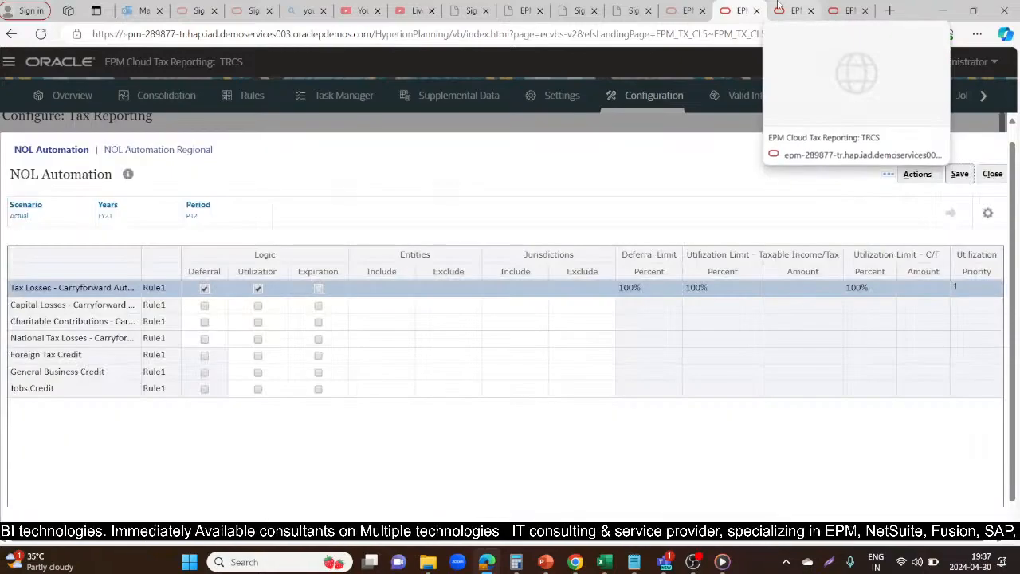
Check the earlier Force Consolidate job's status in Jobs, and refresh the FY21 Current Provision form
{"action": "left_click", "coordinate": [779, 8]}
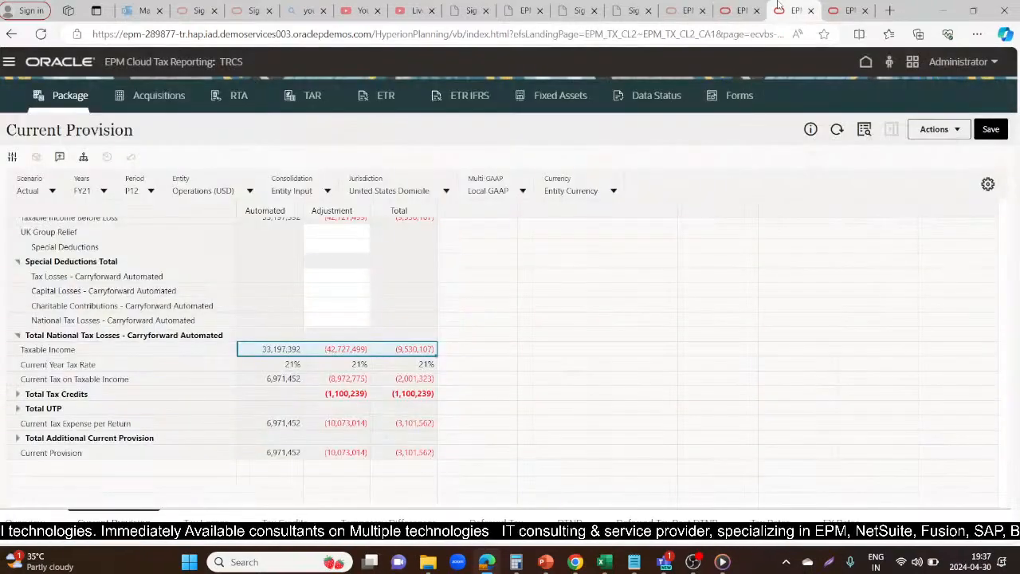
{"action": "left_click", "coordinate": [961, 133]}
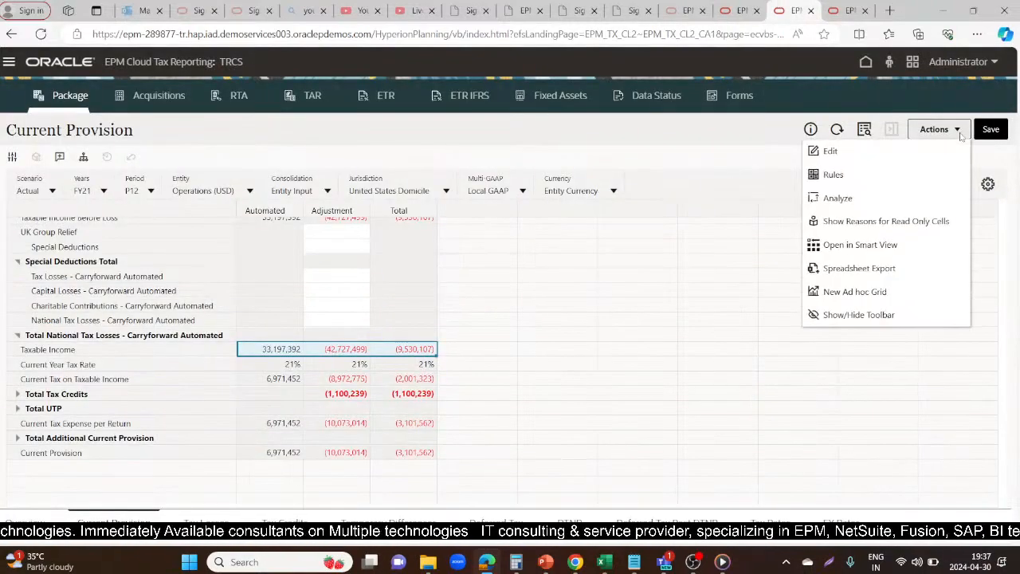
{"action": "left_click", "coordinate": [847, 9]}
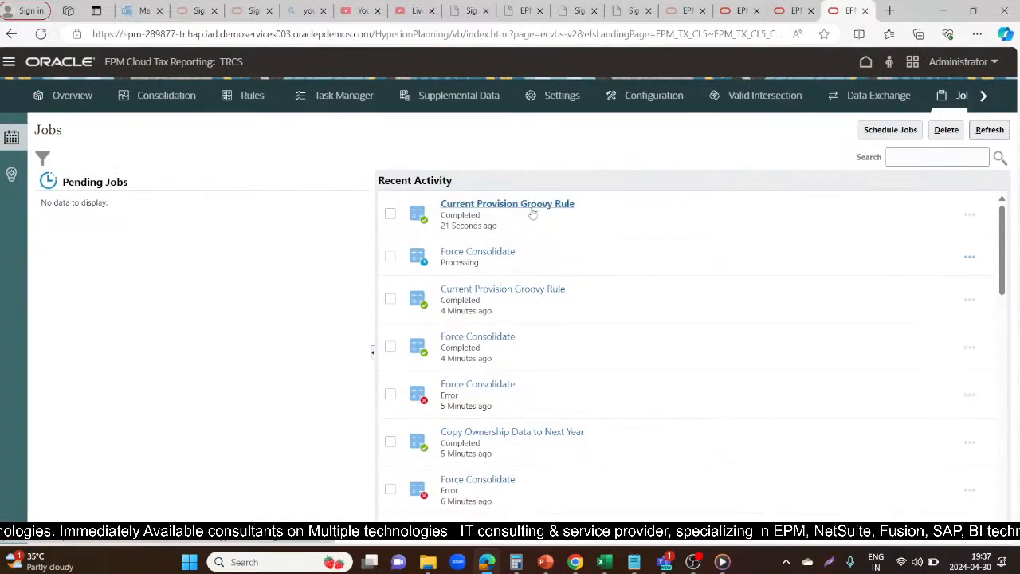
{"action": "left_click", "coordinate": [992, 131]}
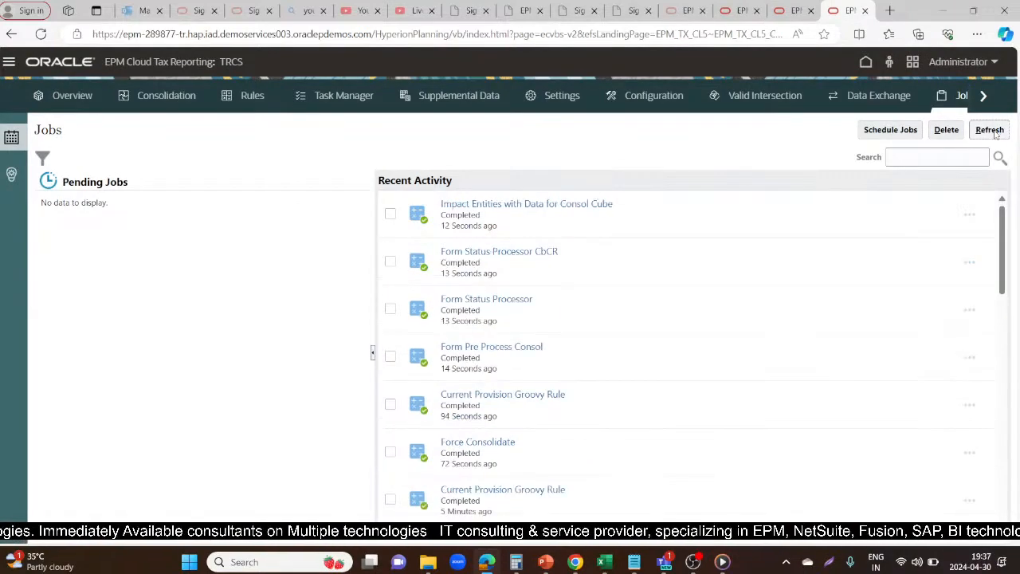
{"action": "left_click", "coordinate": [794, 9]}
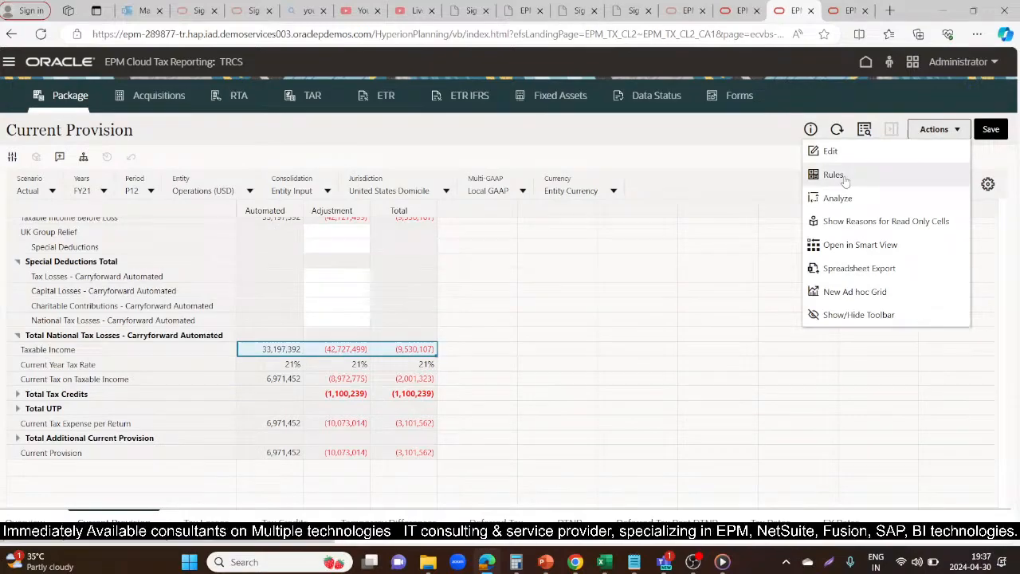
{"action": "left_click", "coordinate": [657, 144]}
{"action": "left_click", "coordinate": [837, 130]}
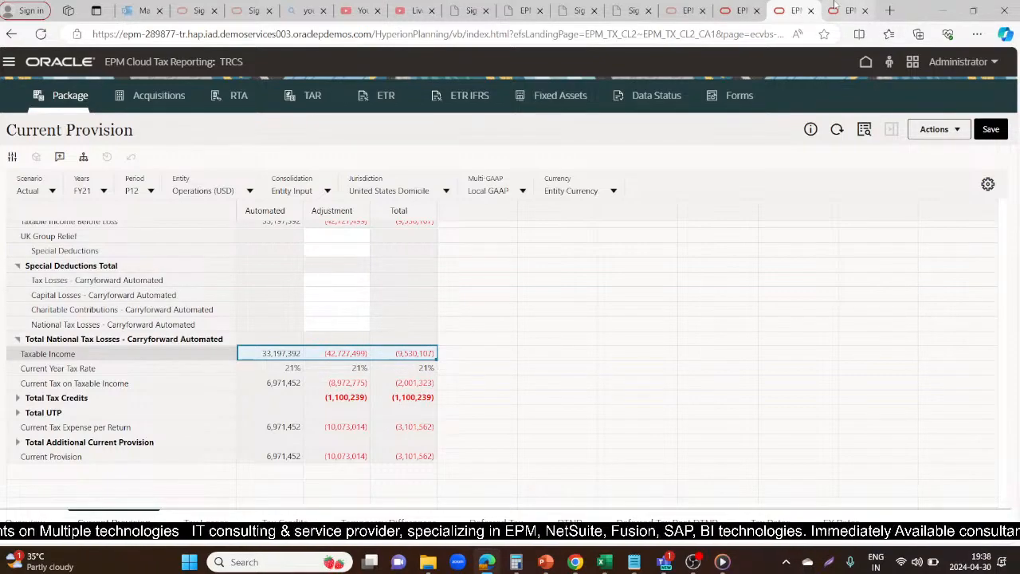
Launch Force Consolidate from the Current Provision for entity LE101, scenario Actual, period P12 and year FY21
{"action": "left_click", "coordinate": [946, 136]}
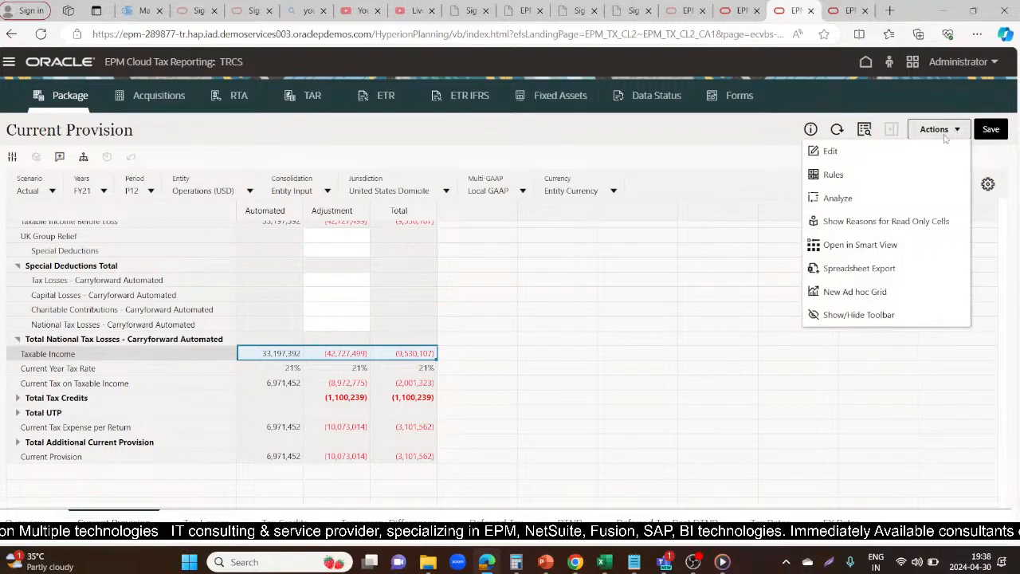
{"action": "left_click", "coordinate": [835, 172]}
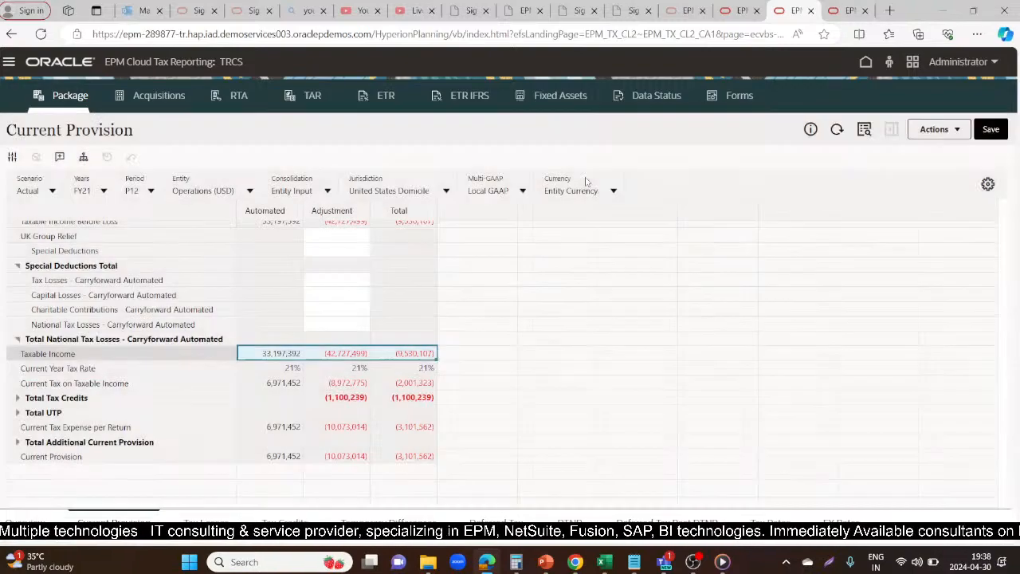
{"action": "left_click", "coordinate": [770, 209]}
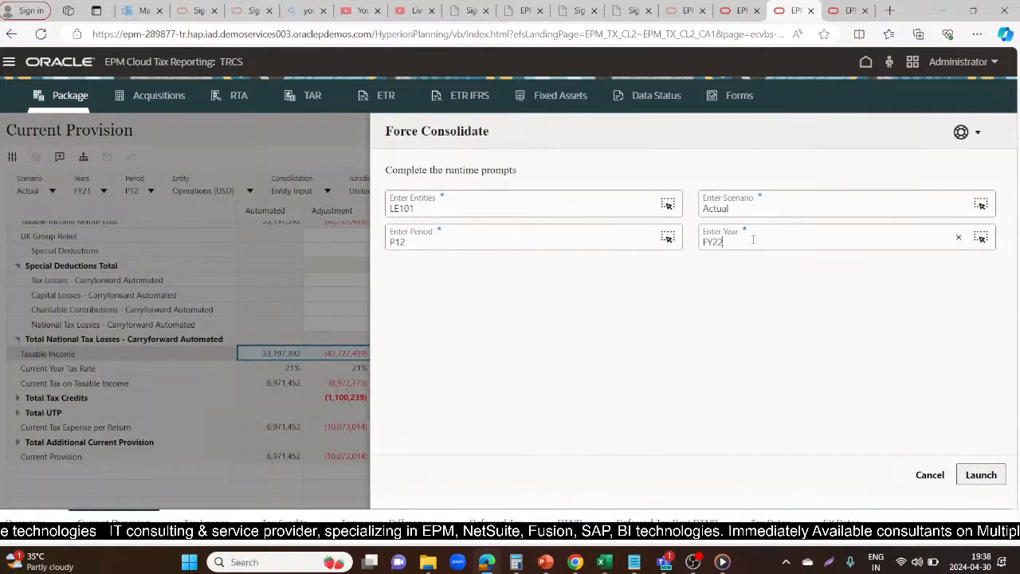
{"action": "key", "text": "BackSpace"}
{"action": "type", "text": "1"}
{"action": "left_click", "coordinate": [744, 330]}
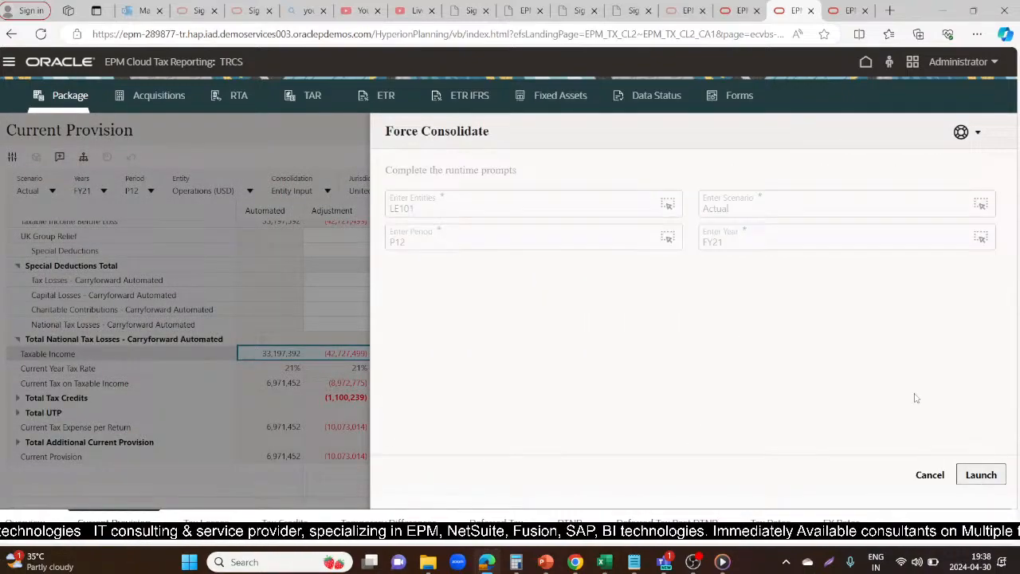
{"action": "left_click", "coordinate": [981, 476]}
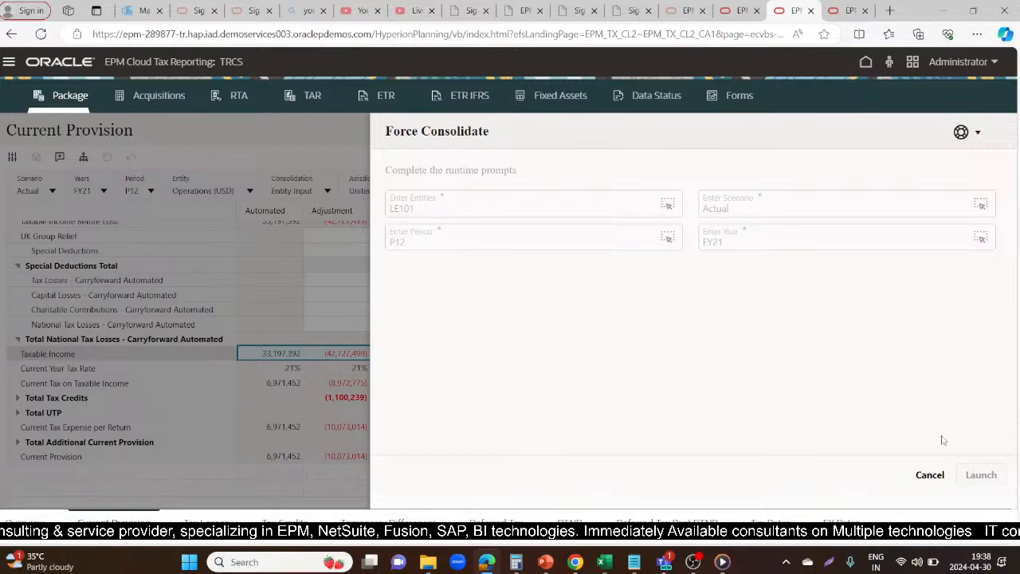
Follow the FY21 Force Consolidate job in Jobs, refreshing the list until the run finishes
{"action": "left_click", "coordinate": [833, 10]}
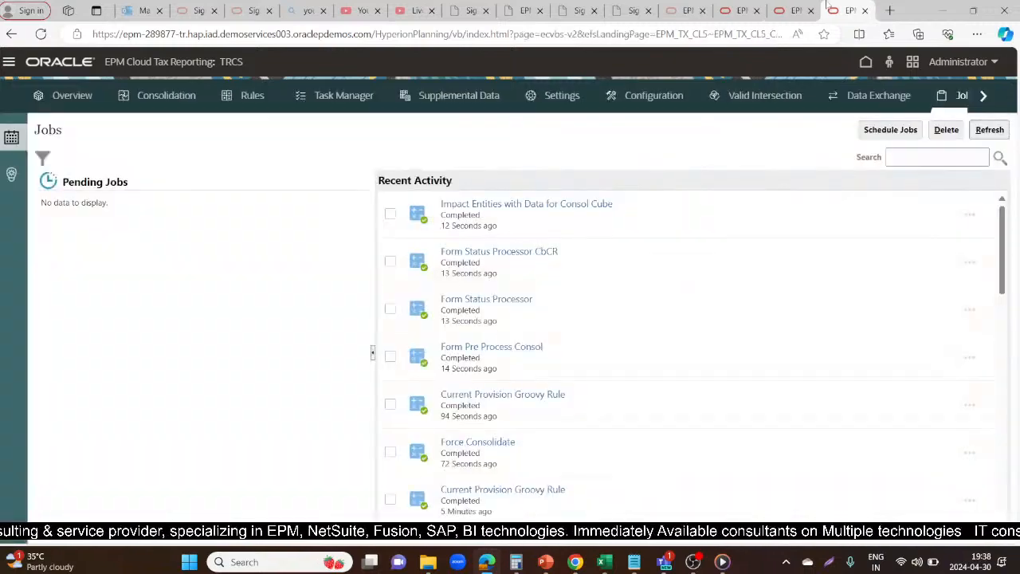
{"action": "left_click", "coordinate": [993, 132]}
{"action": "left_click", "coordinate": [995, 134]}
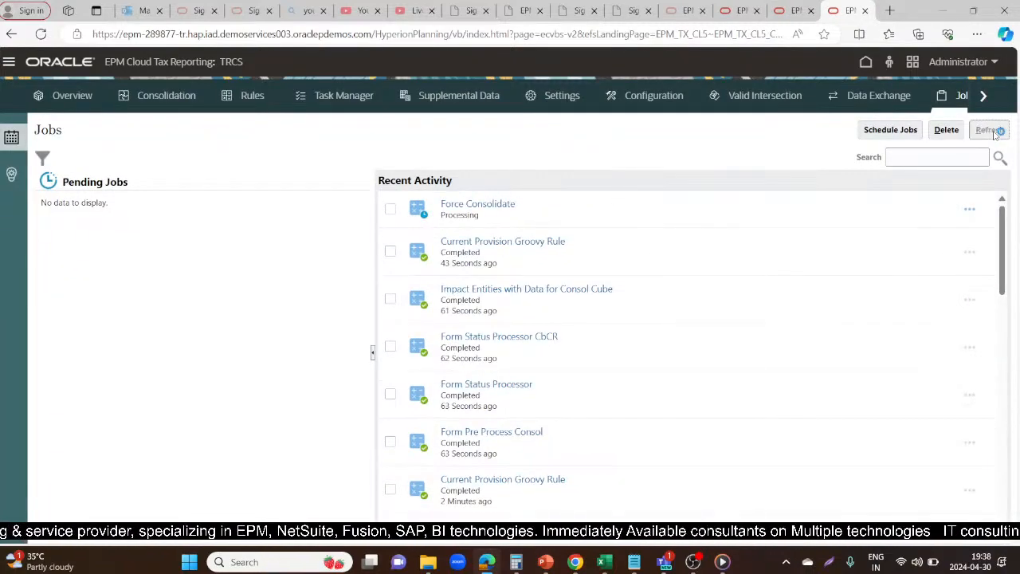
{"action": "left_click", "coordinate": [995, 134]}
{"action": "left_click", "coordinate": [995, 134]}
{"action": "left_click", "coordinate": [995, 134]}
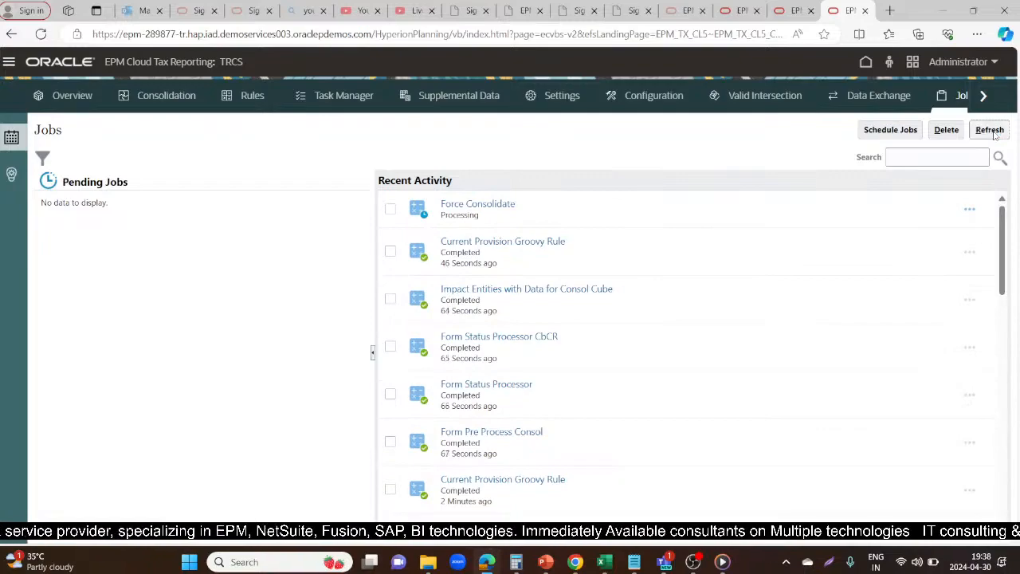
{"action": "left_click", "coordinate": [990, 130]}
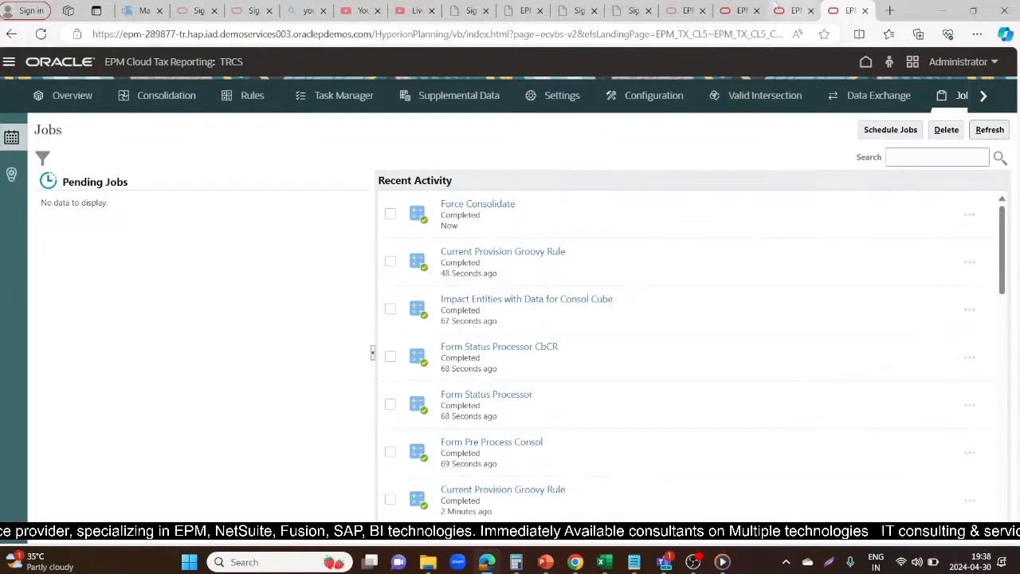
Refresh the FY21 Current Provision after acknowledging the job notice, and examine the Tax Losses - Carryforward Automated row
{"action": "left_click", "coordinate": [789, 10]}
{"action": "left_click", "coordinate": [616, 344]}
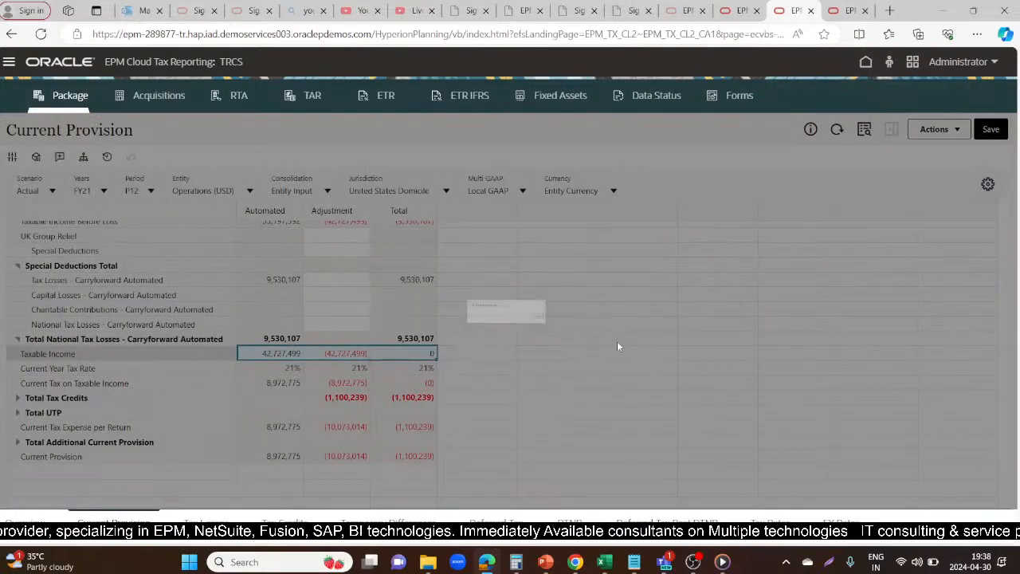
{"action": "left_click", "coordinate": [838, 129]}
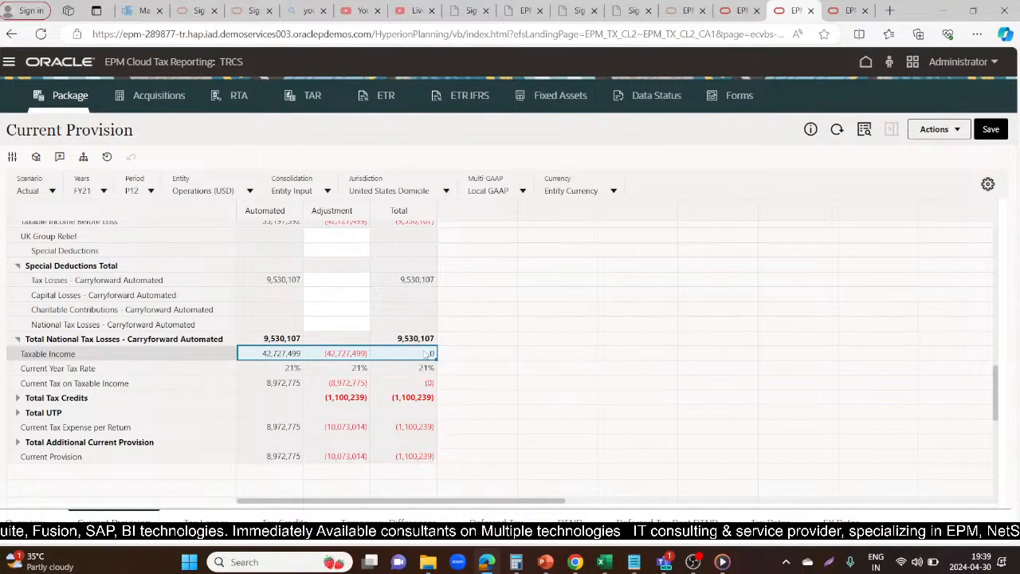
{"action": "left_click", "coordinate": [150, 280]}
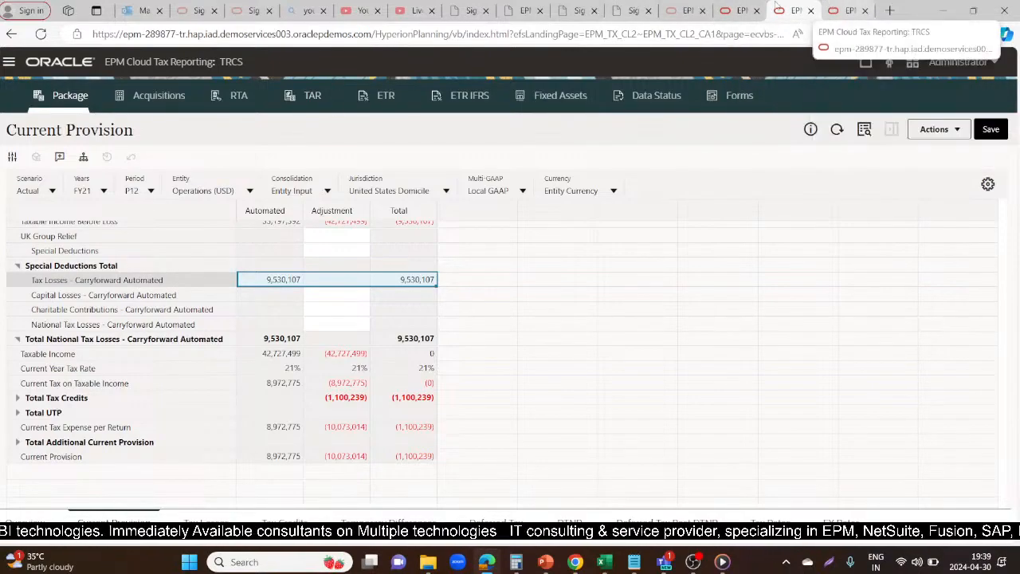
Switch the NOL Automation configuration to year FY22 and save its rule settings
{"action": "left_click", "coordinate": [740, 11]}
{"action": "left_click", "coordinate": [106, 205]}
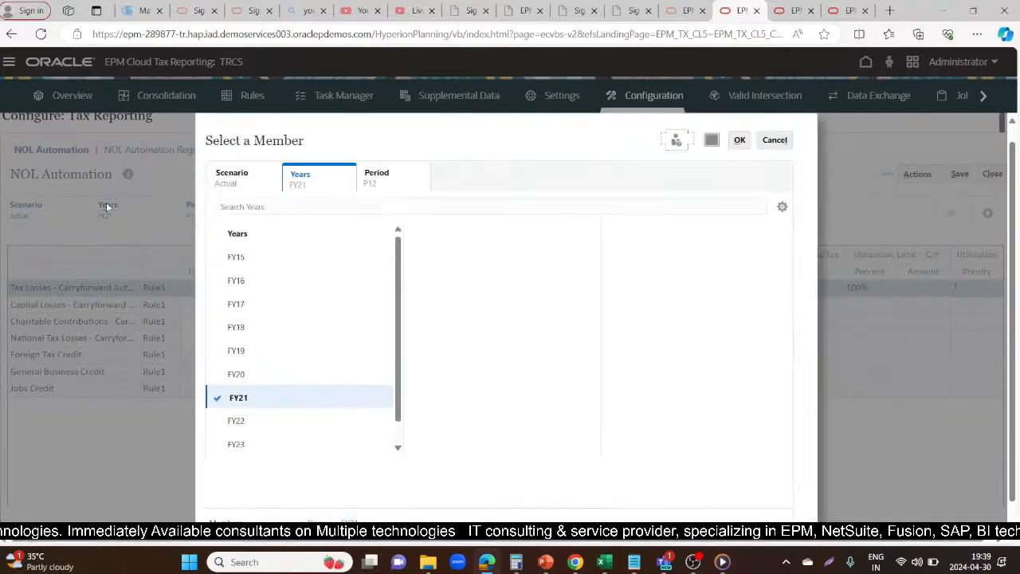
{"action": "left_click", "coordinate": [236, 423]}
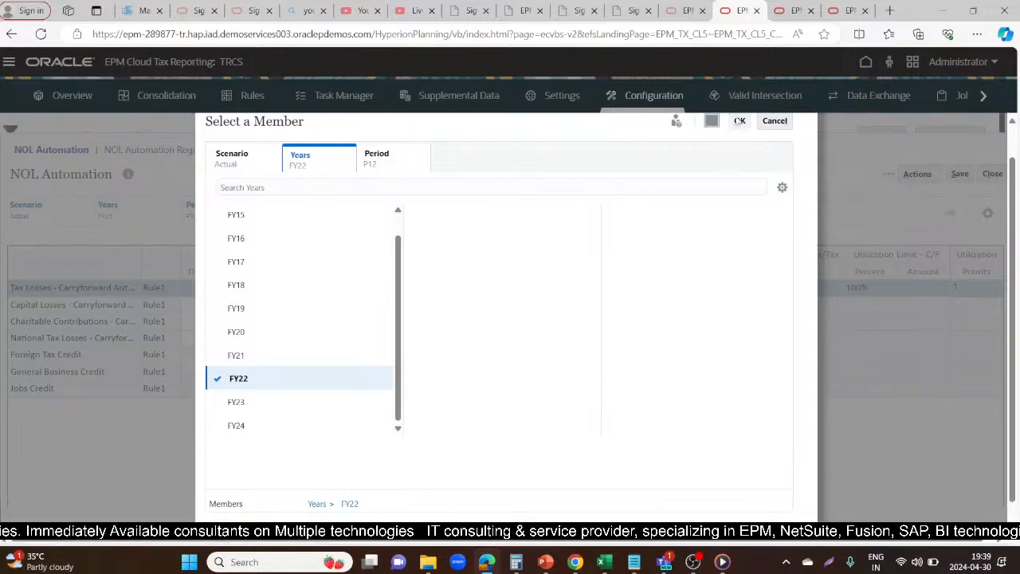
{"action": "left_click", "coordinate": [739, 121]}
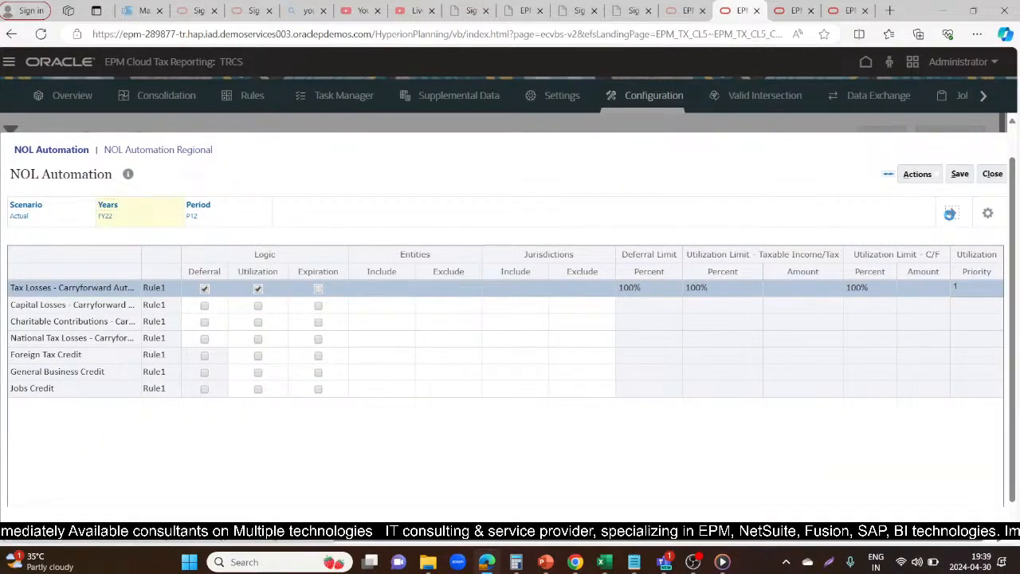
{"action": "left_click", "coordinate": [950, 214]}
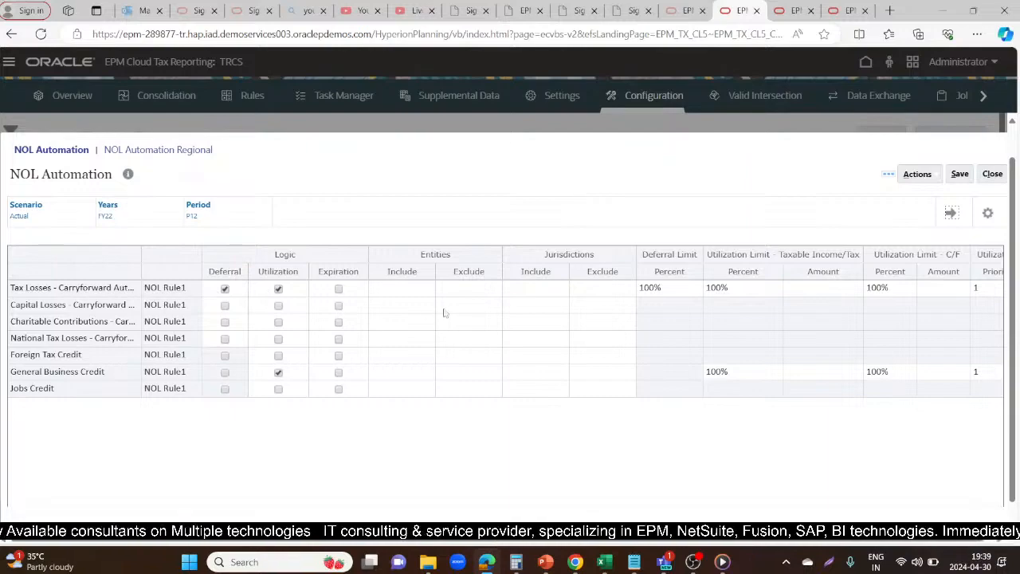
{"action": "left_click", "coordinate": [960, 179]}
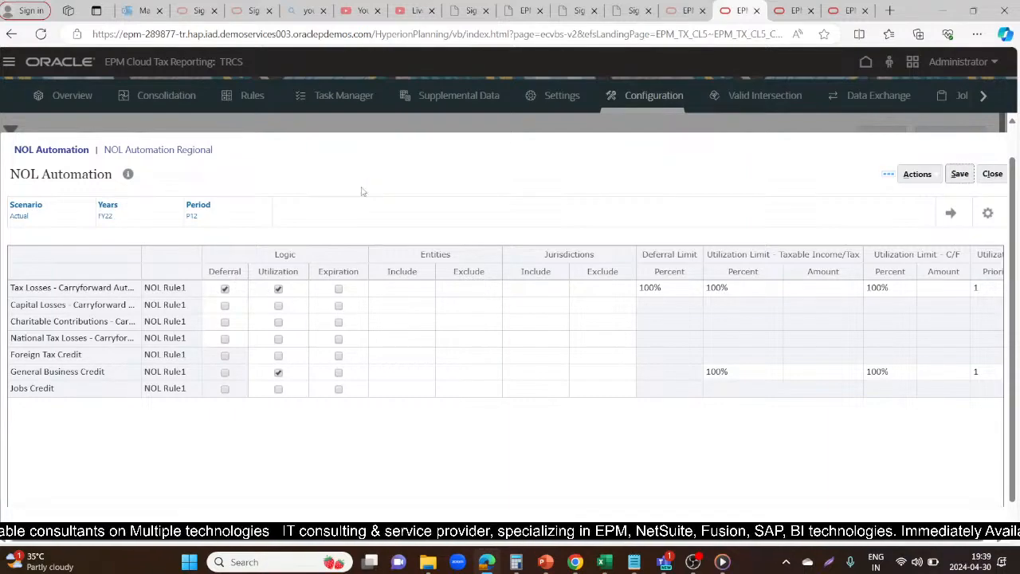
Return to the Current Provision form and change its year to FY22
{"action": "left_click", "coordinate": [846, 10]}
{"action": "left_click", "coordinate": [797, 9]}
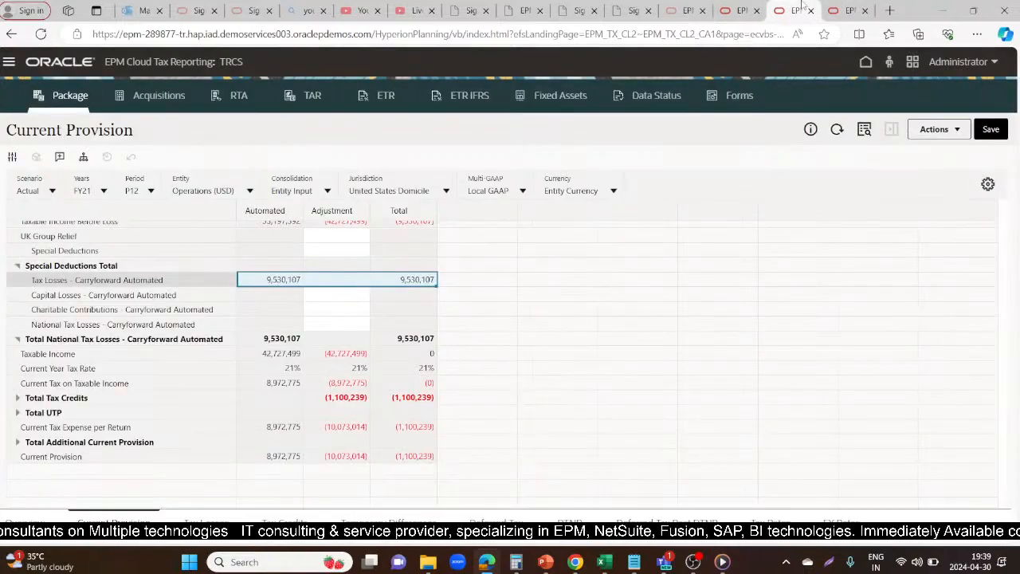
{"action": "left_click", "coordinate": [103, 191]}
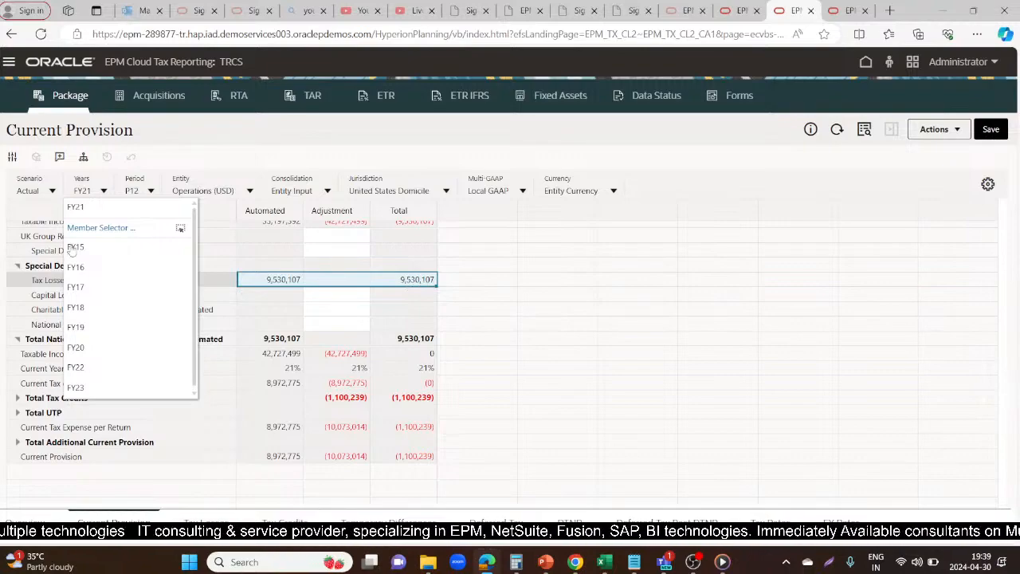
{"action": "left_click", "coordinate": [77, 368]}
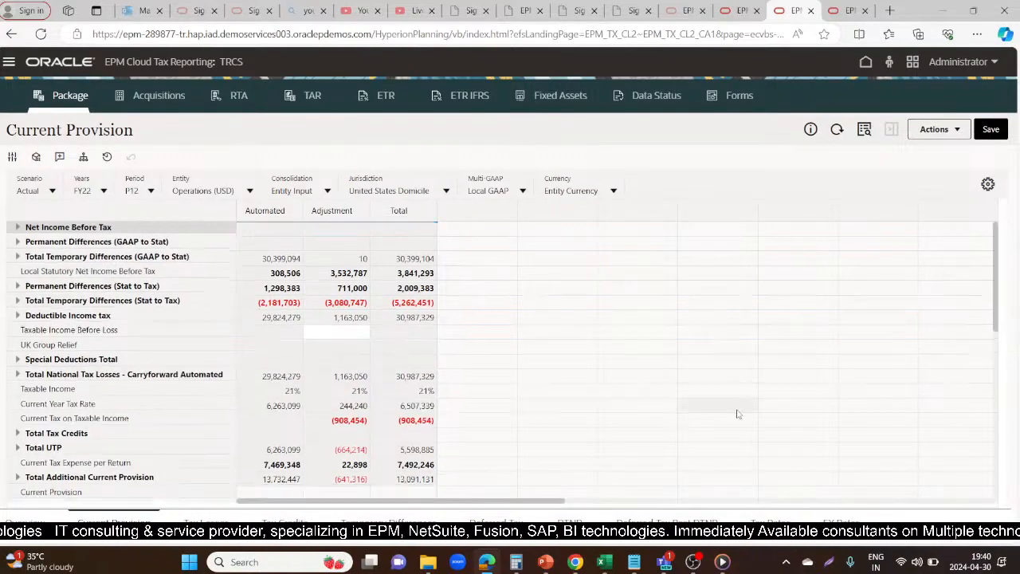
Examine the FY22 Taxable Income row and the Special Deductions Total and Total Tax Credits breakdowns in the Current Provision
{"action": "scroll", "coordinate": [229, 379], "scroll_direction": "down", "scroll_amount": 2}
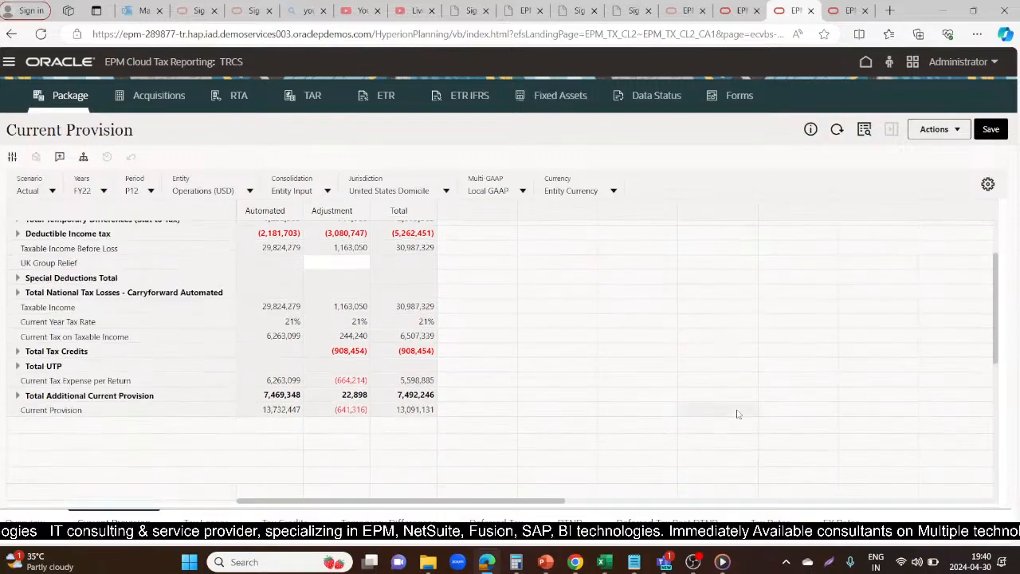
{"action": "left_click", "coordinate": [176, 304]}
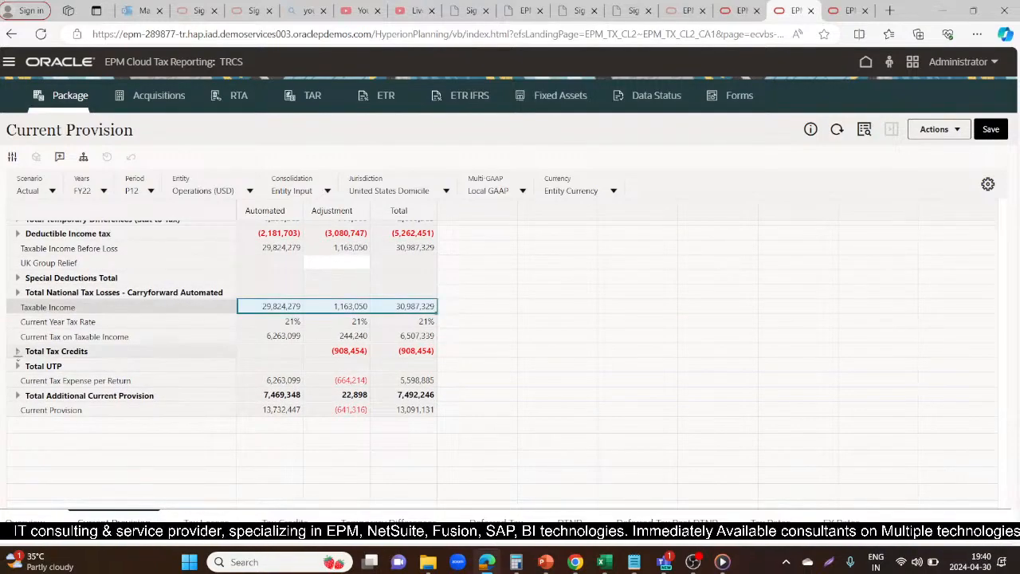
{"action": "left_click", "coordinate": [18, 351]}
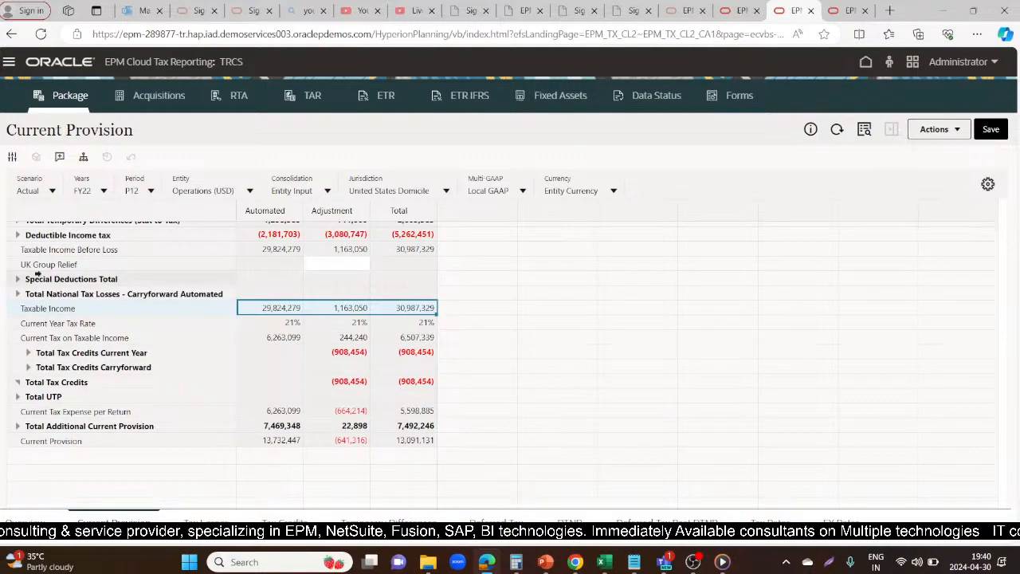
{"action": "left_click", "coordinate": [17, 279]}
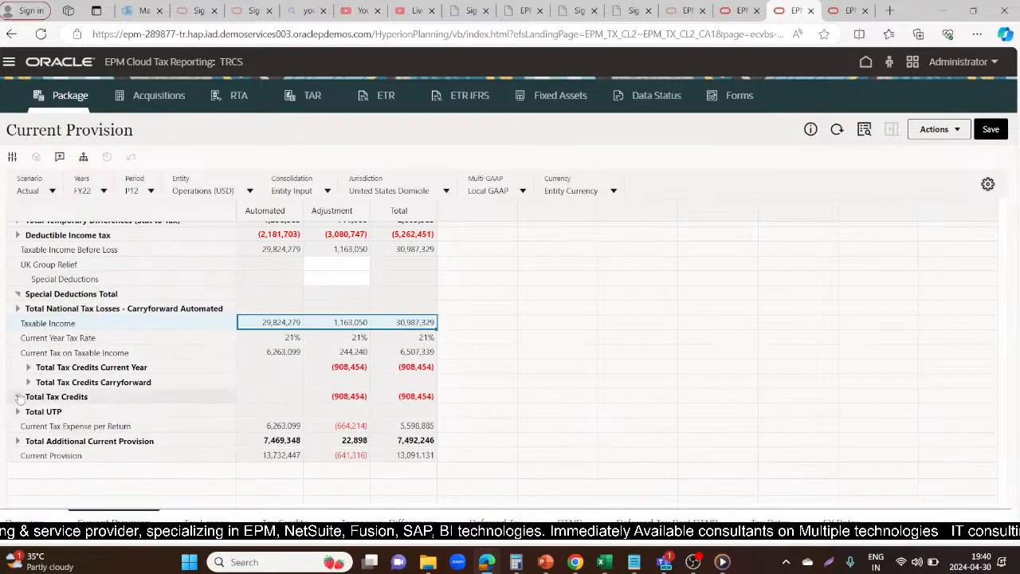
{"action": "left_click", "coordinate": [17, 397]}
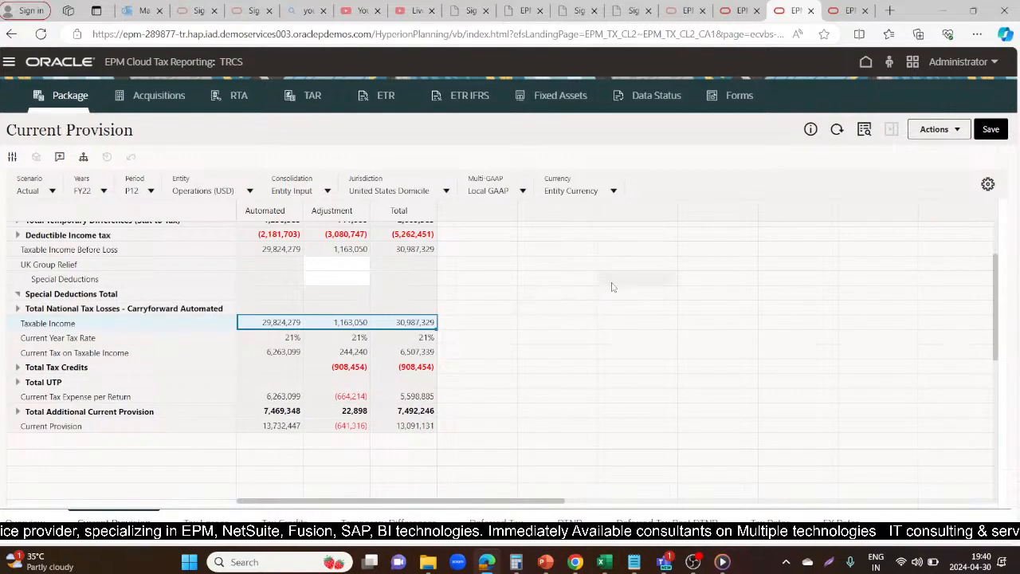
{"action": "scroll", "coordinate": [538, 330], "scroll_direction": "up", "scroll_amount": 3}
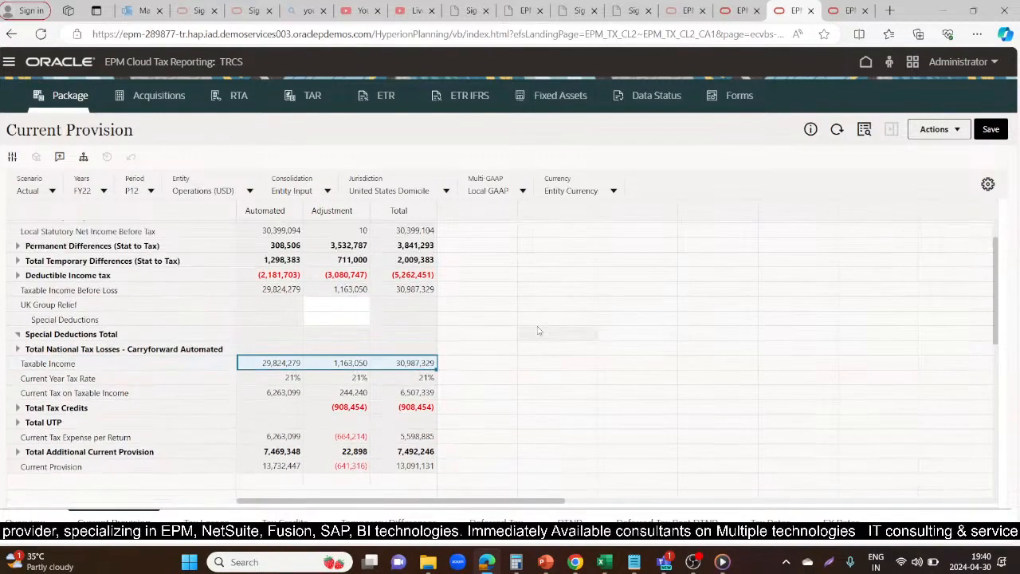
{"action": "scroll", "coordinate": [538, 330], "scroll_direction": "down", "scroll_amount": 3}
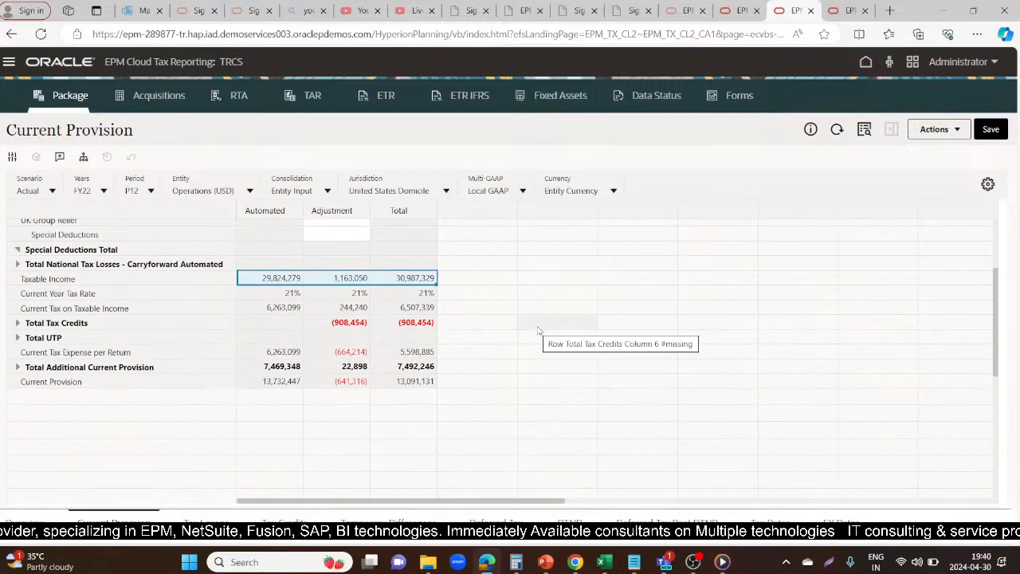
Expand the Deductible Income tax and Total National Tax Losses - Carryforward Automated rows and examine them alongside the FY22 total Taxable Income
{"action": "scroll", "coordinate": [522, 274], "scroll_direction": "up", "scroll_amount": 5}
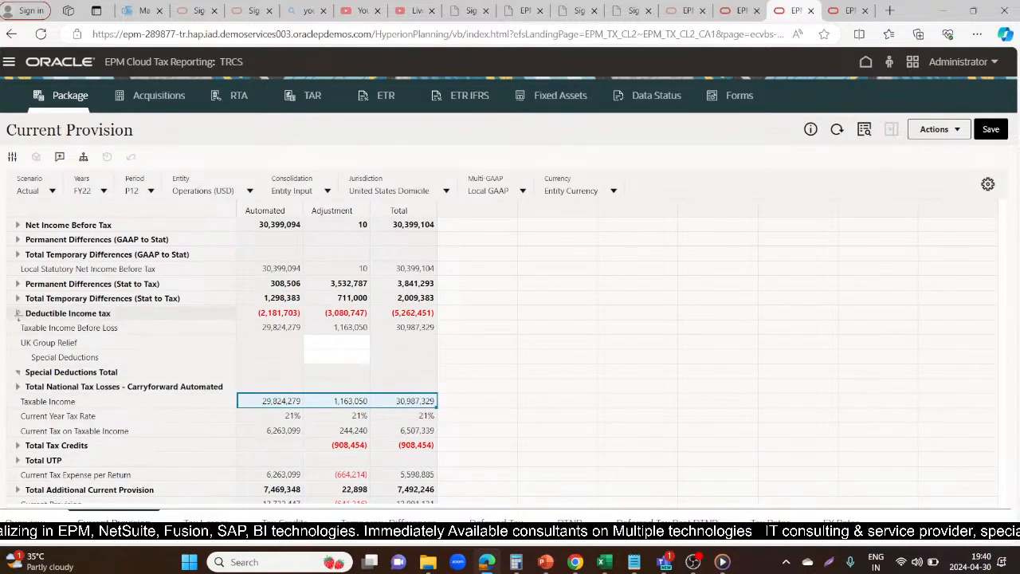
{"action": "left_click", "coordinate": [18, 314]}
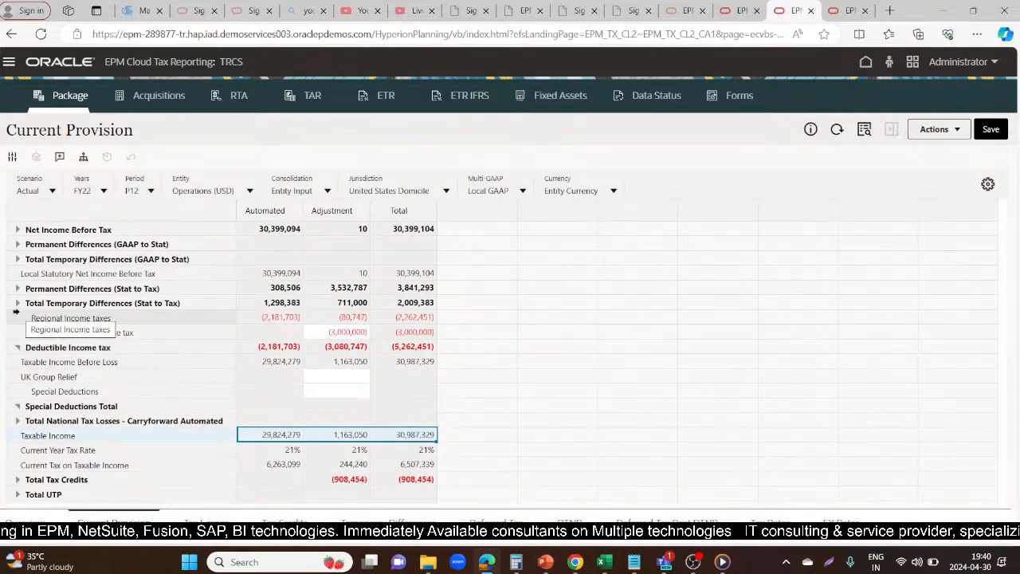
{"action": "double_click", "coordinate": [335, 332]}
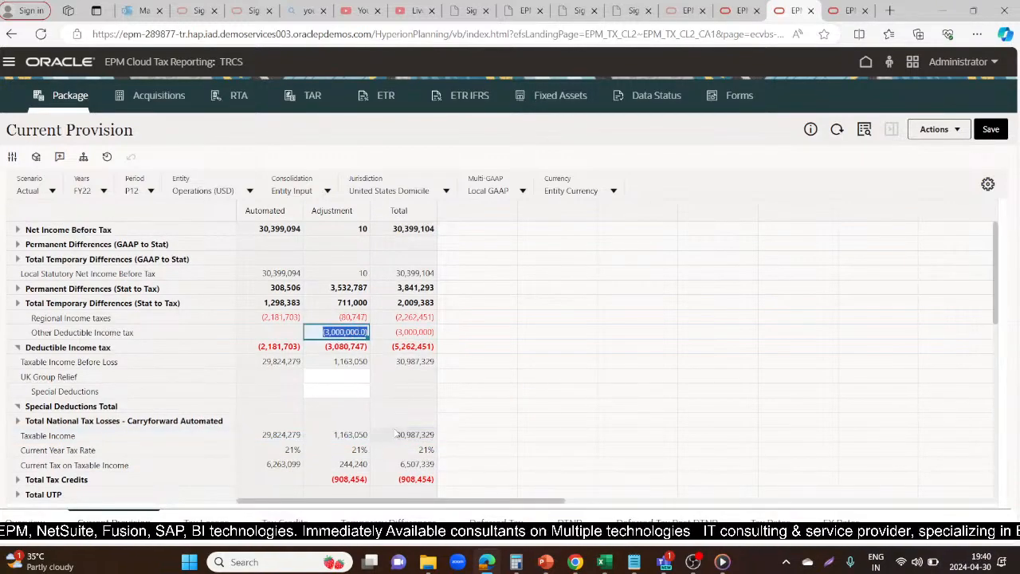
{"action": "left_click", "coordinate": [558, 420]}
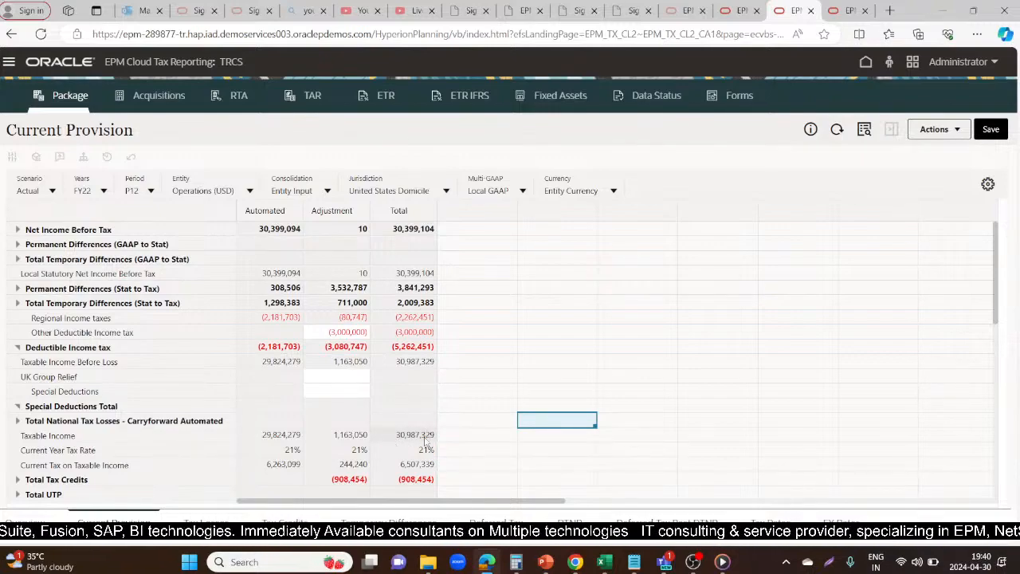
{"action": "mouse_move", "coordinate": [425, 442]}
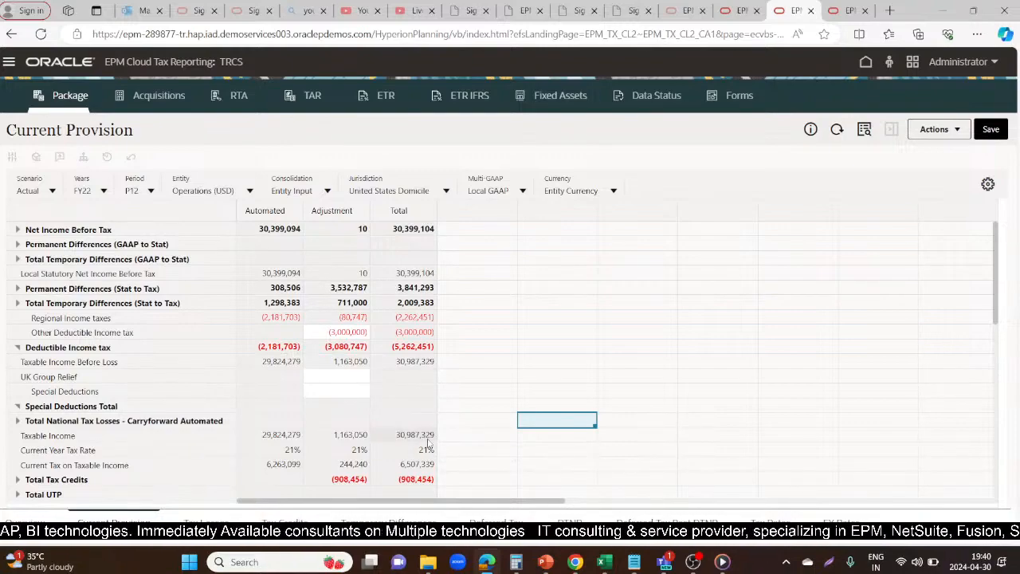
{"action": "left_click", "coordinate": [428, 439]}
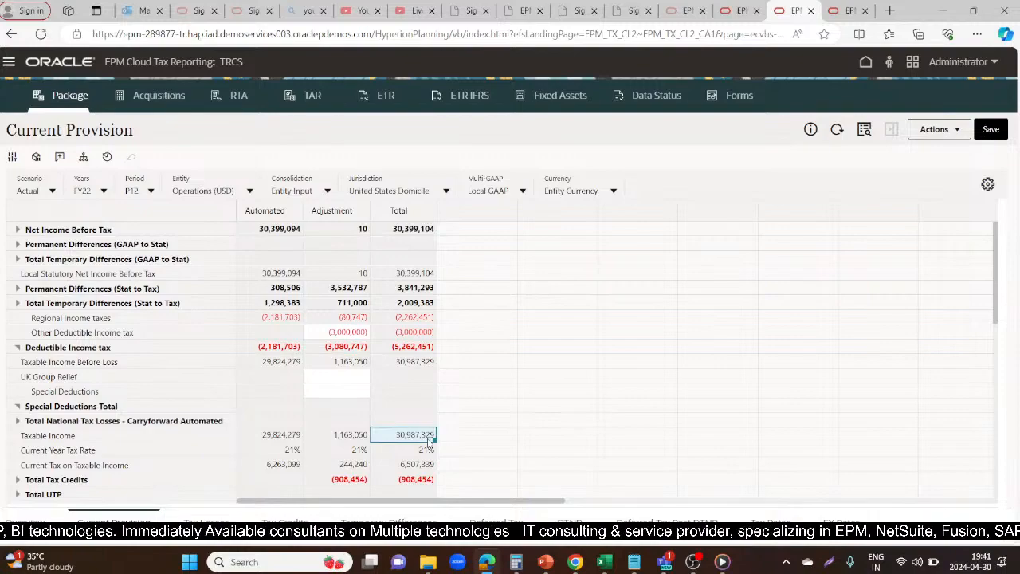
{"action": "left_click", "coordinate": [115, 420]}
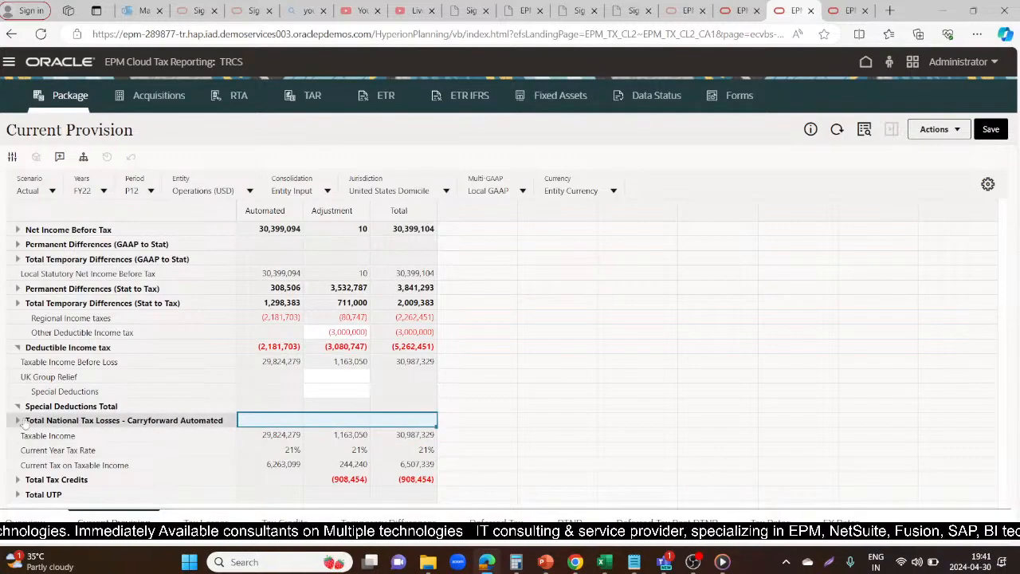
{"action": "left_click", "coordinate": [16, 420]}
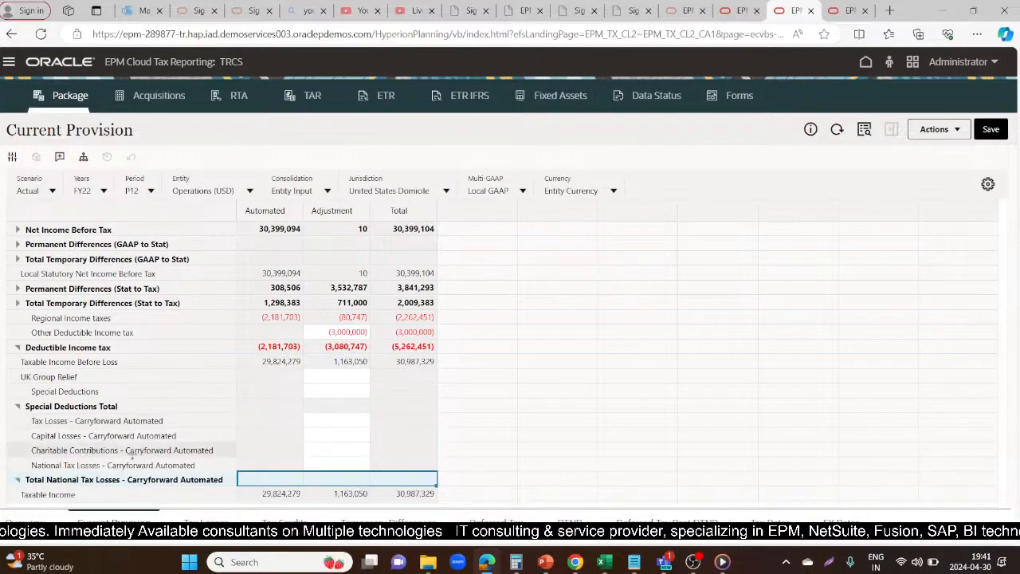
{"action": "left_click", "coordinate": [670, 331]}
{"action": "scroll", "coordinate": [684, 319], "scroll_direction": "down", "scroll_amount": 1}
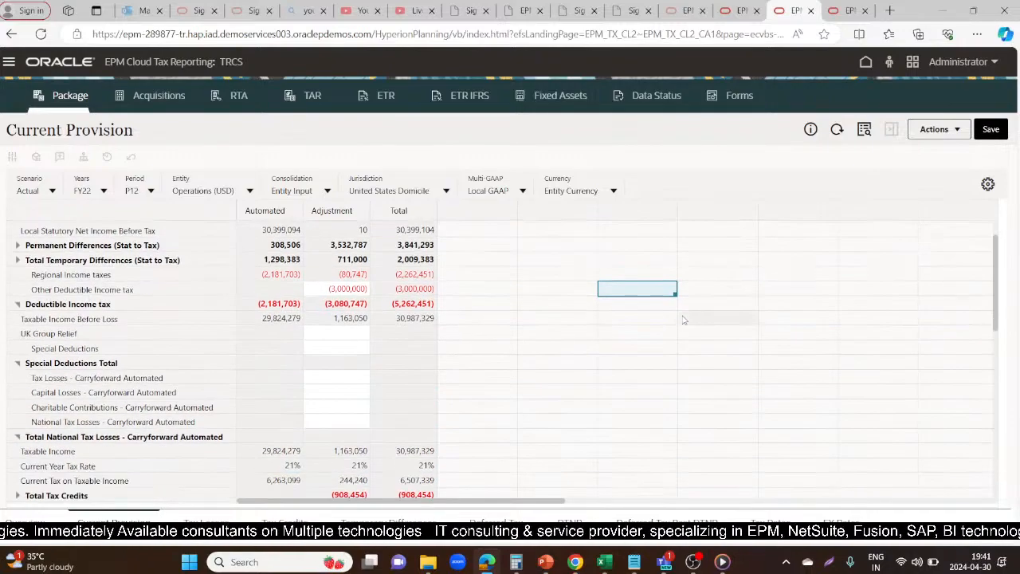
Launch the Force Consolidate rule for entity LE101, scenario Actual, period P12 and year FY22
{"action": "left_click", "coordinate": [959, 129]}
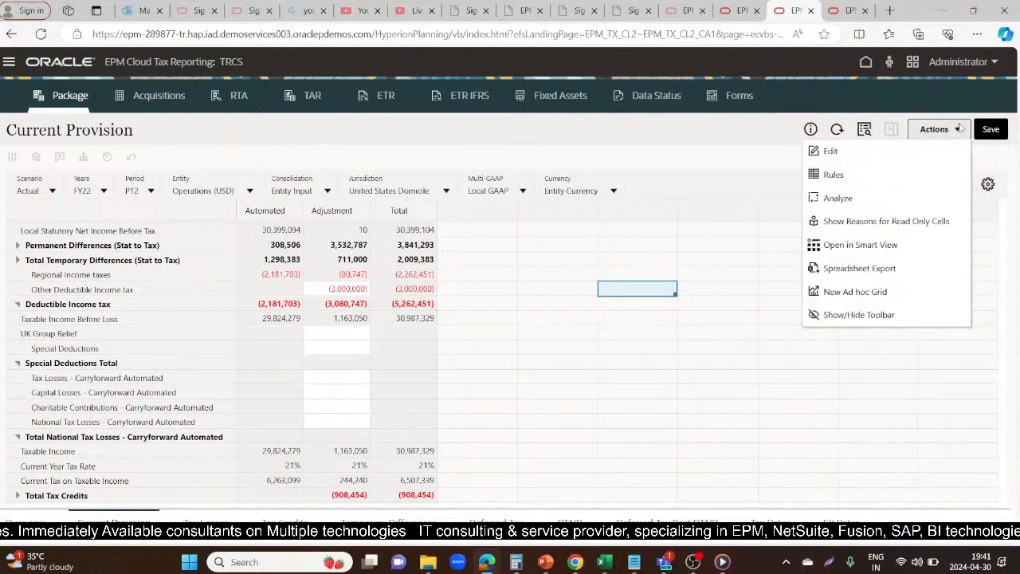
{"action": "left_click", "coordinate": [830, 175]}
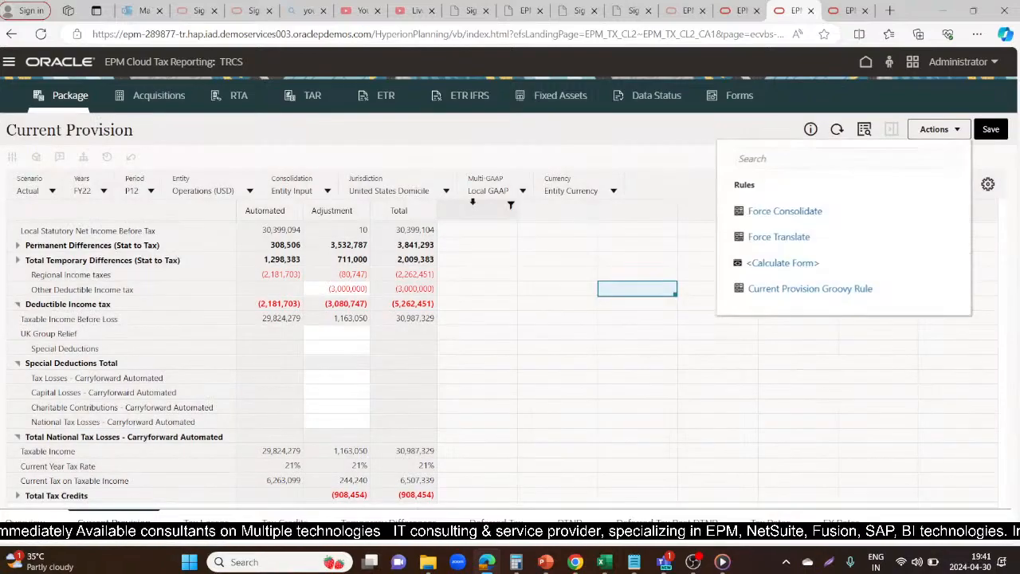
{"action": "left_click", "coordinate": [770, 211]}
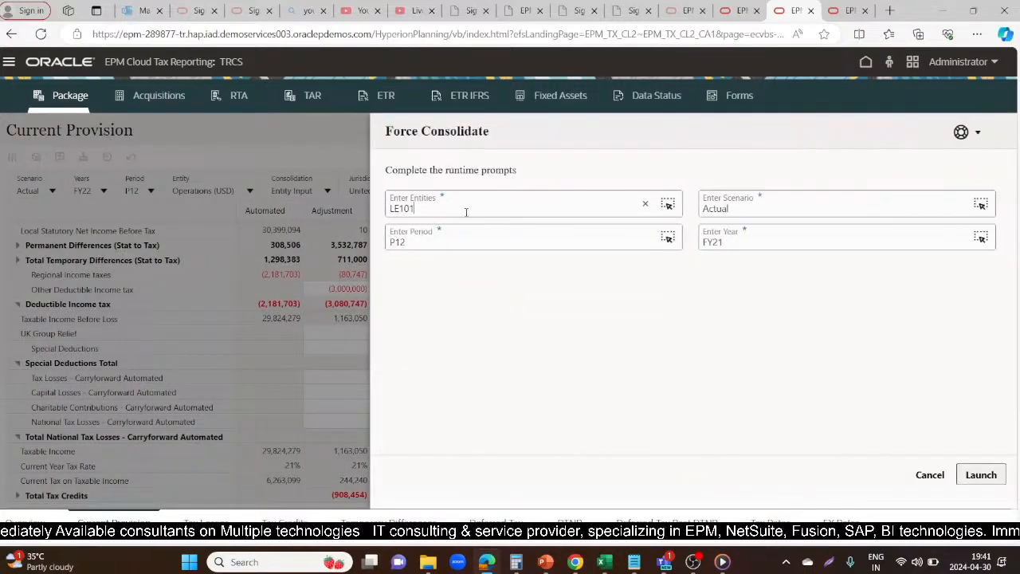
{"action": "left_click", "coordinate": [749, 237]}
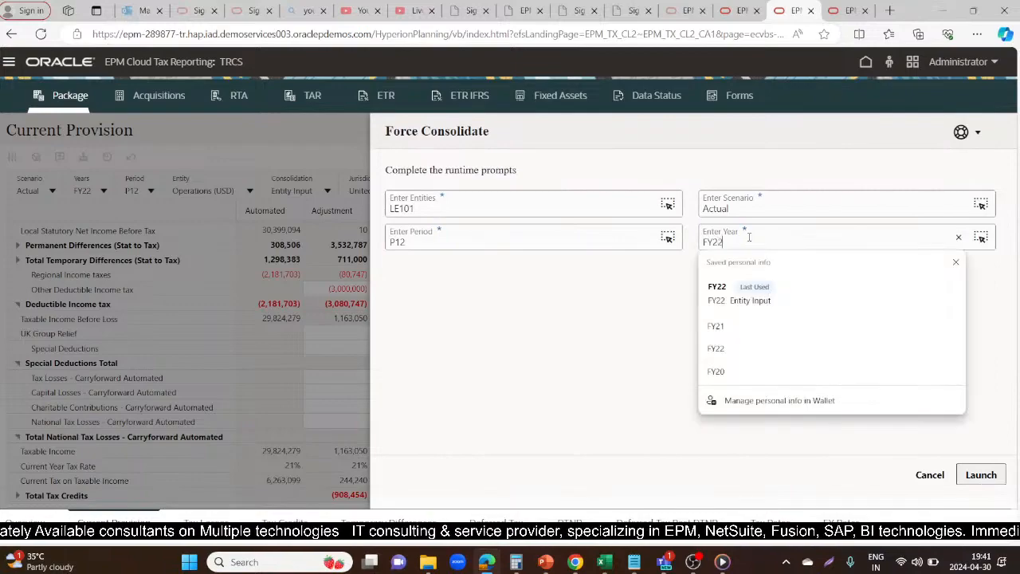
{"action": "left_click", "coordinate": [735, 278]}
{"action": "left_click", "coordinate": [989, 478]}
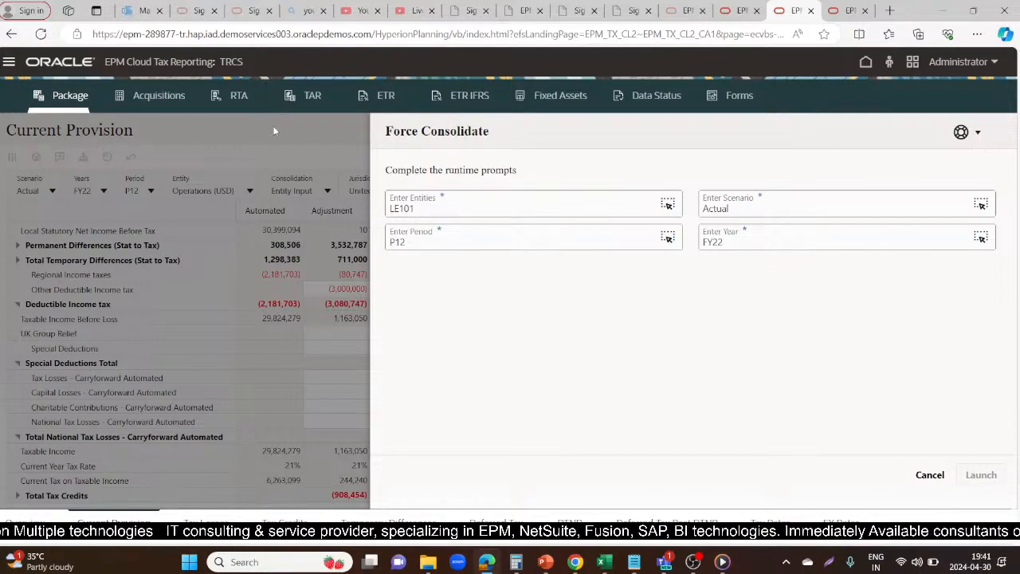
{"action": "left_click", "coordinate": [980, 134]}
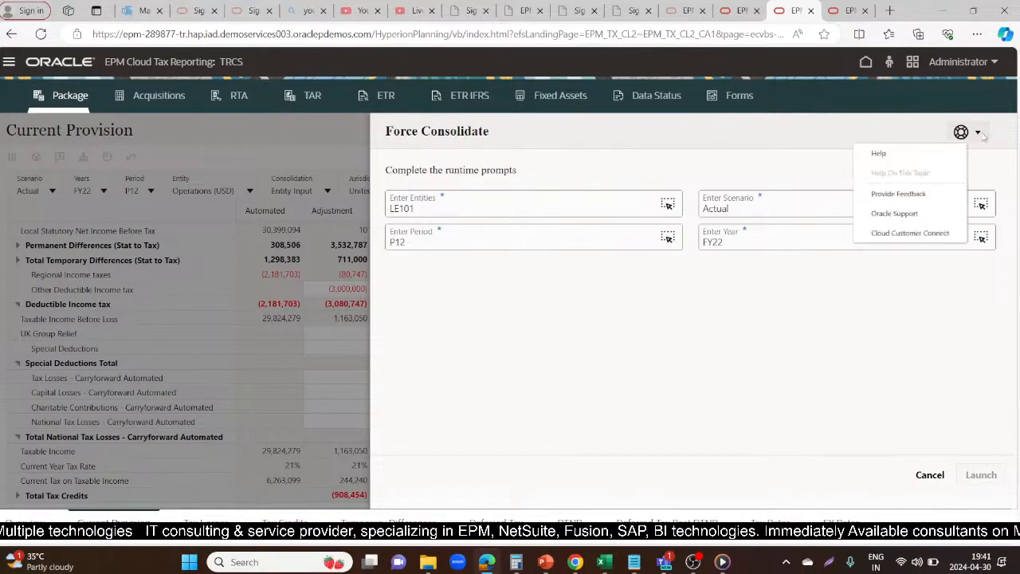
{"action": "left_click", "coordinate": [187, 287]}
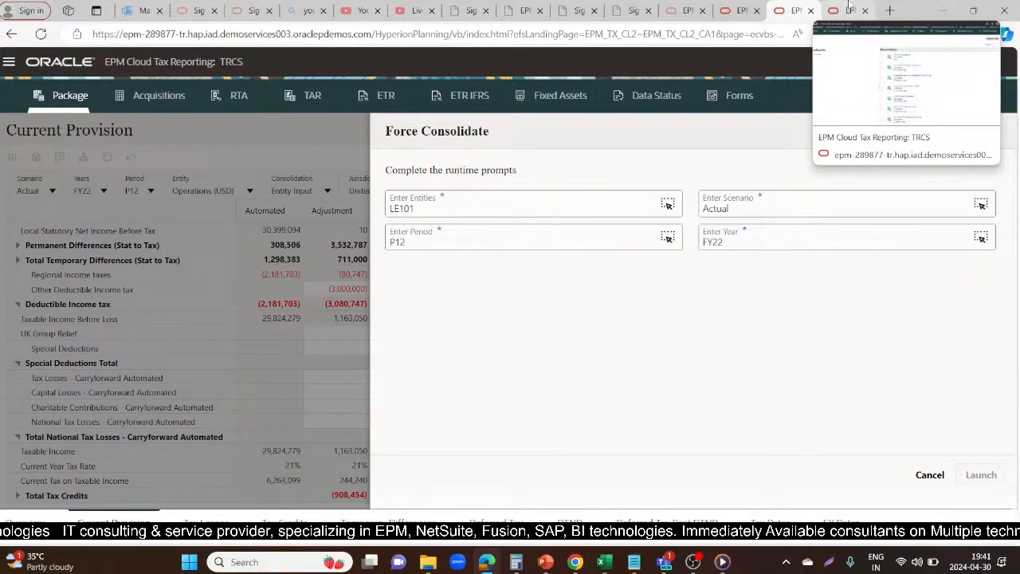
Go to the Jobs page and repeatedly refresh Recent Activity to monitor the FY22 Force Consolidate job
{"action": "left_click", "coordinate": [850, 8]}
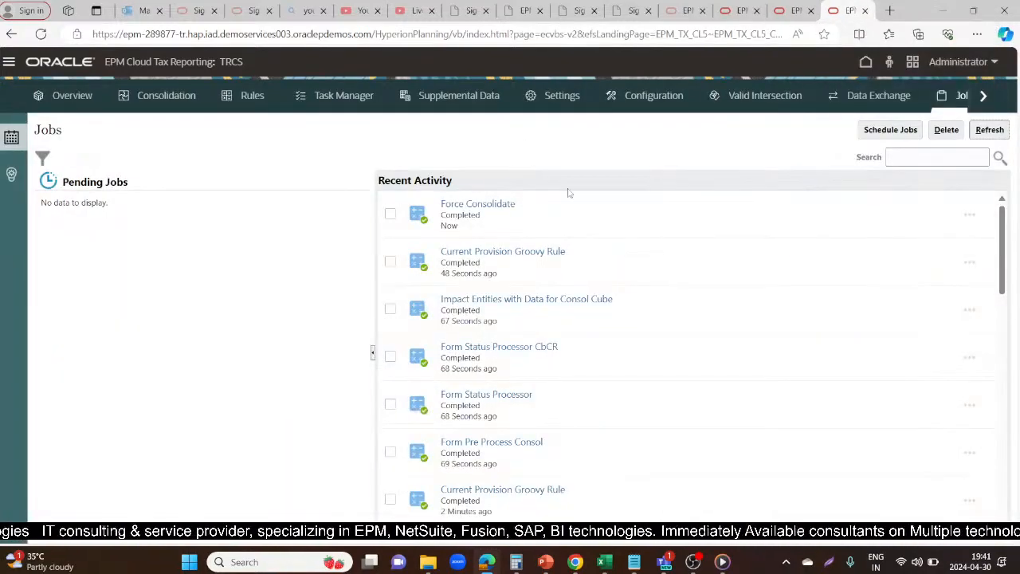
{"action": "left_click", "coordinate": [998, 132]}
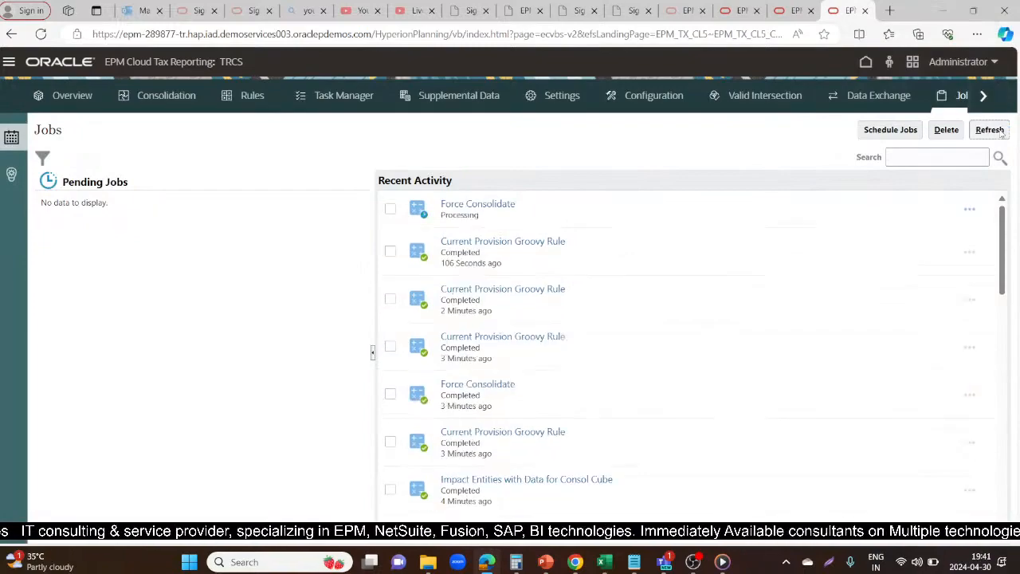
{"action": "left_click", "coordinate": [1002, 133]}
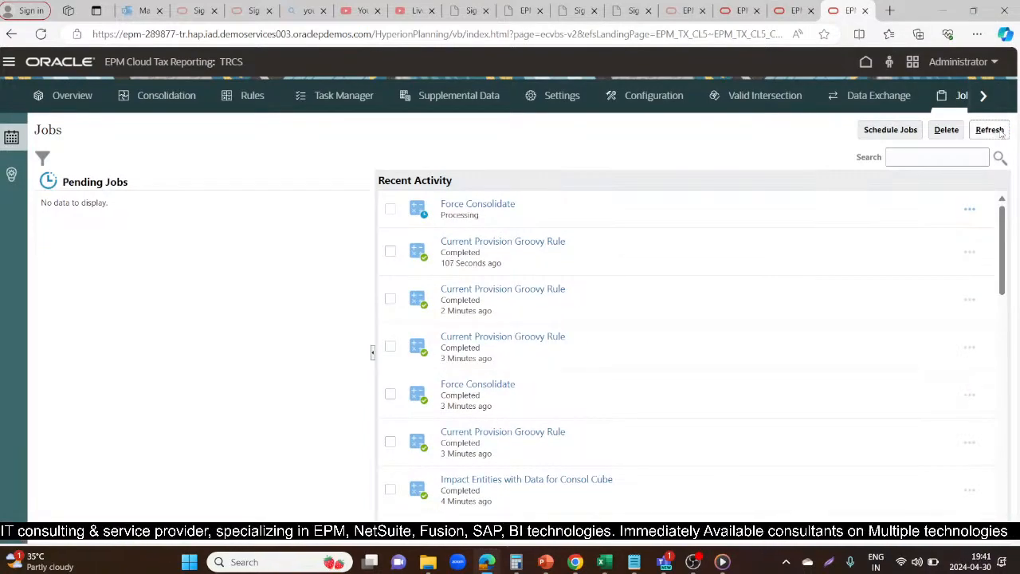
{"action": "left_click", "coordinate": [1001, 133]}
{"action": "left_click", "coordinate": [1002, 134]}
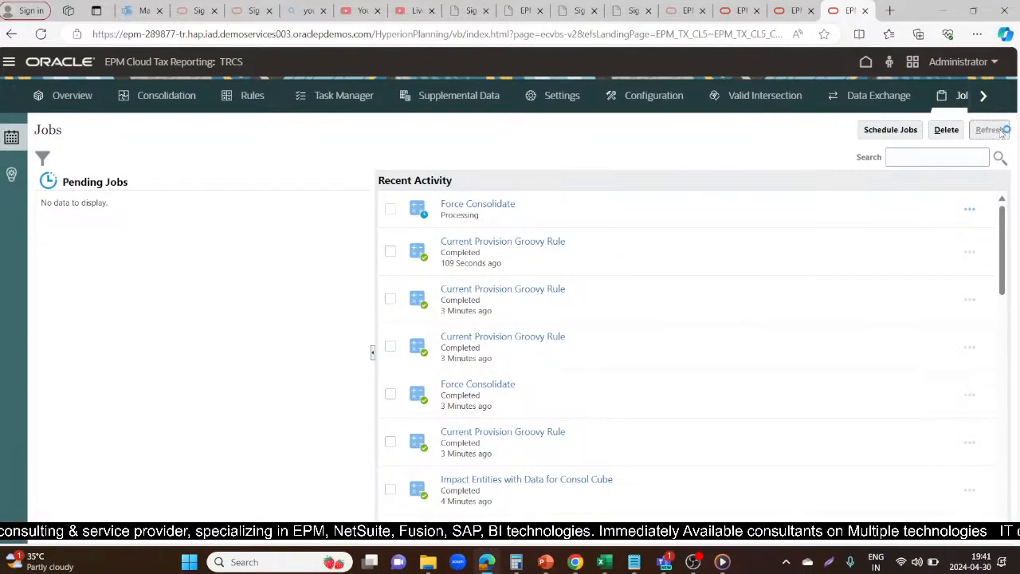
{"action": "left_click", "coordinate": [1002, 134]}
{"action": "left_click", "coordinate": [1003, 134]}
{"action": "left_click", "coordinate": [1002, 134]}
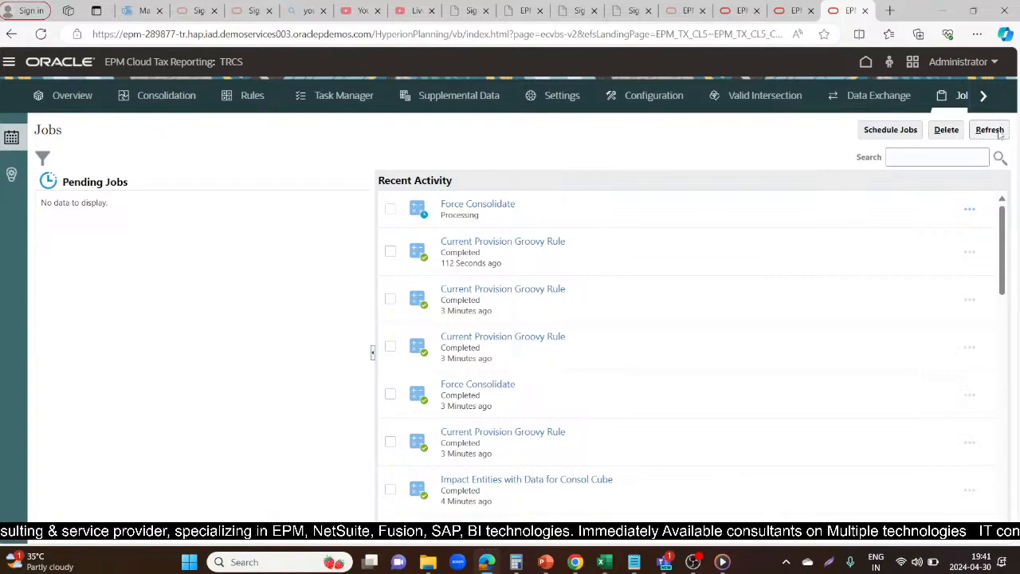
{"action": "left_click", "coordinate": [1002, 134]}
{"action": "left_click", "coordinate": [1002, 134]}
{"action": "left_click", "coordinate": [1001, 134]}
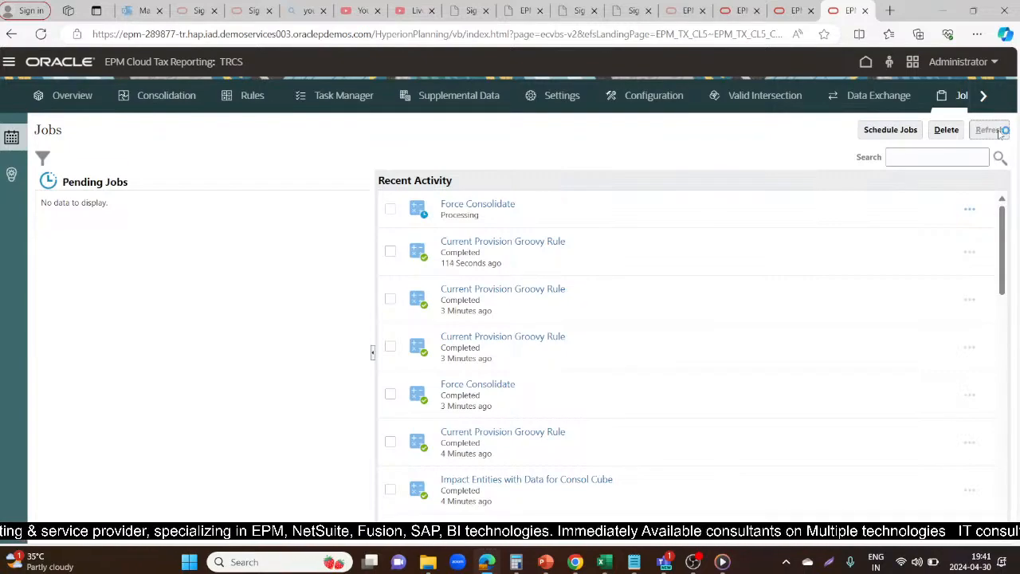
{"action": "left_click", "coordinate": [1003, 134]}
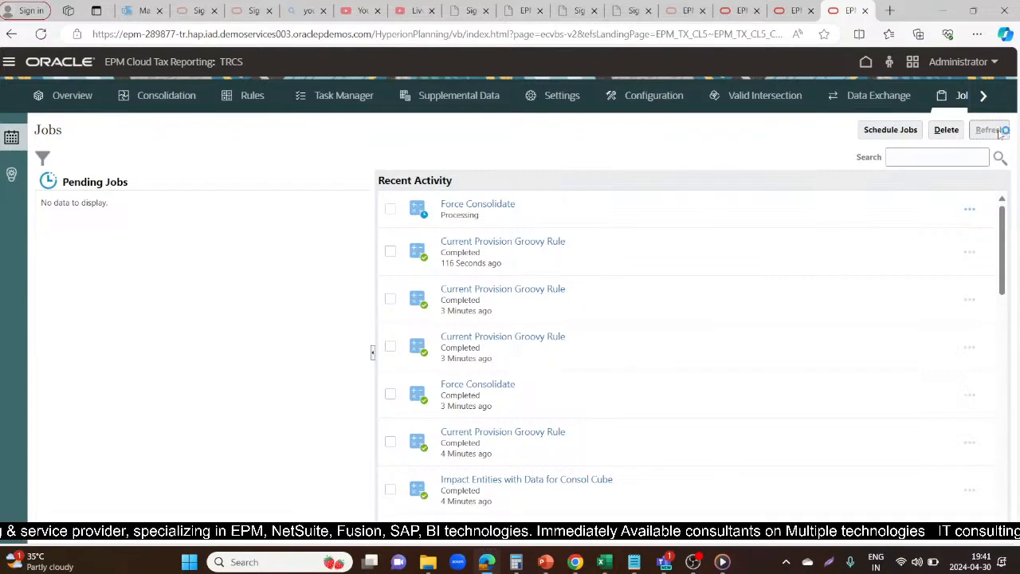
{"action": "left_click", "coordinate": [1002, 134]}
{"action": "left_click", "coordinate": [1003, 134]}
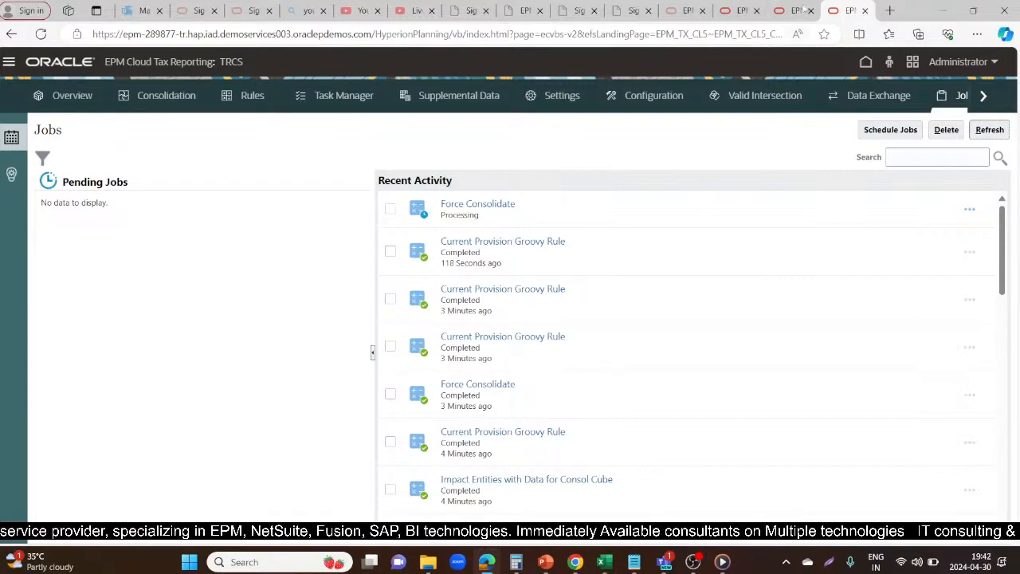
Keep refreshing Recent Activity to track the FY22 Force Consolidate job, checking back on the LE101 runtime prompts in between
{"action": "left_click", "coordinate": [789, 10]}
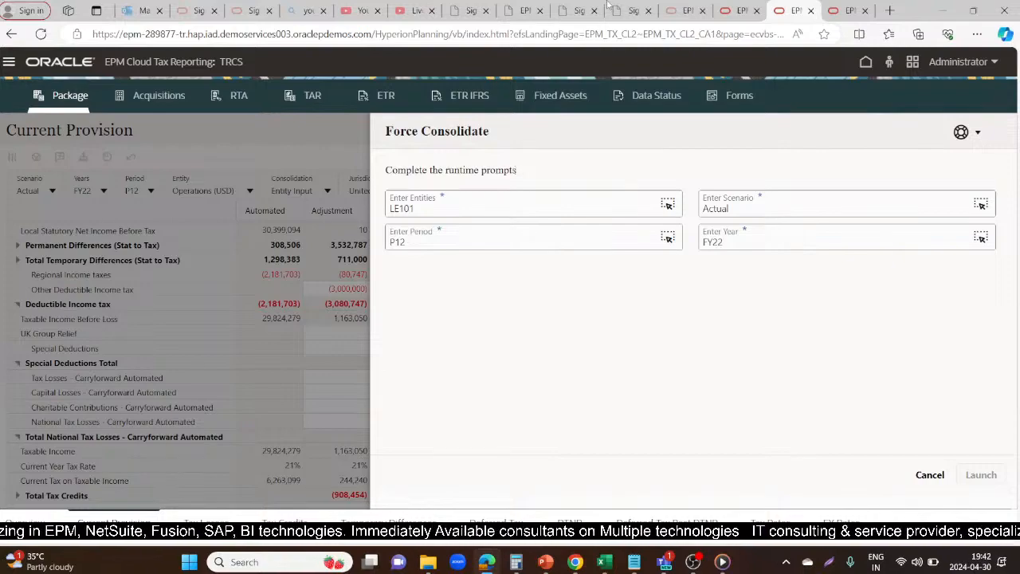
{"action": "left_click", "coordinate": [846, 10]}
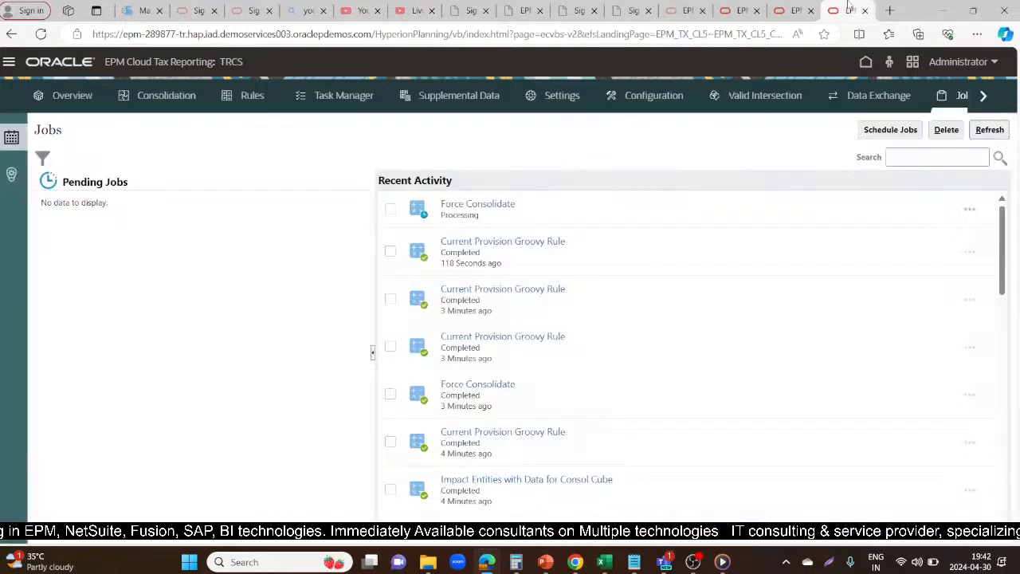
{"action": "left_click", "coordinate": [990, 131]}
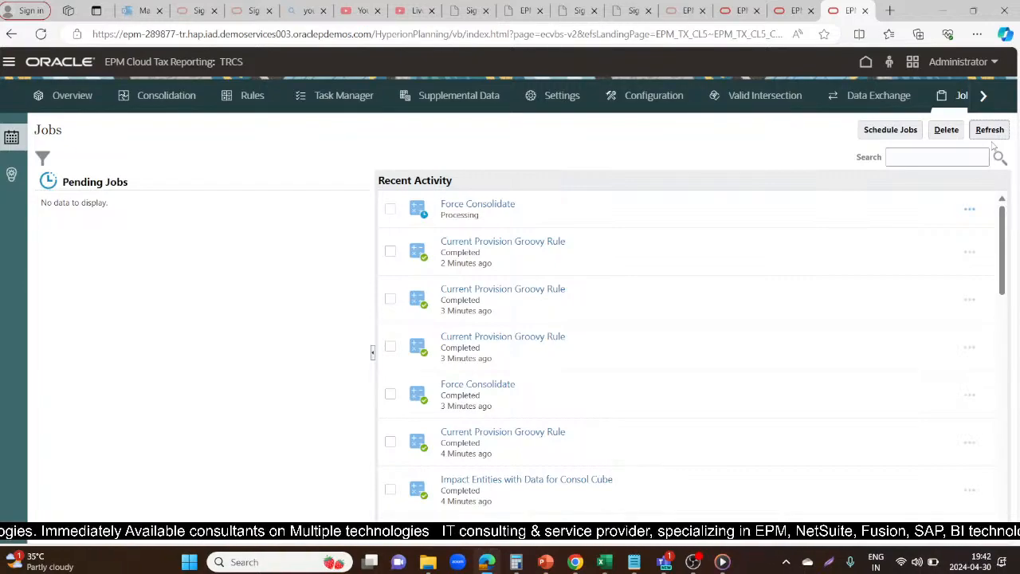
{"action": "left_click", "coordinate": [997, 130]}
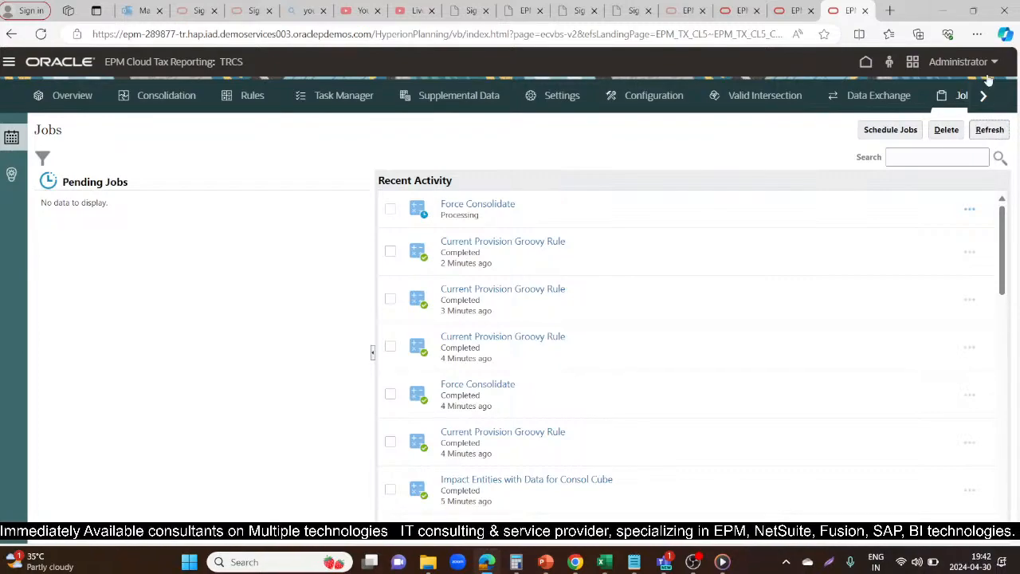
{"action": "left_click", "coordinate": [999, 134]}
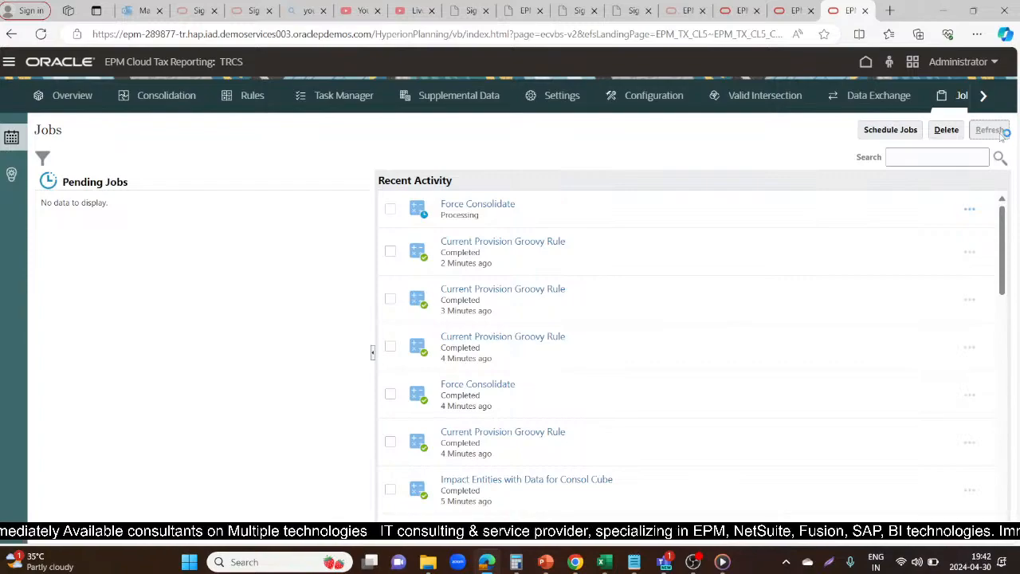
{"action": "left_click", "coordinate": [1000, 134]}
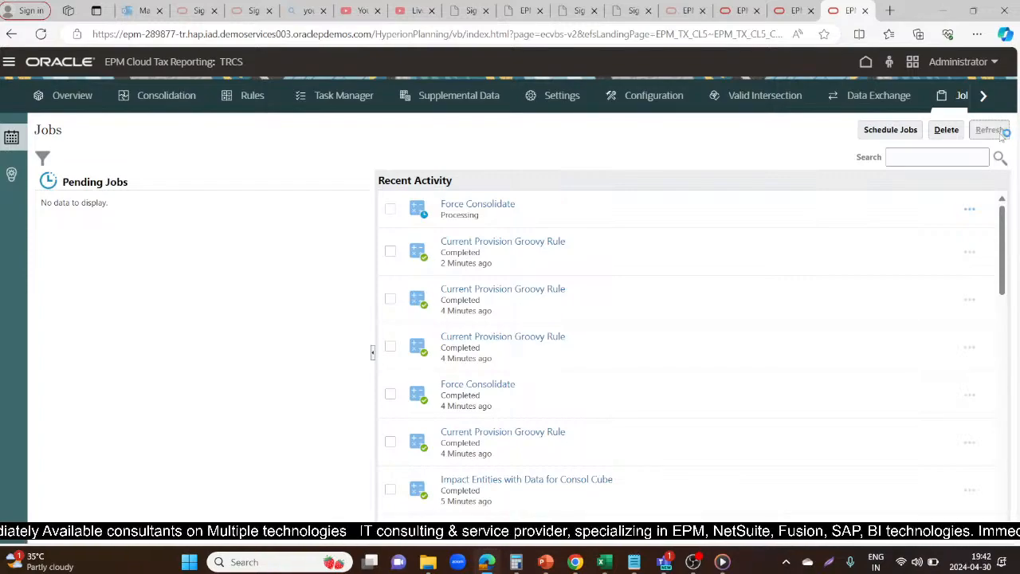
{"action": "left_click", "coordinate": [1000, 134]}
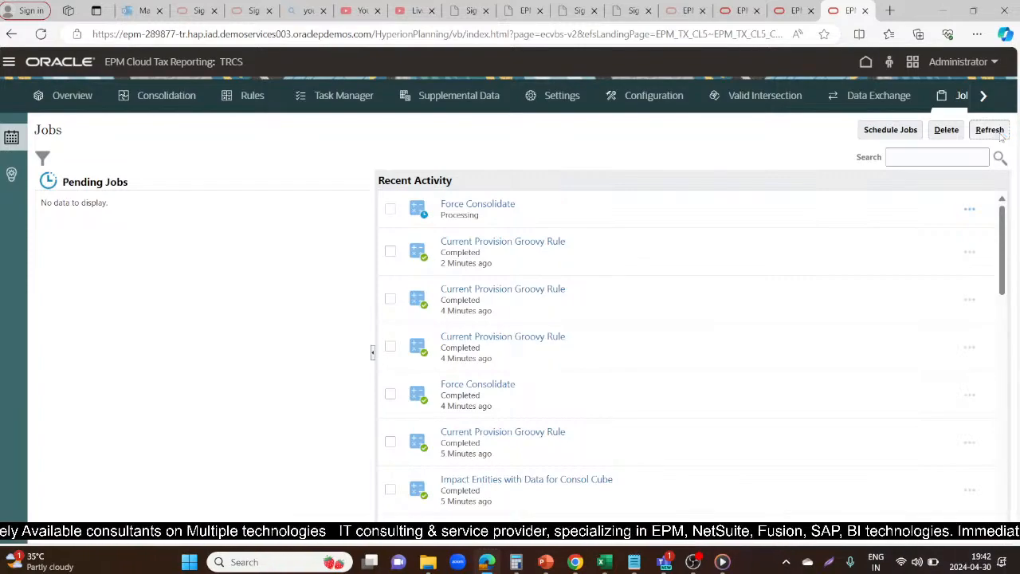
{"action": "left_click", "coordinate": [1000, 134]}
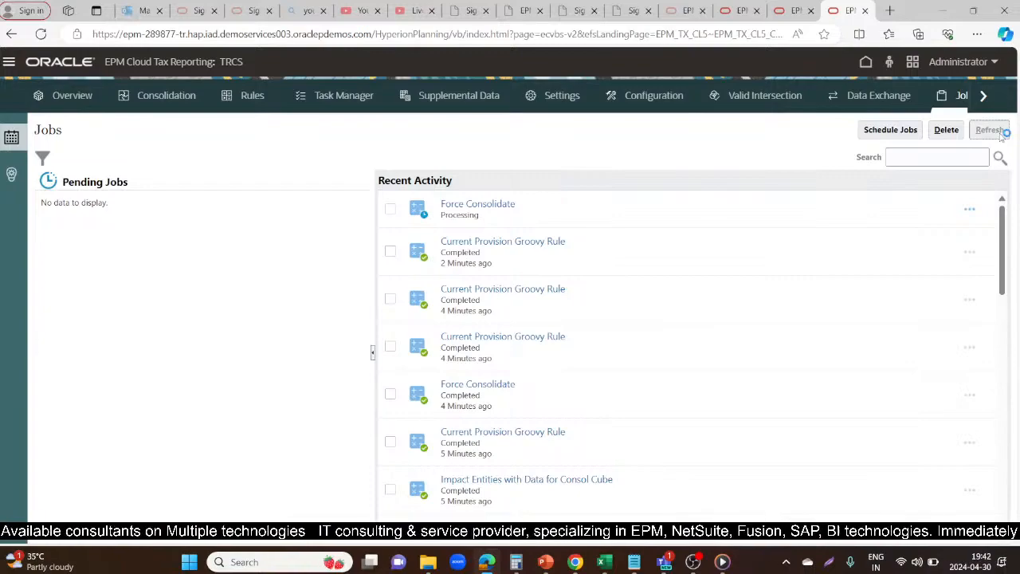
{"action": "left_click", "coordinate": [1000, 134]}
{"action": "left_click", "coordinate": [788, 9]}
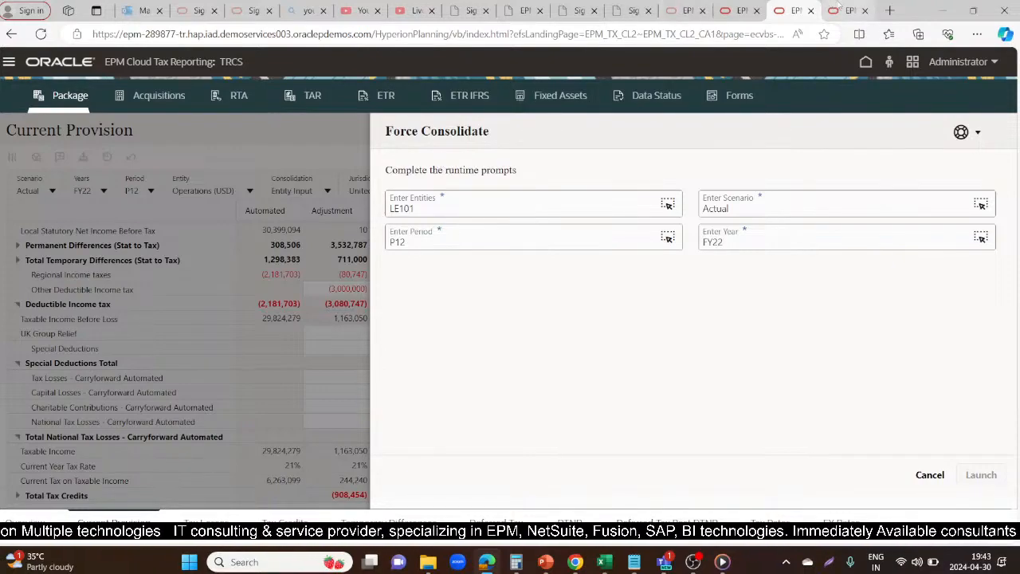
{"action": "left_click", "coordinate": [847, 10]}
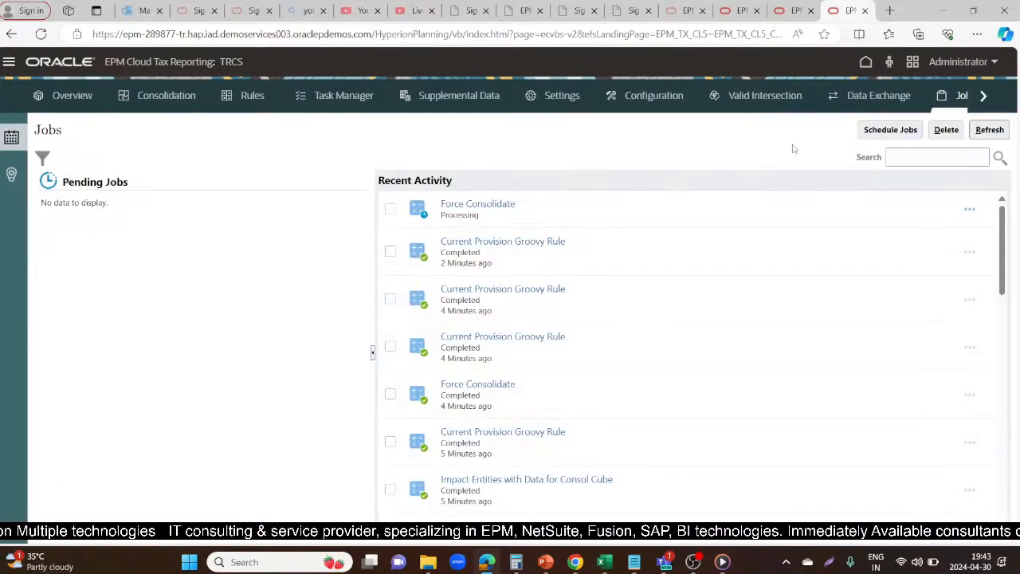
{"action": "left_click", "coordinate": [989, 130]}
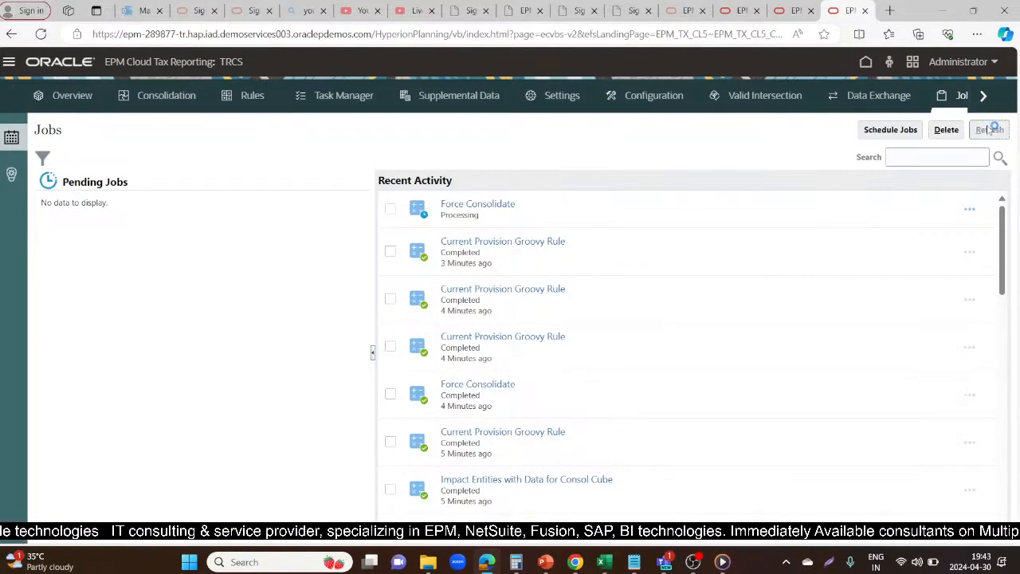
{"action": "left_click", "coordinate": [990, 130]}
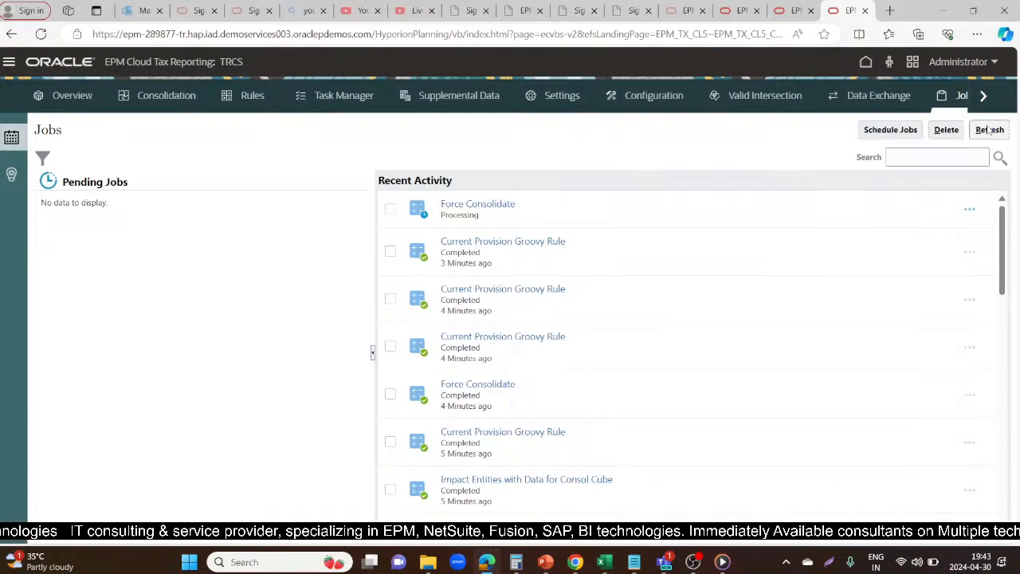
{"action": "left_click", "coordinate": [781, 9]}
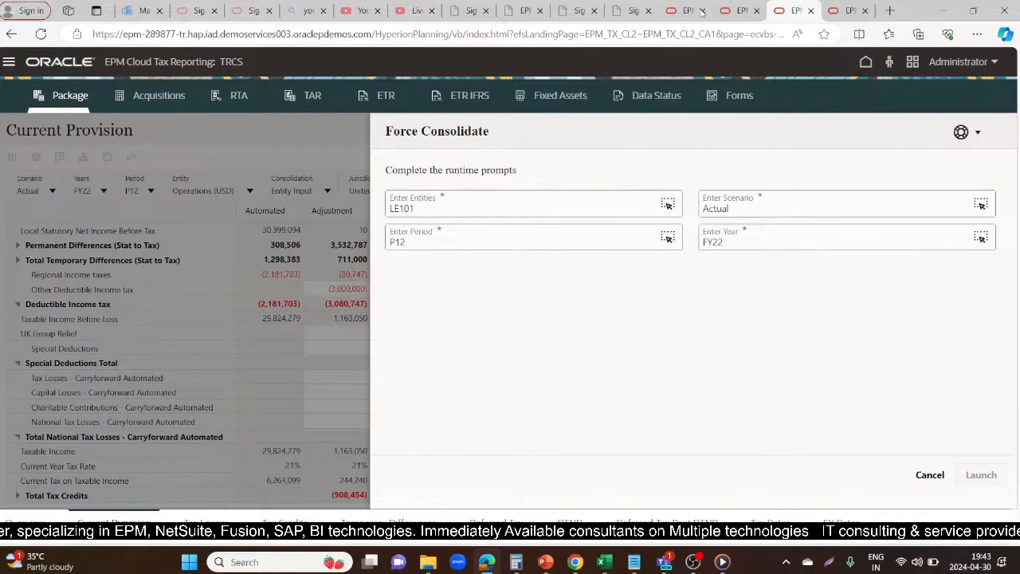
{"action": "left_click", "coordinate": [841, 10]}
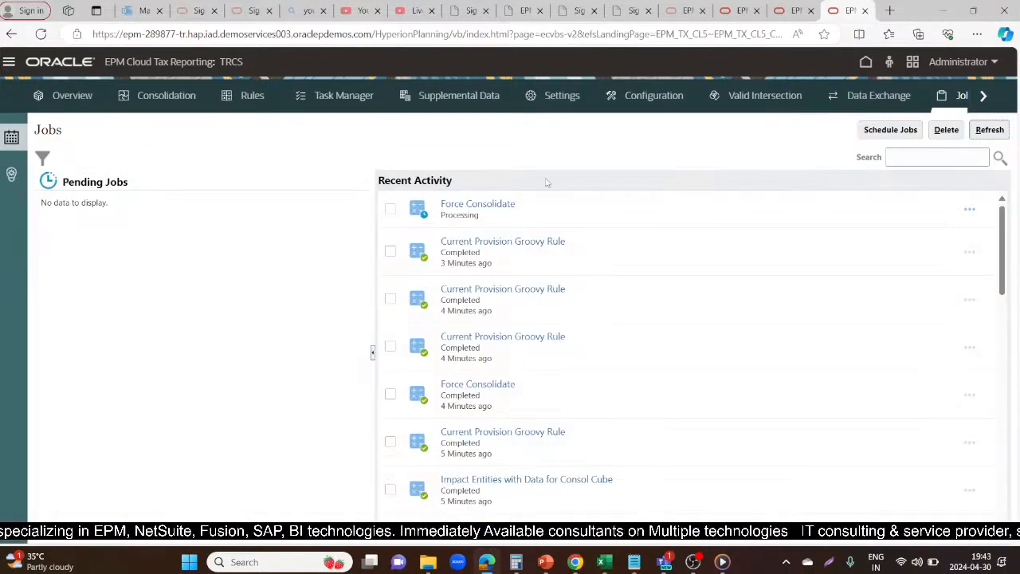
{"action": "left_click", "coordinate": [988, 130]}
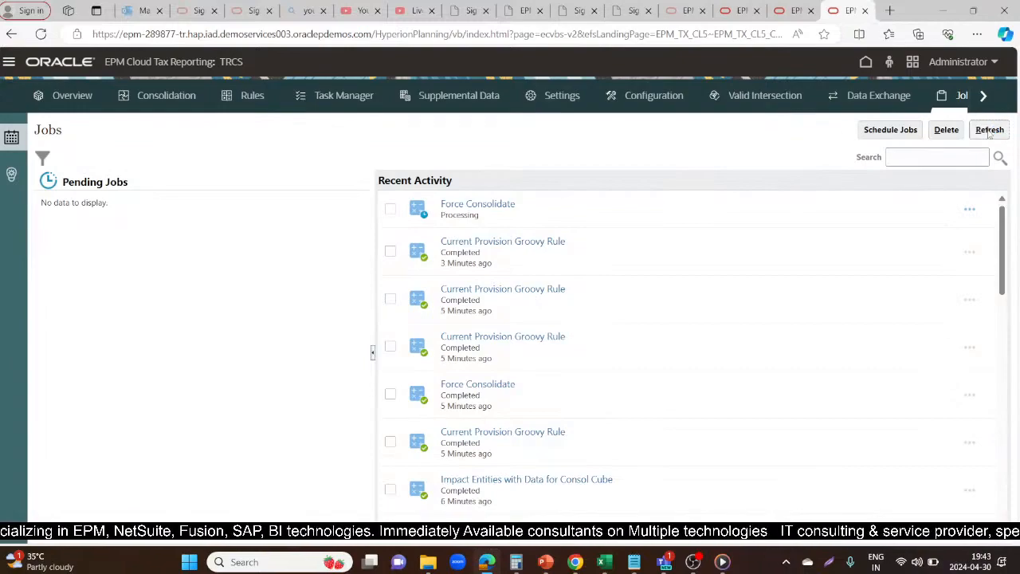
{"action": "left_click", "coordinate": [988, 131]}
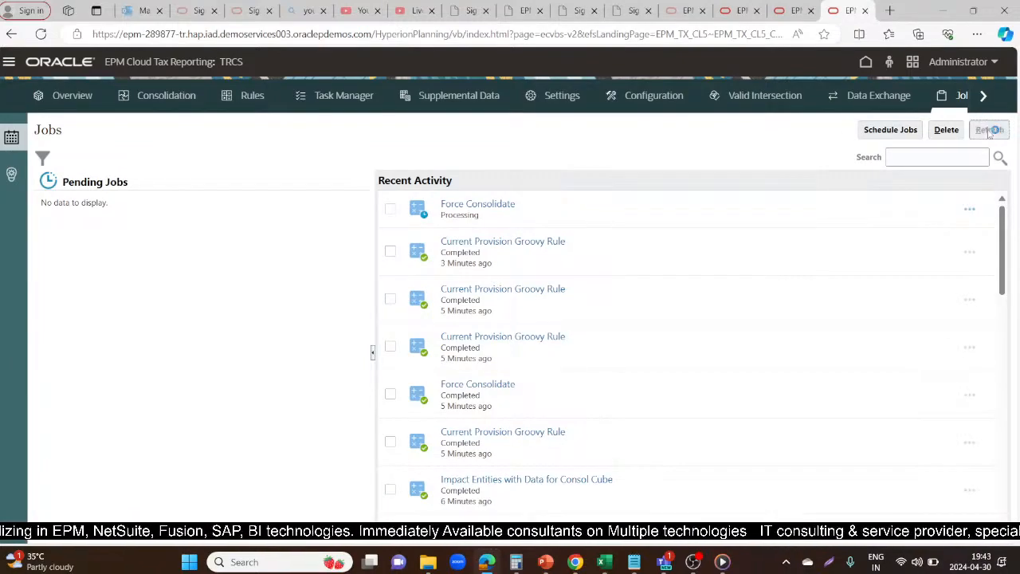
{"action": "left_click", "coordinate": [989, 131]}
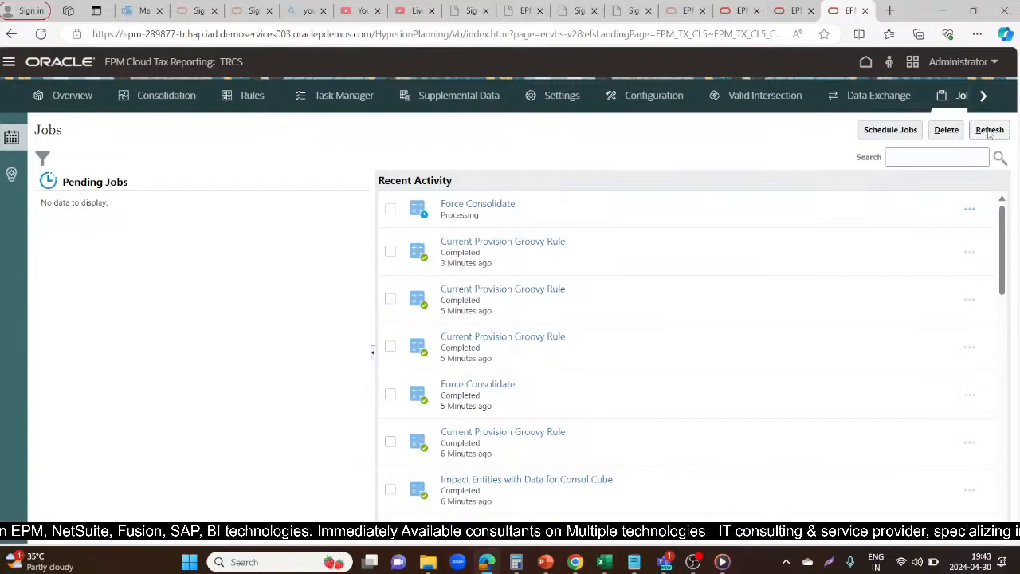
{"action": "left_click", "coordinate": [990, 131]}
{"action": "left_click", "coordinate": [989, 130]}
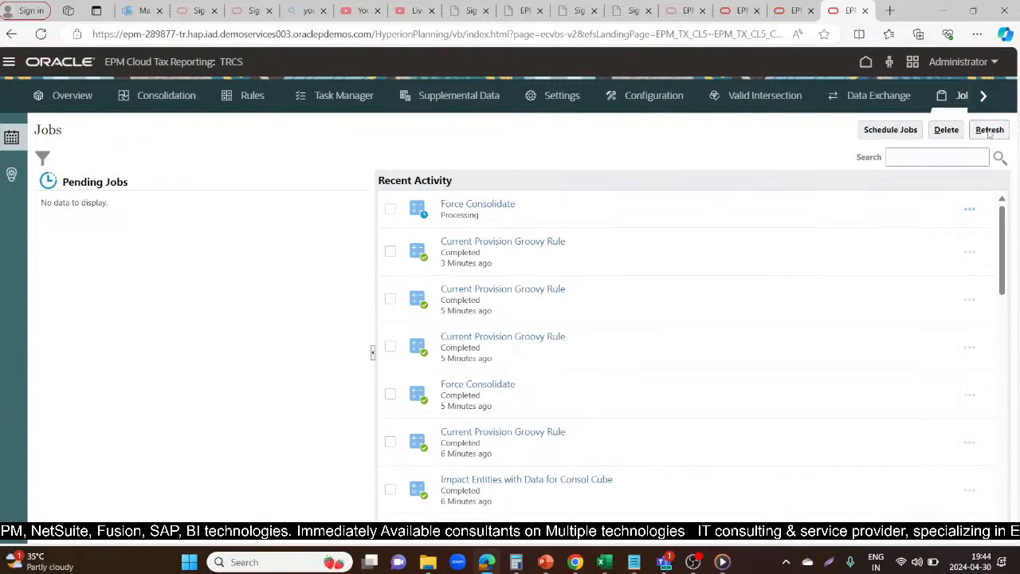
{"action": "left_click", "coordinate": [989, 132]}
{"action": "left_click", "coordinate": [995, 130]}
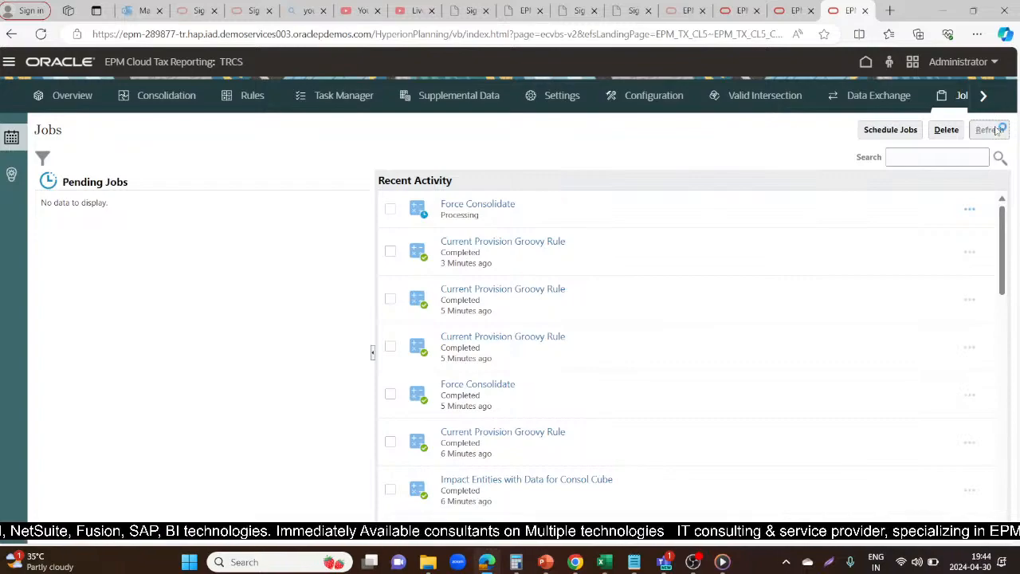
{"action": "left_click", "coordinate": [992, 129]}
{"action": "left_click", "coordinate": [993, 130]}
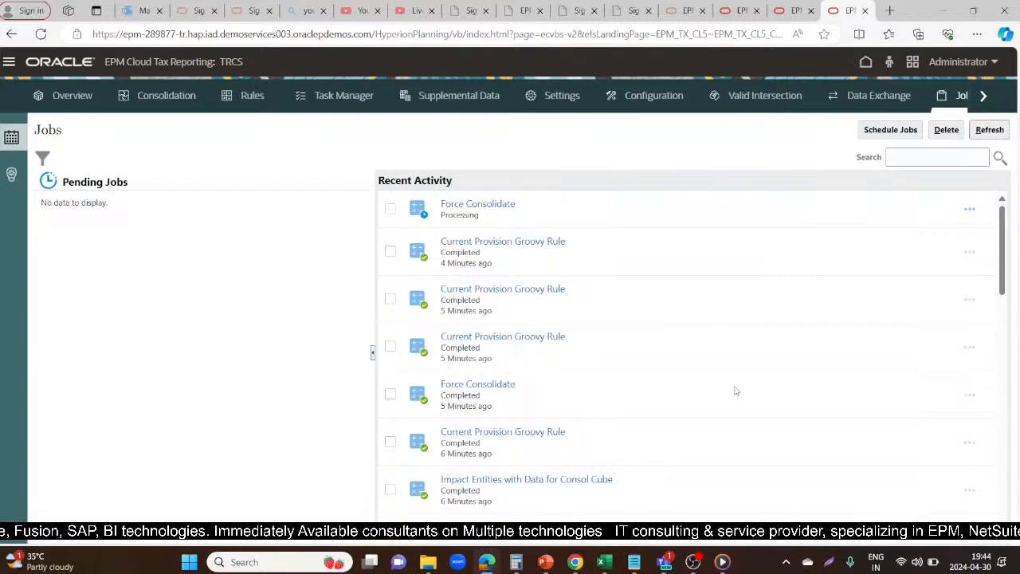
{"action": "scroll", "coordinate": [736, 394], "scroll_direction": "down", "scroll_amount": 3}
{"action": "scroll", "coordinate": [736, 393], "scroll_direction": "up", "scroll_amount": 3}
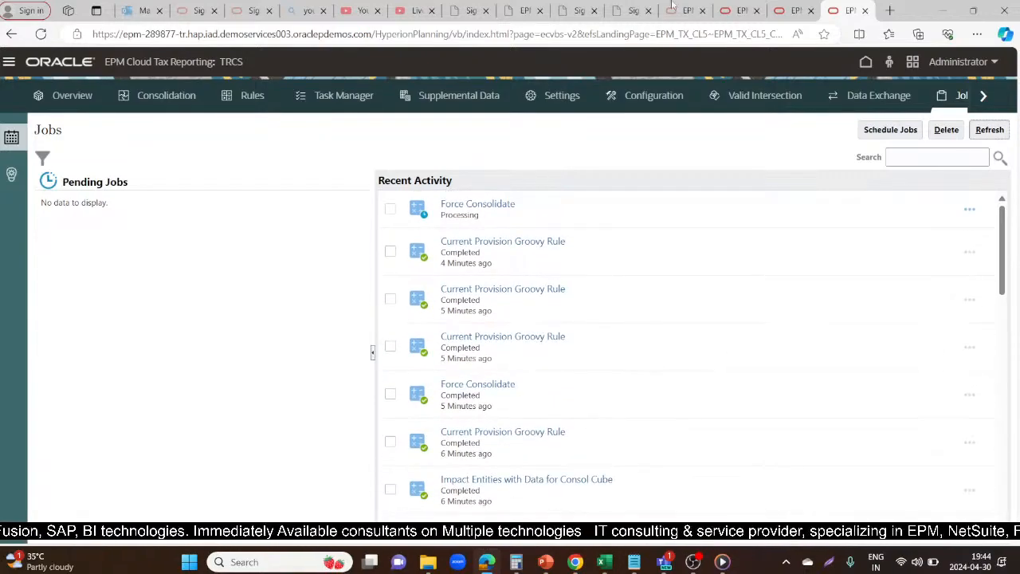
Recheck the FY22 NOL Automation settings for scenario Actual and period P12, and close the Force Consolidate prompts over the Current Provision form
{"action": "left_click", "coordinate": [778, 8]}
{"action": "left_click", "coordinate": [730, 6]}
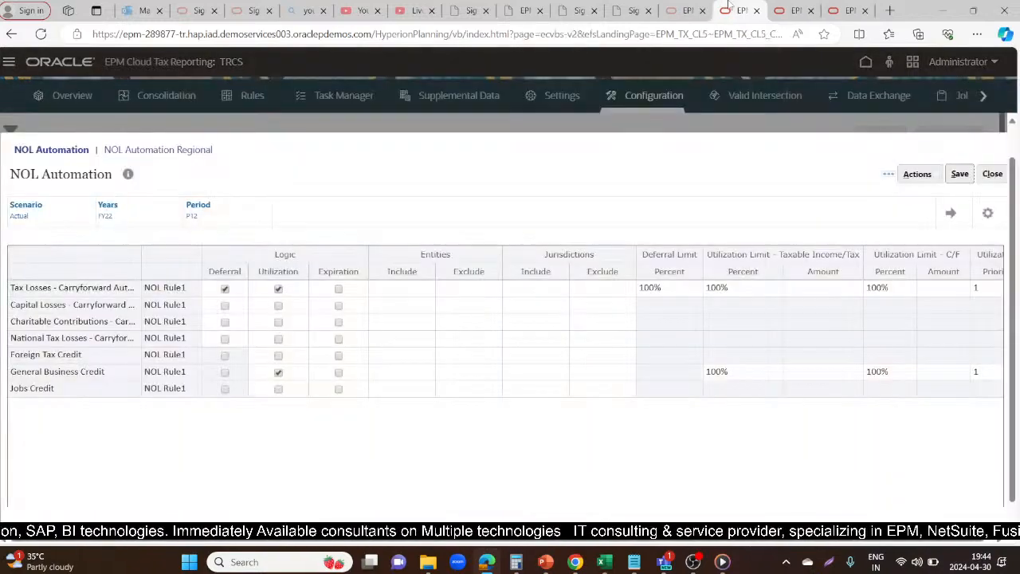
{"action": "left_click", "coordinate": [846, 8]}
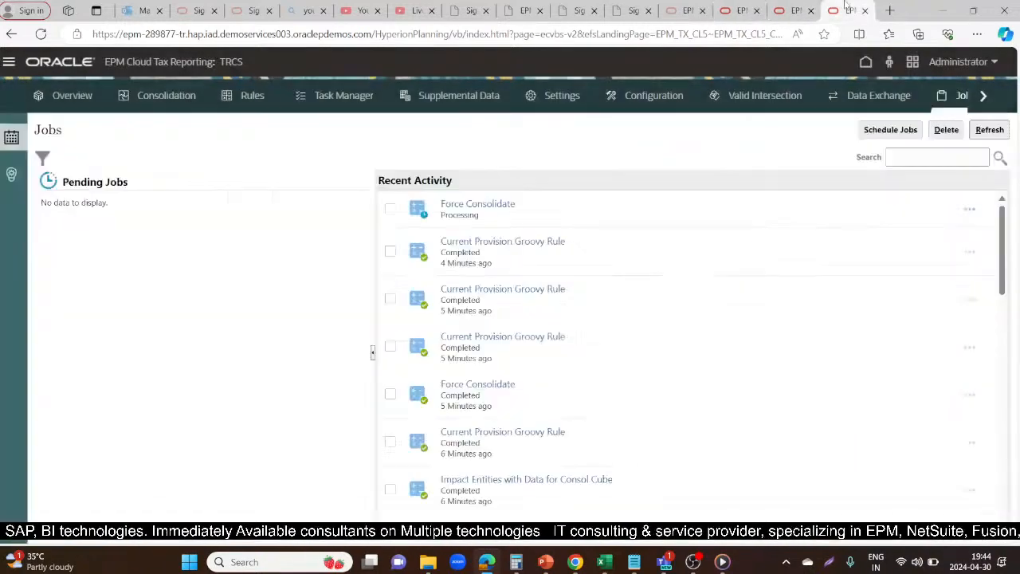
{"action": "left_click", "coordinate": [688, 9]}
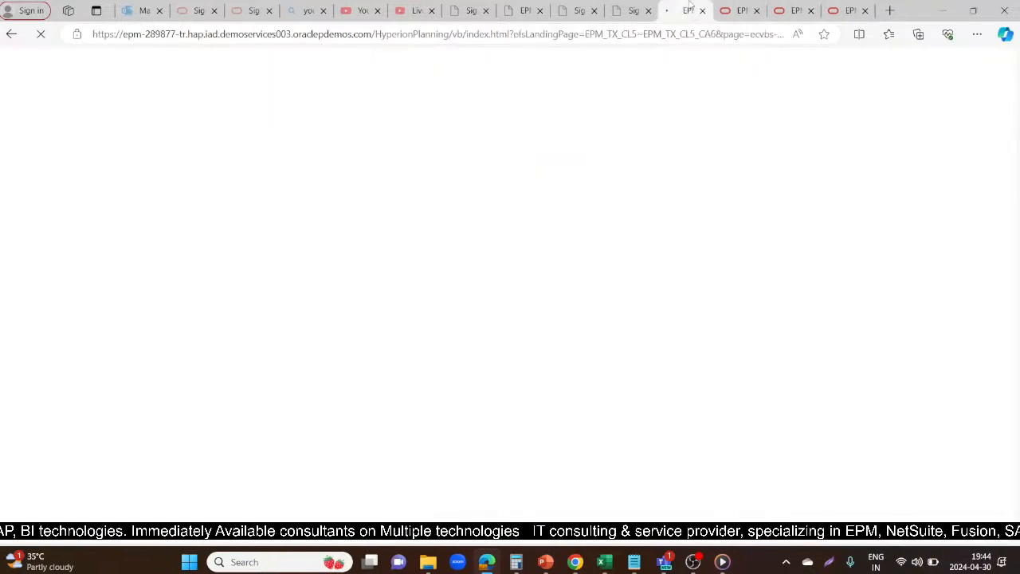
{"action": "left_click", "coordinate": [731, 8]}
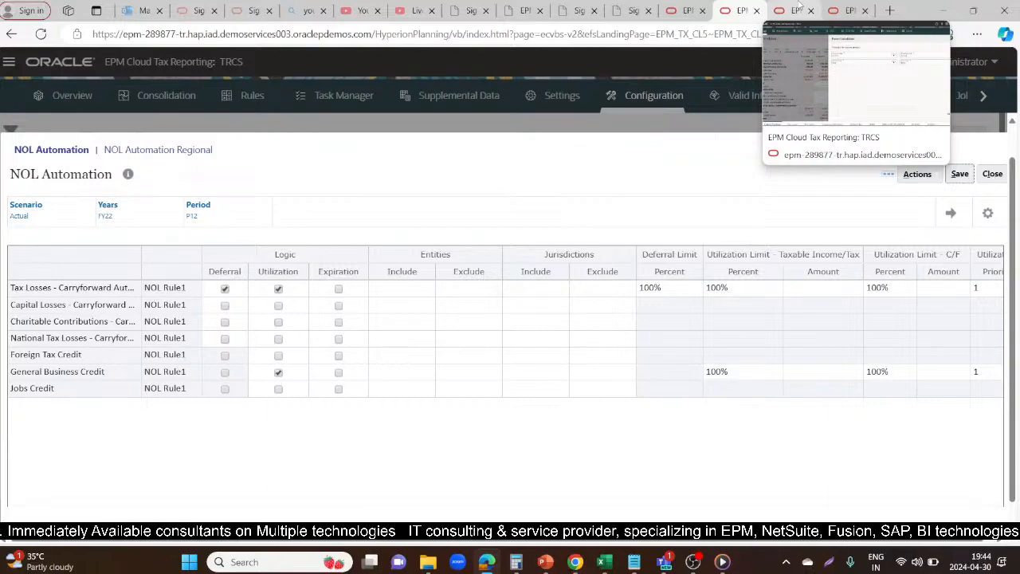
{"action": "left_click", "coordinate": [797, 11]}
{"action": "left_click", "coordinate": [615, 391]}
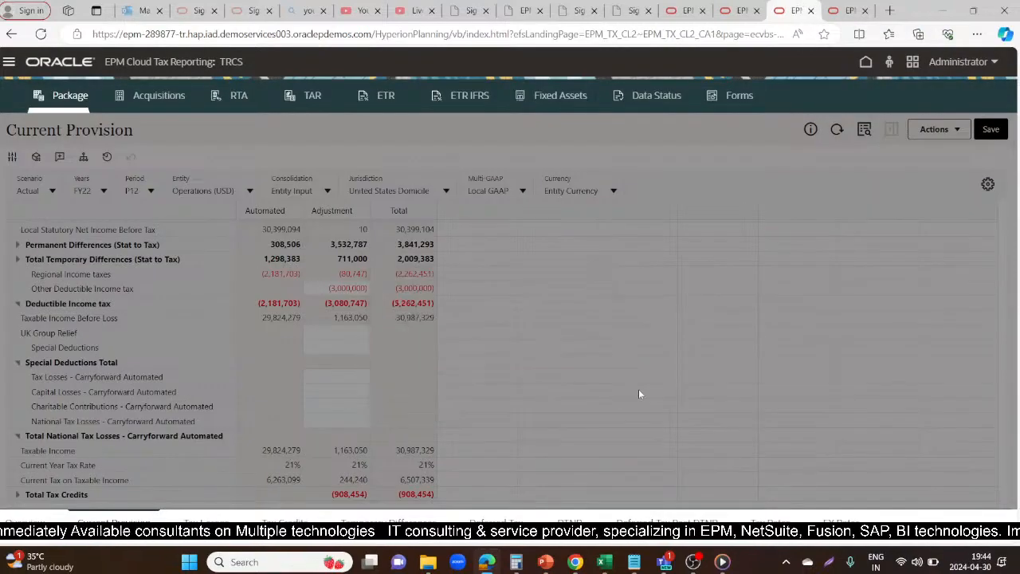
Return to the Jobs page and refresh Recent Activity until the Force Consolidate job has finished processing
{"action": "left_click", "coordinate": [845, 11]}
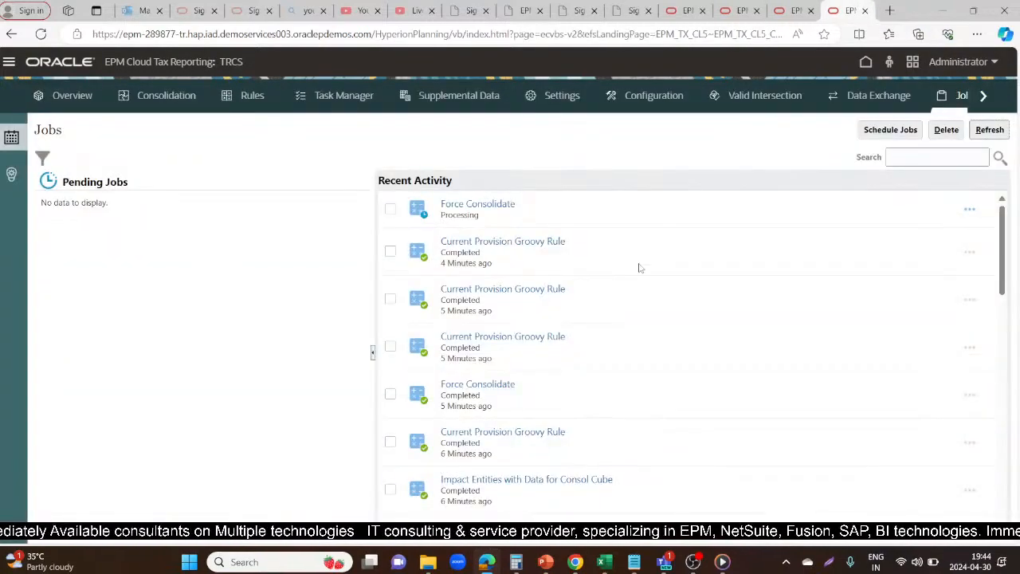
{"action": "left_click", "coordinate": [1000, 131]}
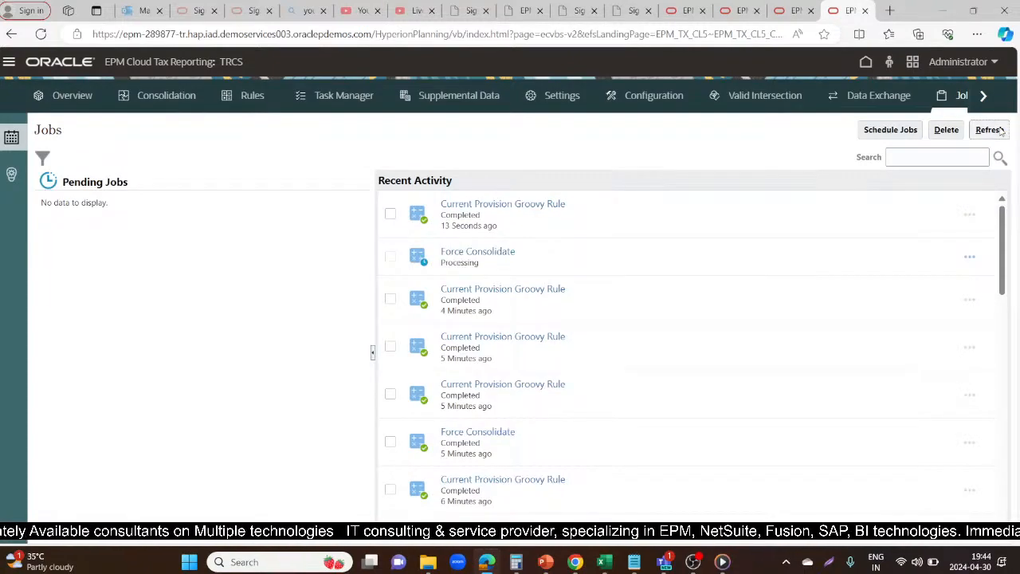
{"action": "left_click", "coordinate": [999, 131]}
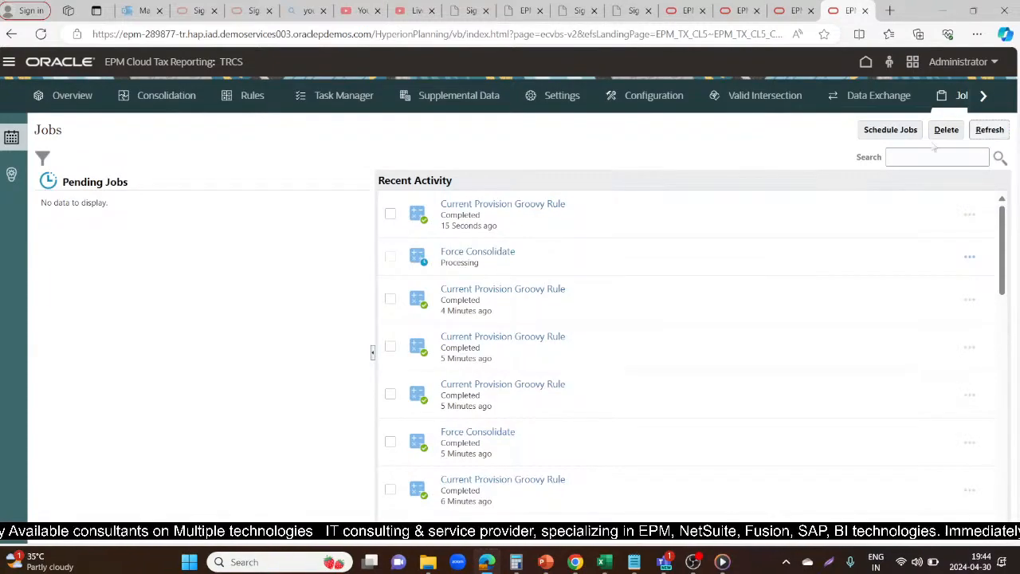
{"action": "left_click", "coordinate": [981, 131]}
{"action": "left_click", "coordinate": [981, 132]}
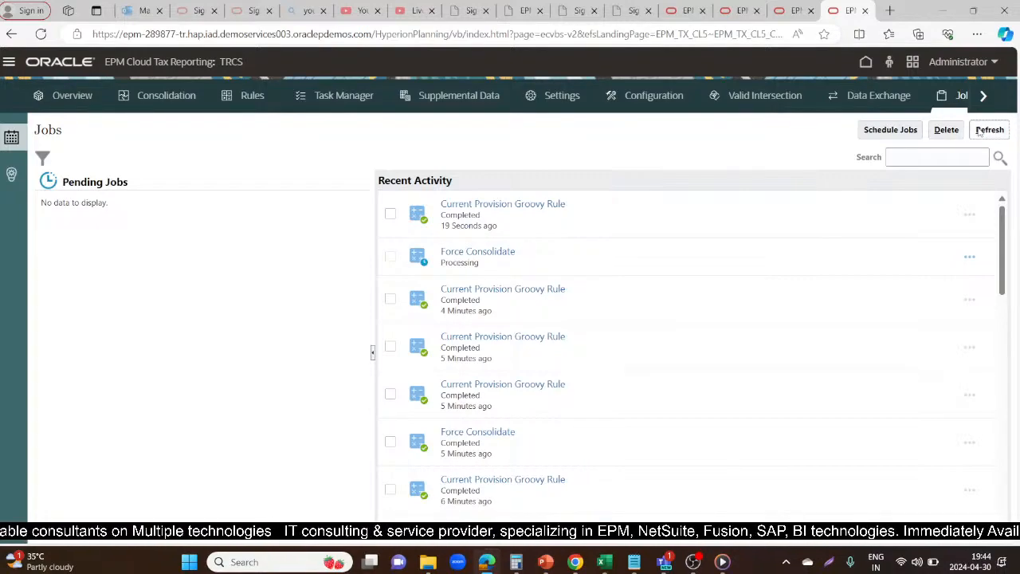
{"action": "left_click", "coordinate": [981, 132]}
{"action": "left_click", "coordinate": [980, 132]}
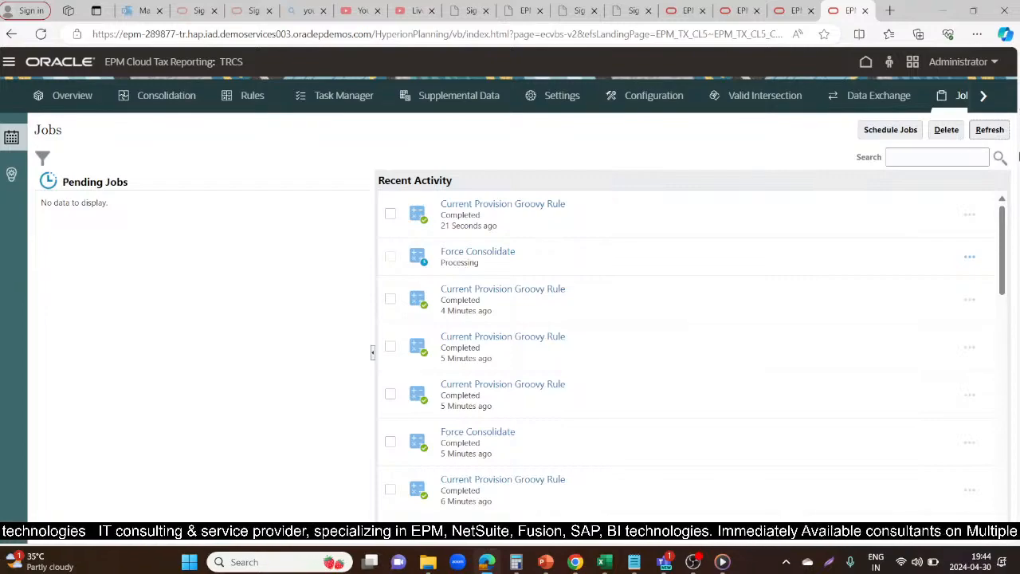
{"action": "left_click", "coordinate": [1005, 133]}
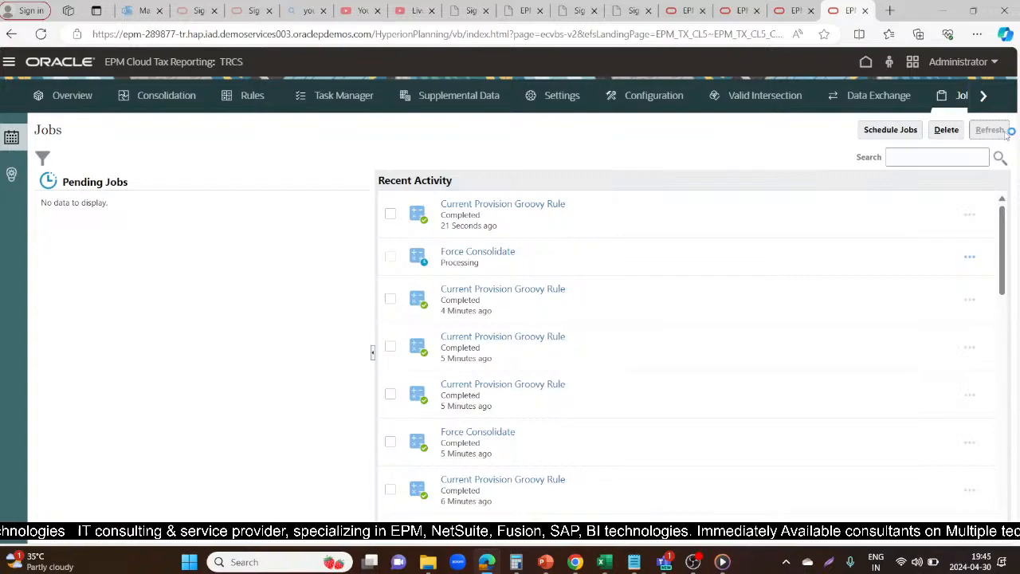
{"action": "left_click", "coordinate": [1002, 131]}
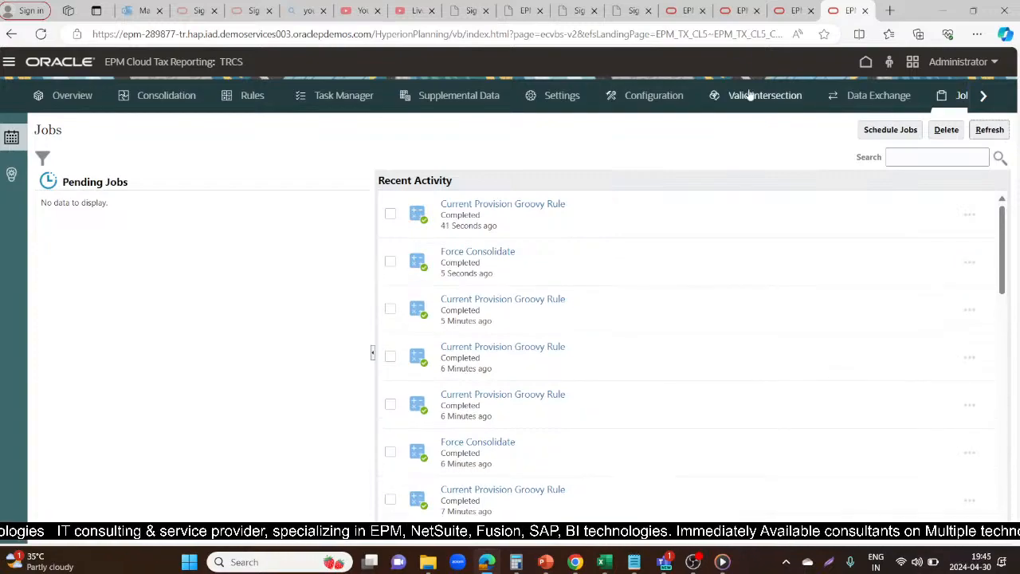
Refresh the FY22 Current Provision form to load the consolidated tax loss utilization for the Operations entity
{"action": "left_click", "coordinate": [790, 8]}
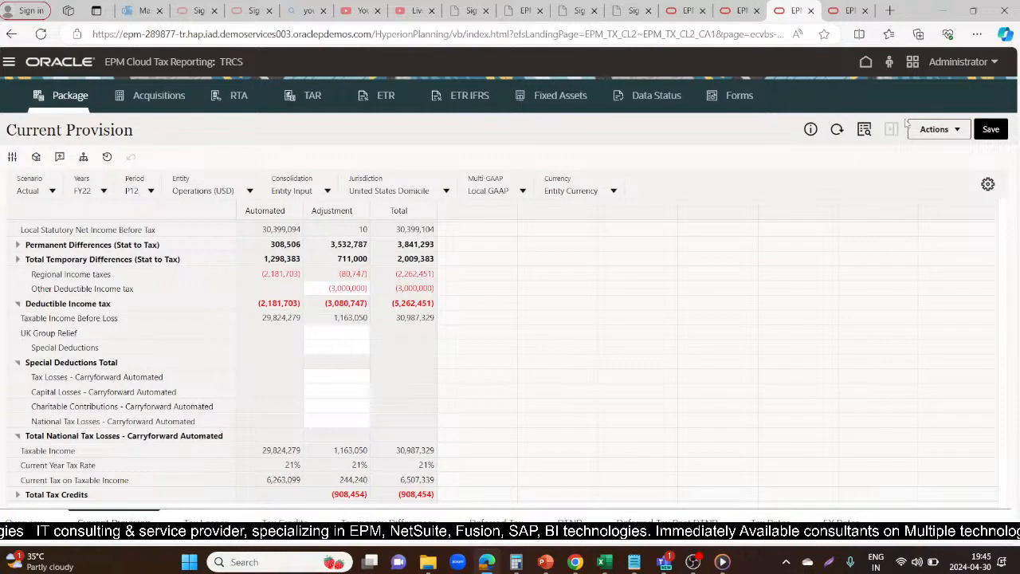
{"action": "left_click", "coordinate": [834, 130]}
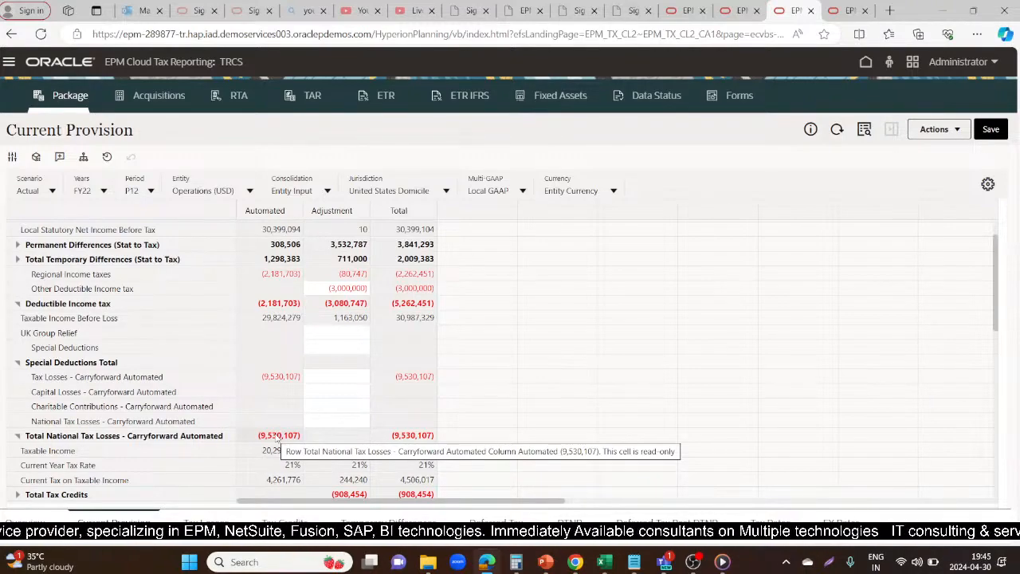
Examine the FY22 Current Provision rows around the automated tax loss carryforward, Taxable Income and Current Provision for the Operations entity
{"action": "scroll", "coordinate": [467, 437], "scroll_direction": "down", "scroll_amount": 2}
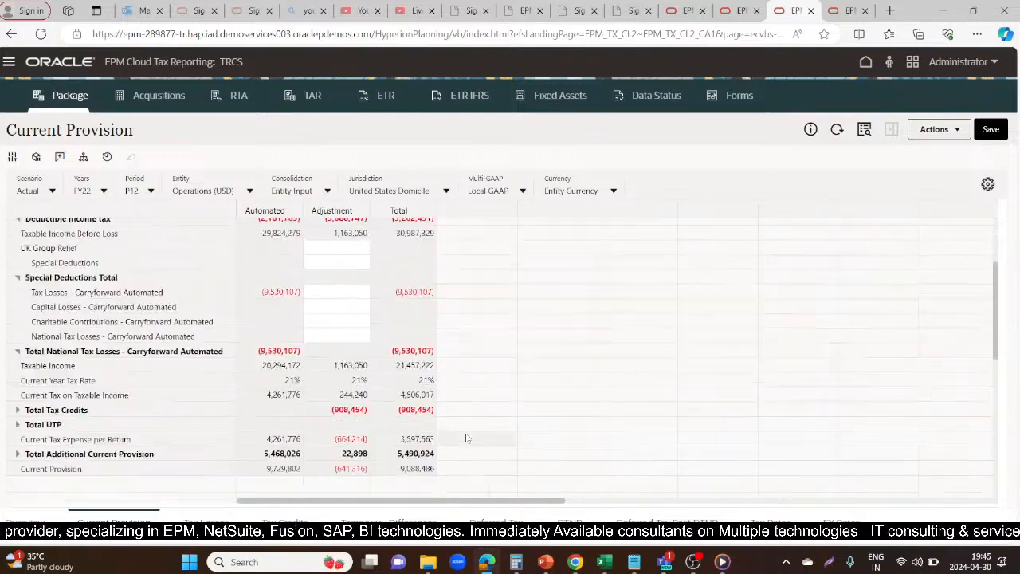
{"action": "scroll", "coordinate": [467, 438], "scroll_direction": "up", "scroll_amount": 1}
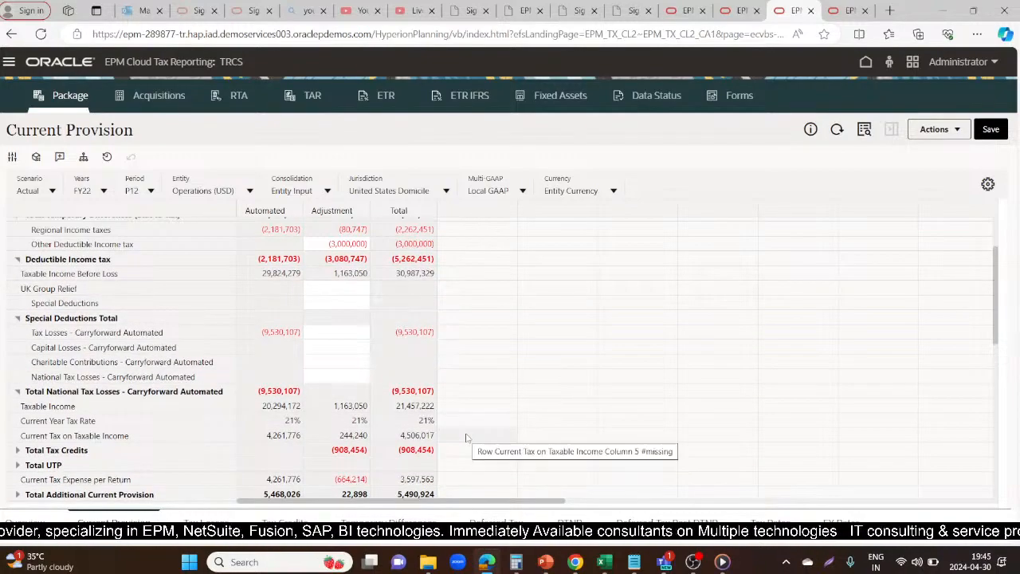
{"action": "scroll", "coordinate": [468, 438], "scroll_direction": "down", "scroll_amount": 2}
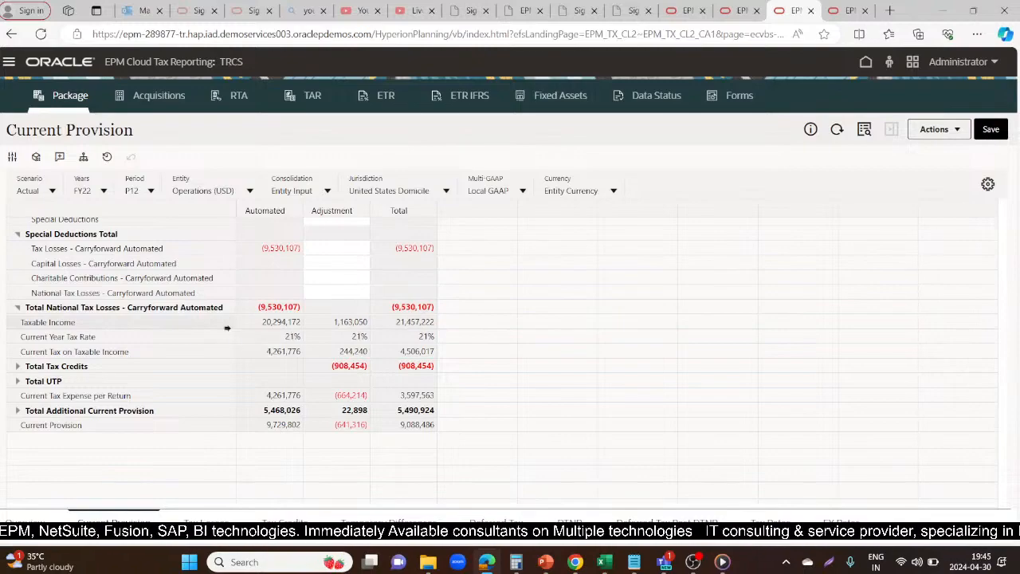
{"action": "left_click", "coordinate": [410, 323]}
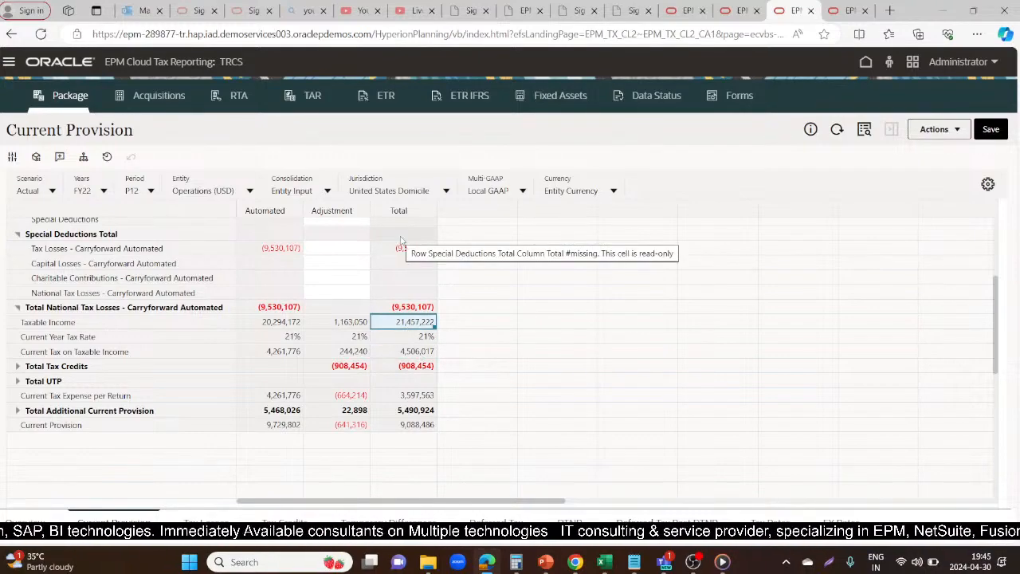
{"action": "scroll", "coordinate": [471, 295], "scroll_direction": "up", "scroll_amount": 1}
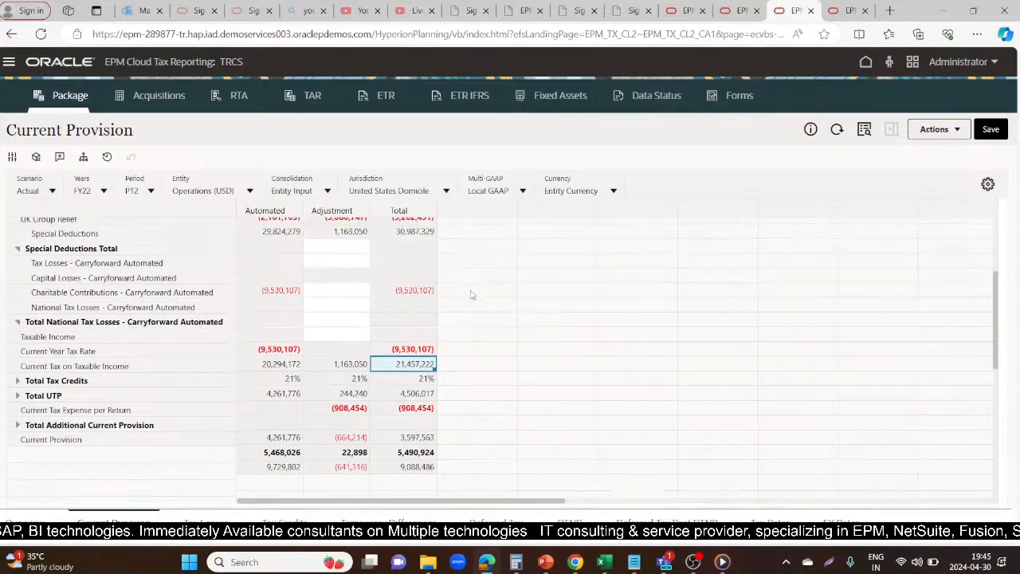
{"action": "scroll", "coordinate": [471, 295], "scroll_direction": "up", "scroll_amount": 3}
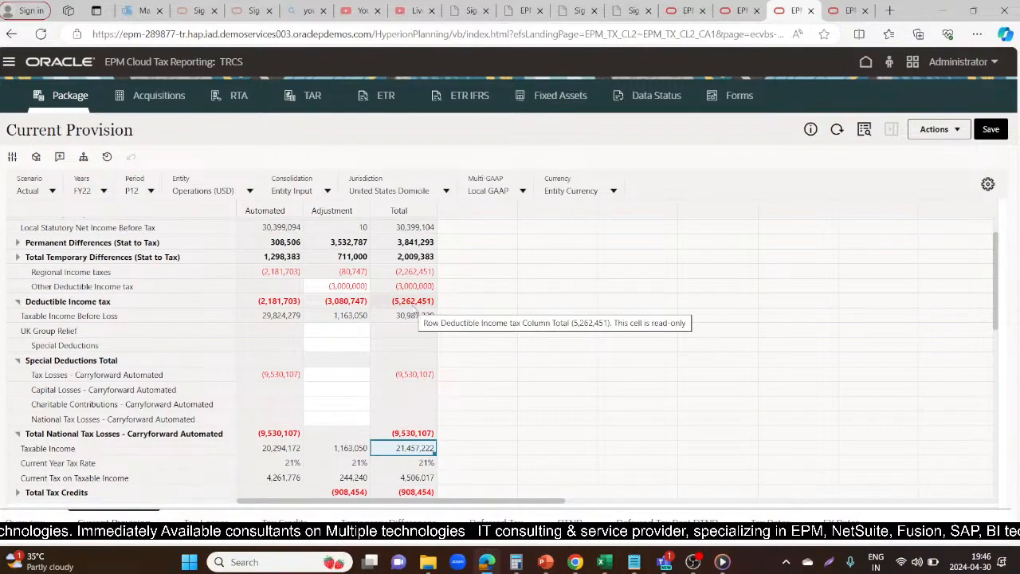
{"action": "scroll", "coordinate": [412, 263], "scroll_direction": "up", "scroll_amount": 1}
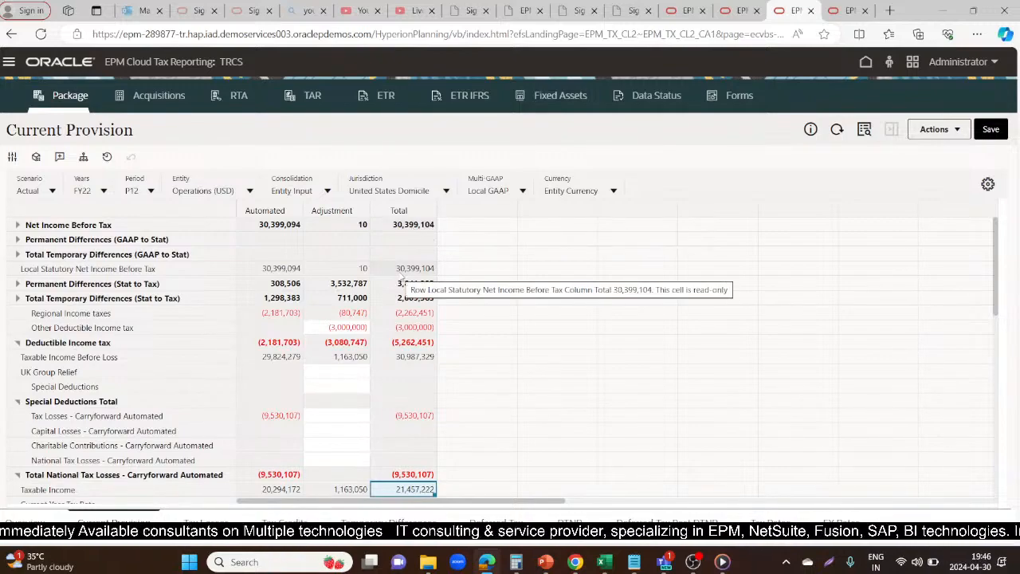
Trace the Total column from Local Statutory Net Income Before Tax through the Stat to Tax differences, deductible income tax and national tax losses to Taxable Income
{"action": "left_click", "coordinate": [400, 272]}
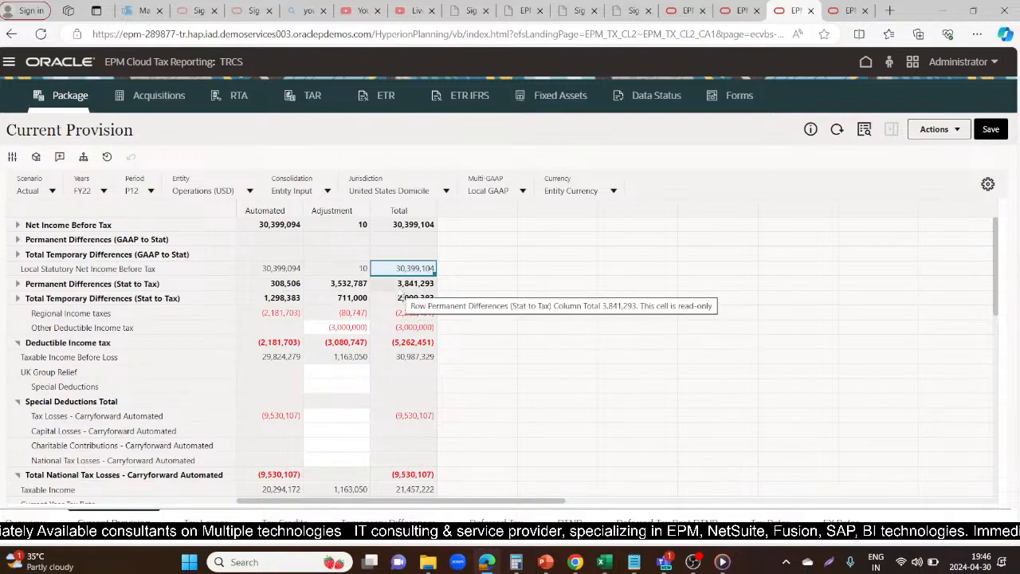
{"action": "key", "text": "Down"}
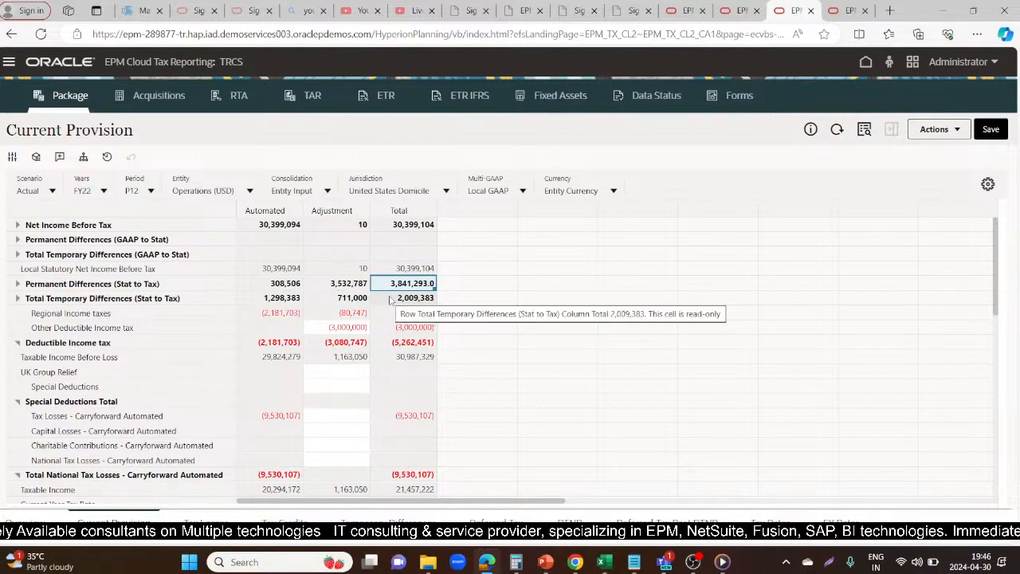
{"action": "key", "text": "Down"}
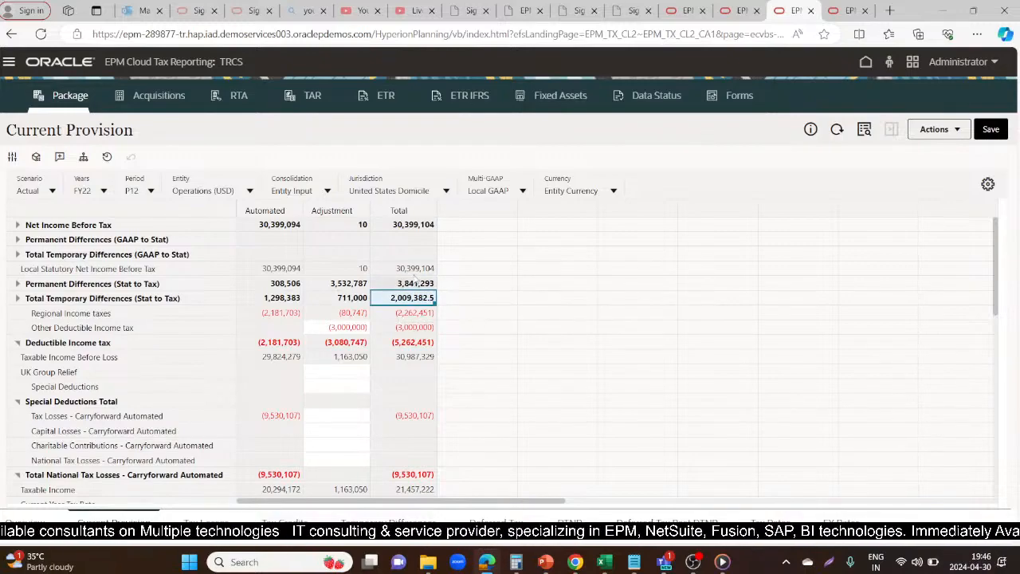
{"action": "left_click", "coordinate": [200, 339]}
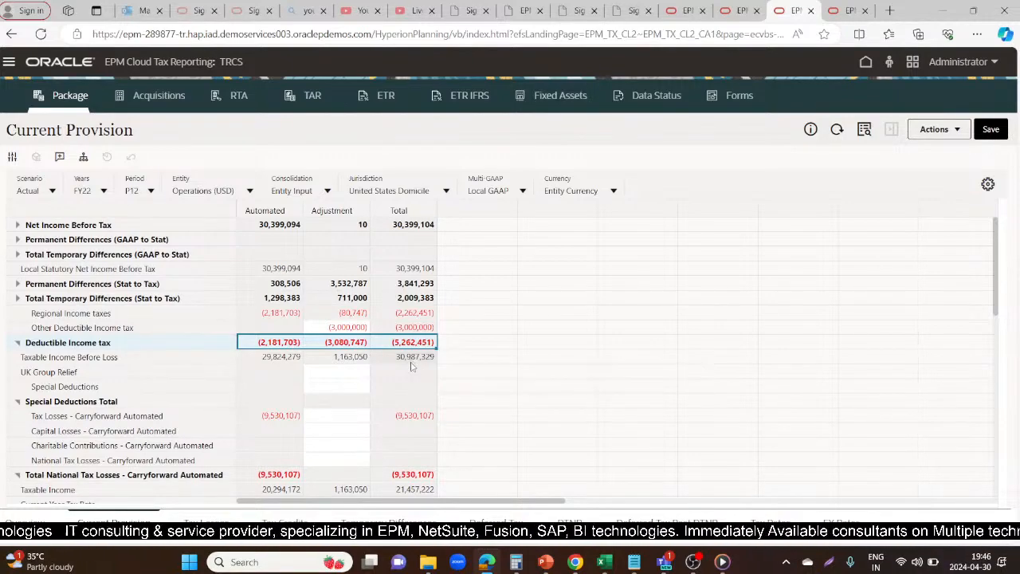
{"action": "left_click", "coordinate": [413, 360]}
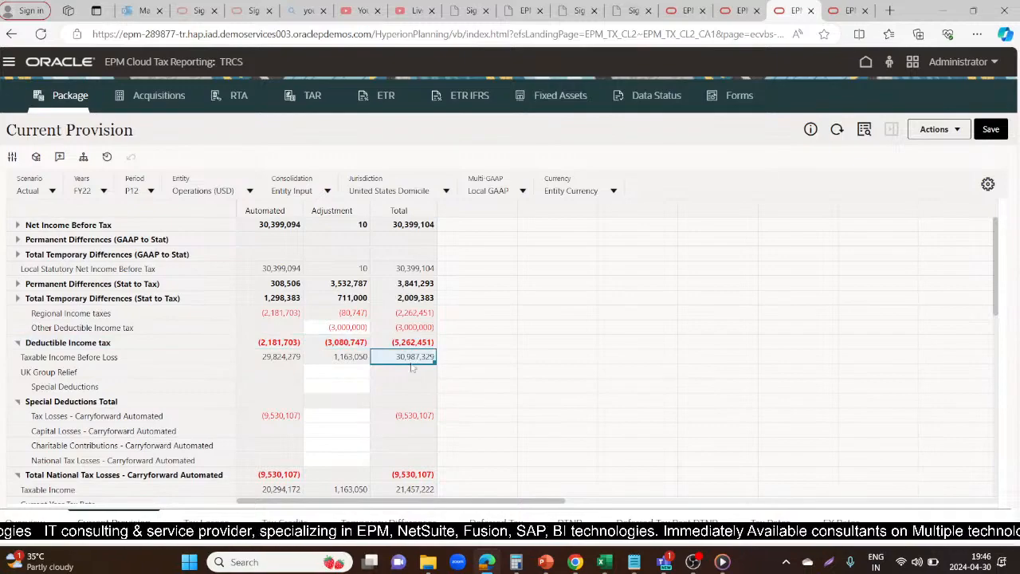
{"action": "left_click", "coordinate": [401, 474]}
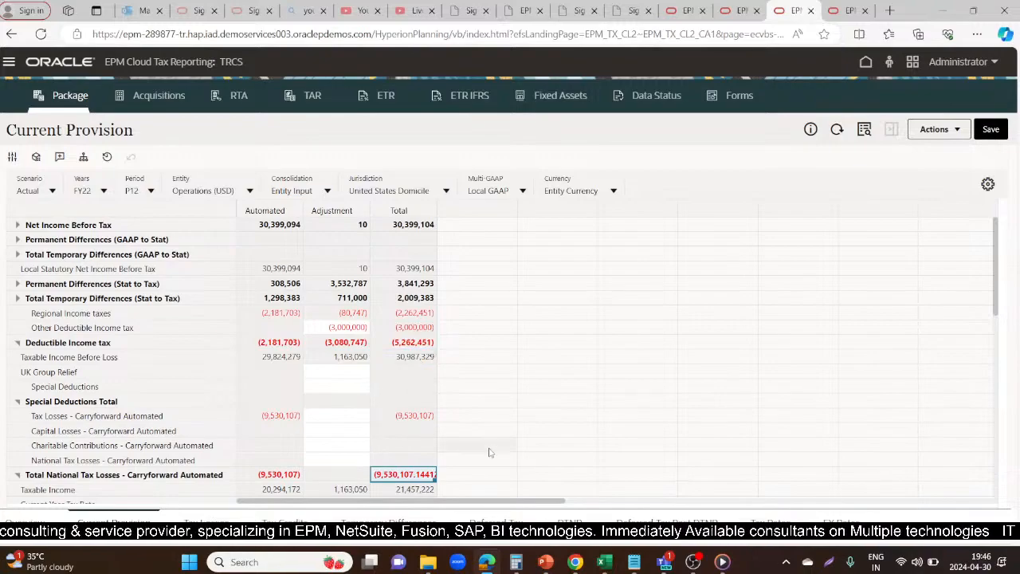
{"action": "scroll", "coordinate": [489, 455], "scroll_direction": "down", "scroll_amount": 1}
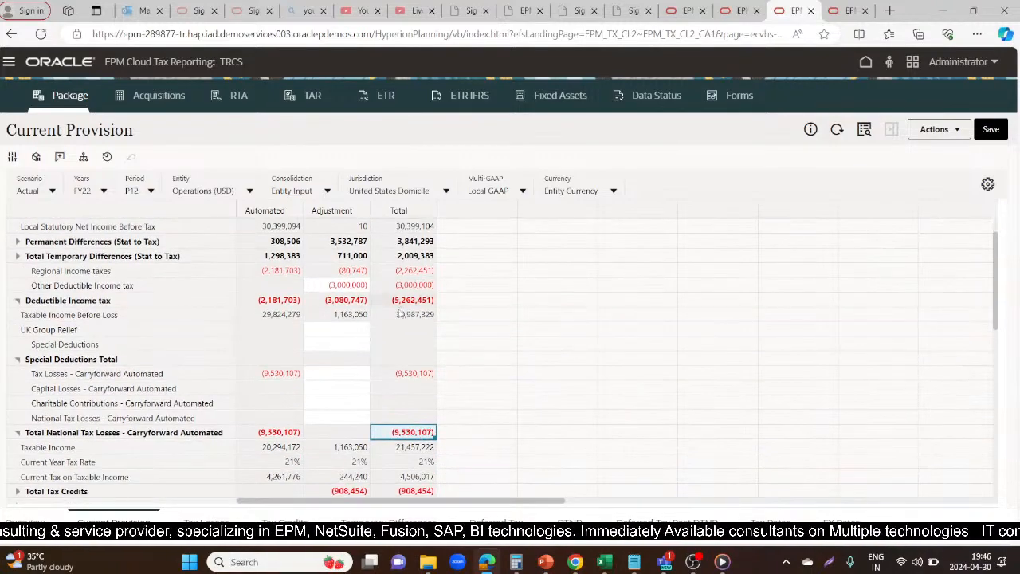
{"action": "left_click", "coordinate": [422, 450]}
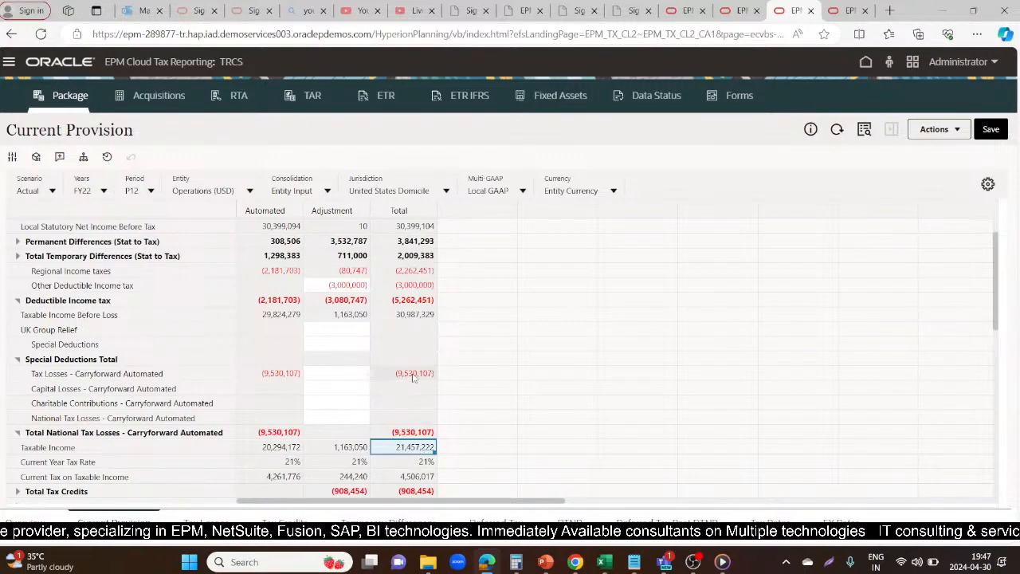
Compare Taxable Income Before Loss with the automated tax loss carryforward and Taxable Income, then check the Current Year Tax Rate and Current Tax on Taxable Income
{"action": "left_click", "coordinate": [399, 321]}
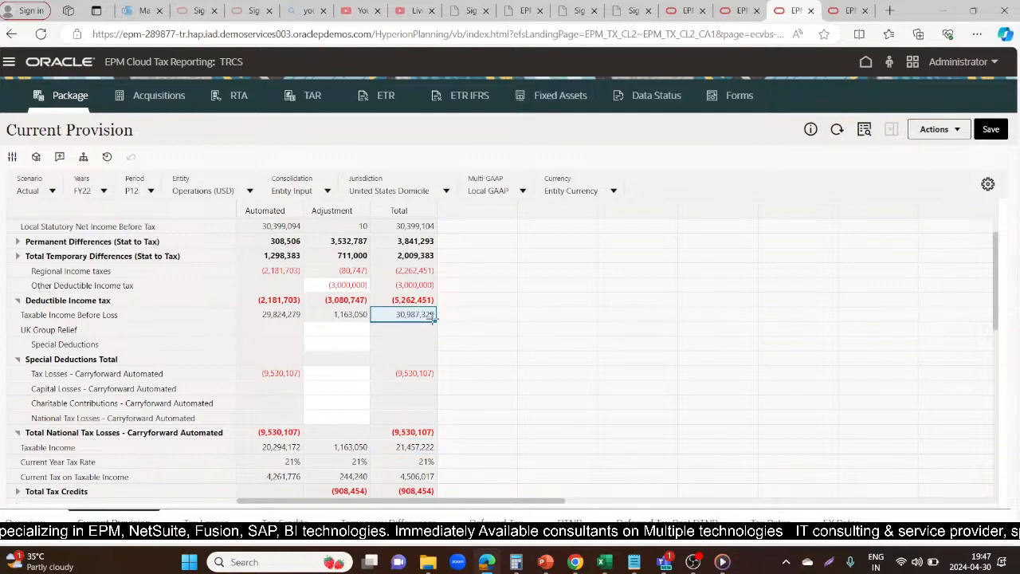
{"action": "left_click", "coordinate": [403, 373]}
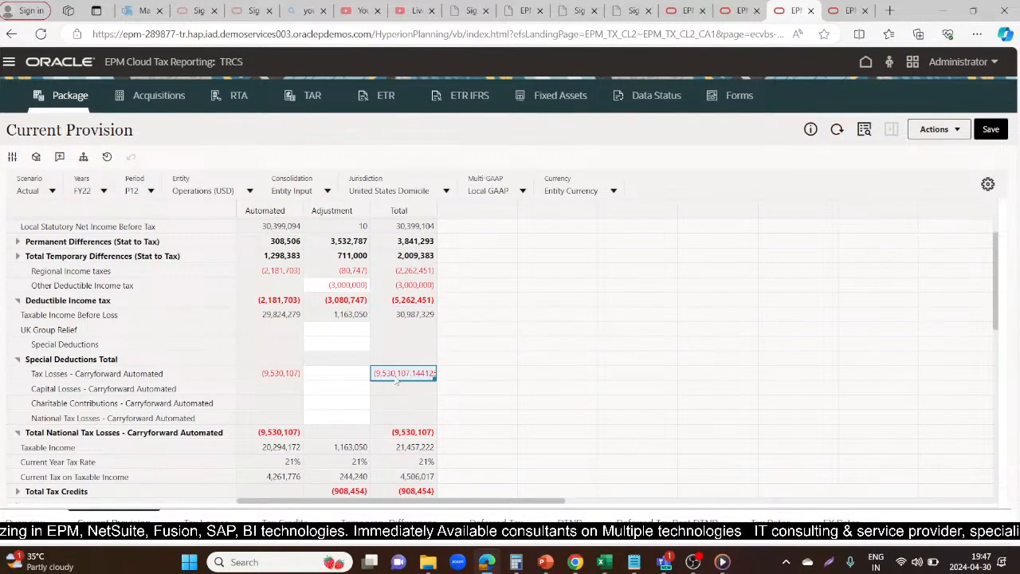
{"action": "left_click", "coordinate": [409, 317]}
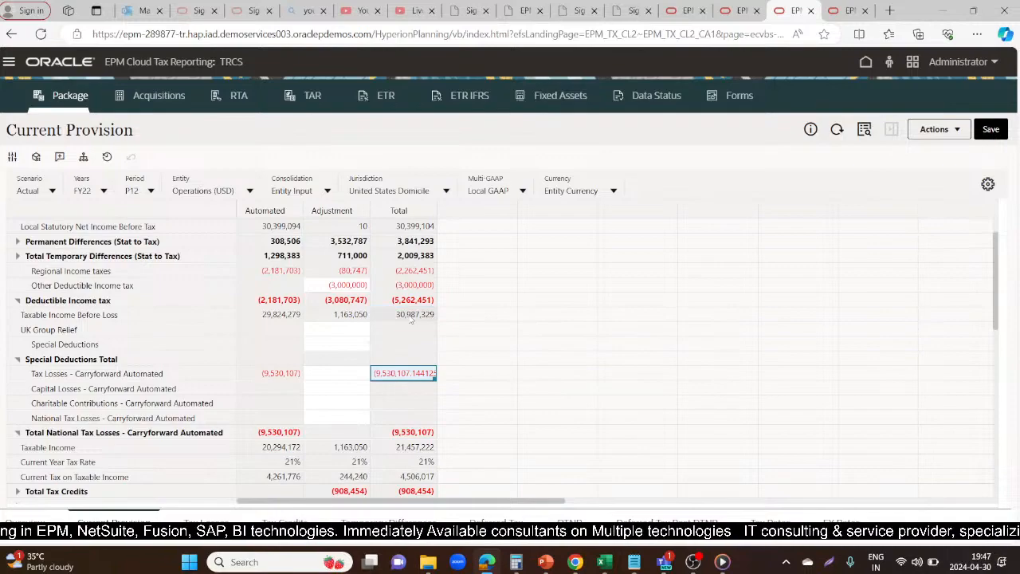
{"action": "left_click", "coordinate": [413, 448]}
{"action": "left_click", "coordinate": [427, 464]}
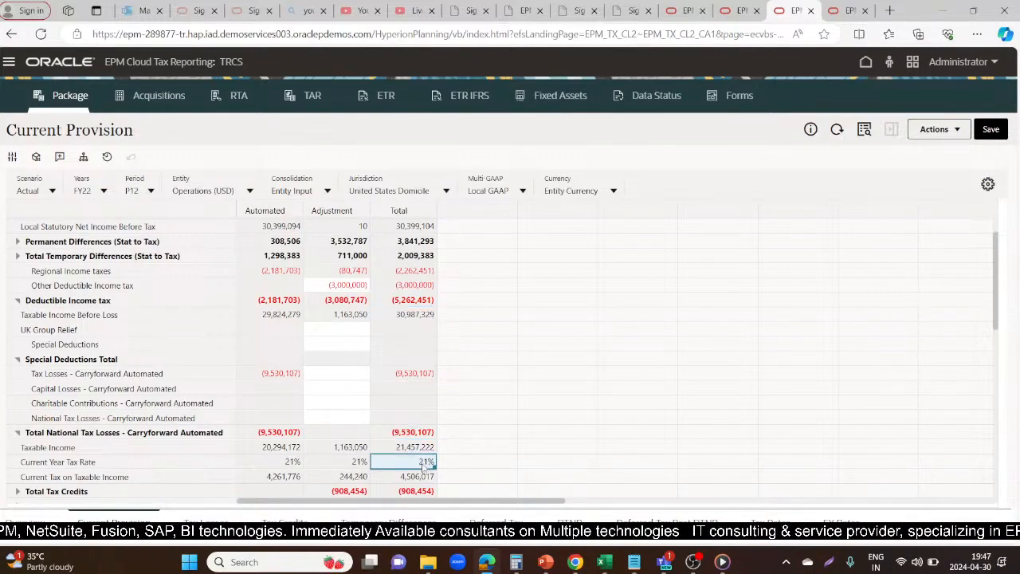
{"action": "left_click", "coordinate": [410, 476]}
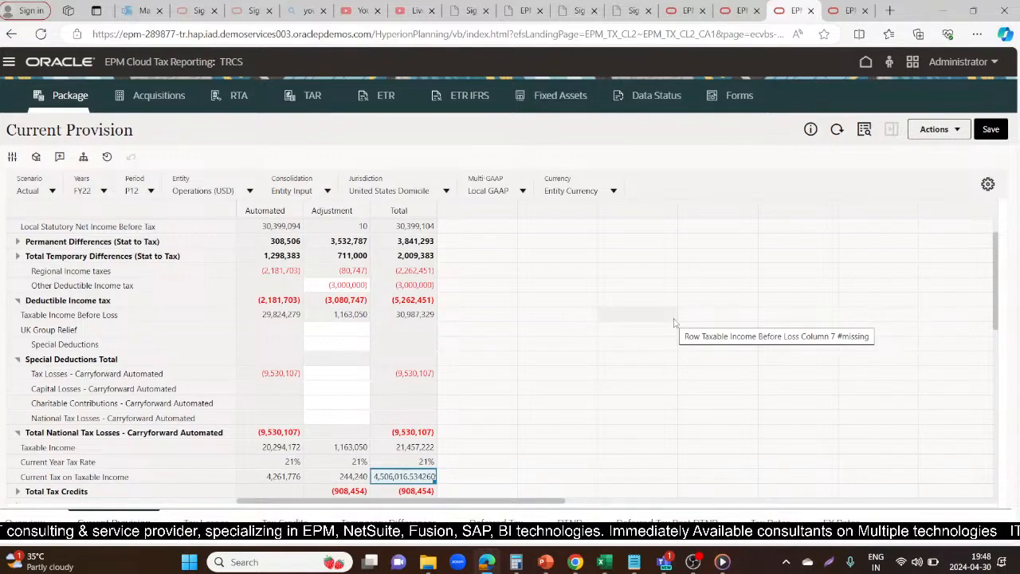
Switch to the webinar's livestream page in YouTube Studio and end the stream
{"action": "left_click", "coordinate": [348, 6]}
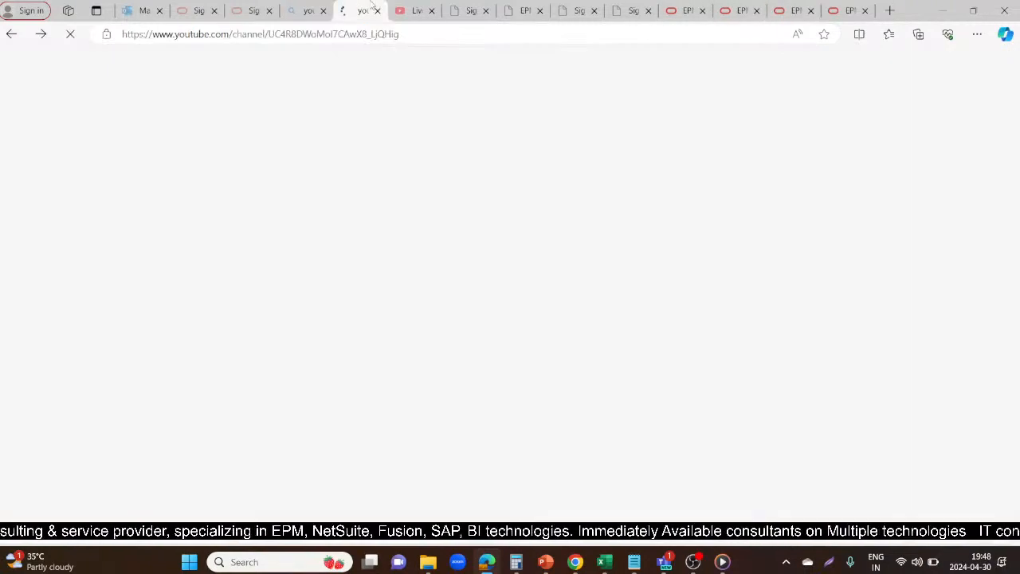
{"action": "left_click", "coordinate": [422, 7]}
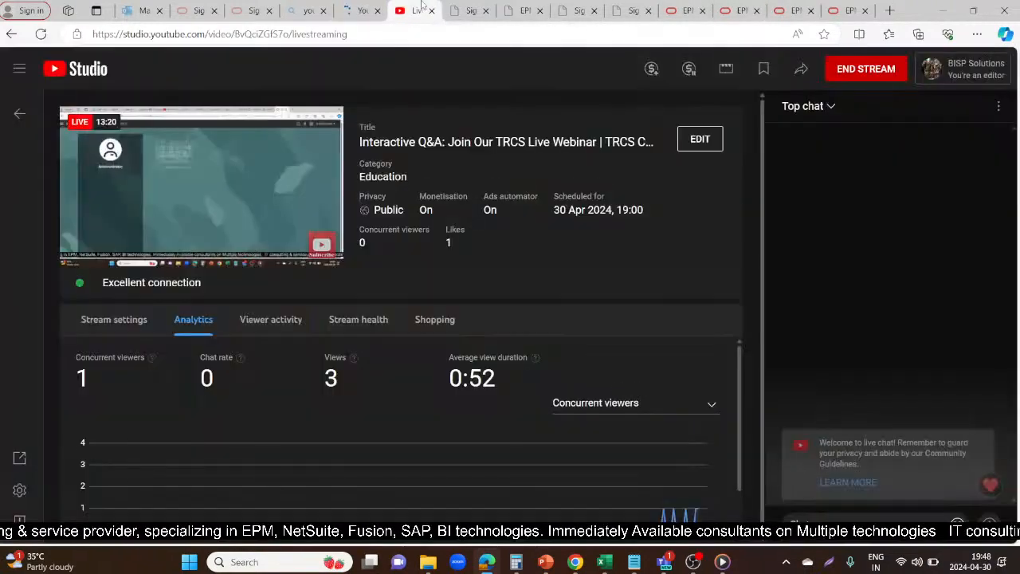
{"action": "left_click", "coordinate": [846, 71]}
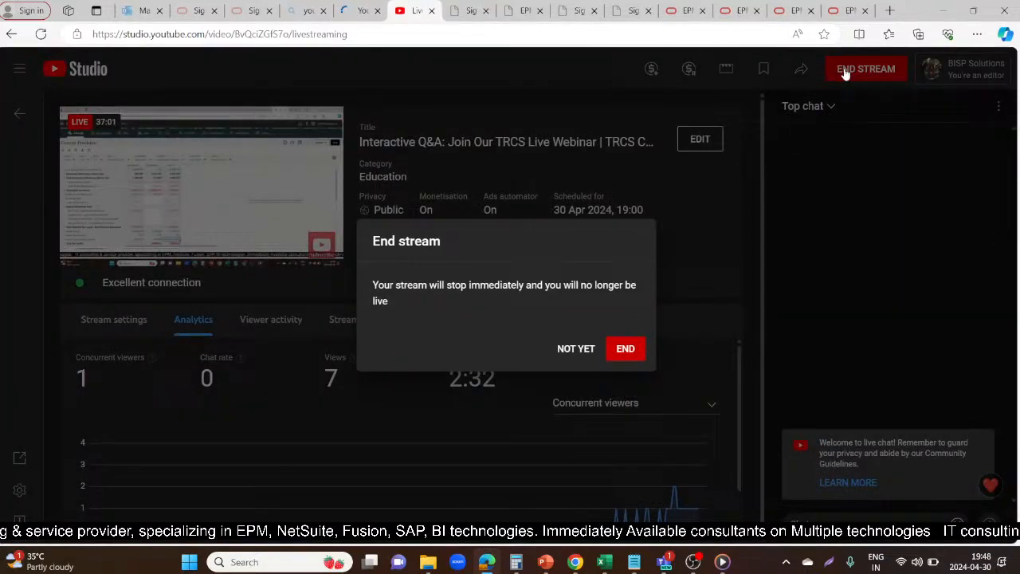